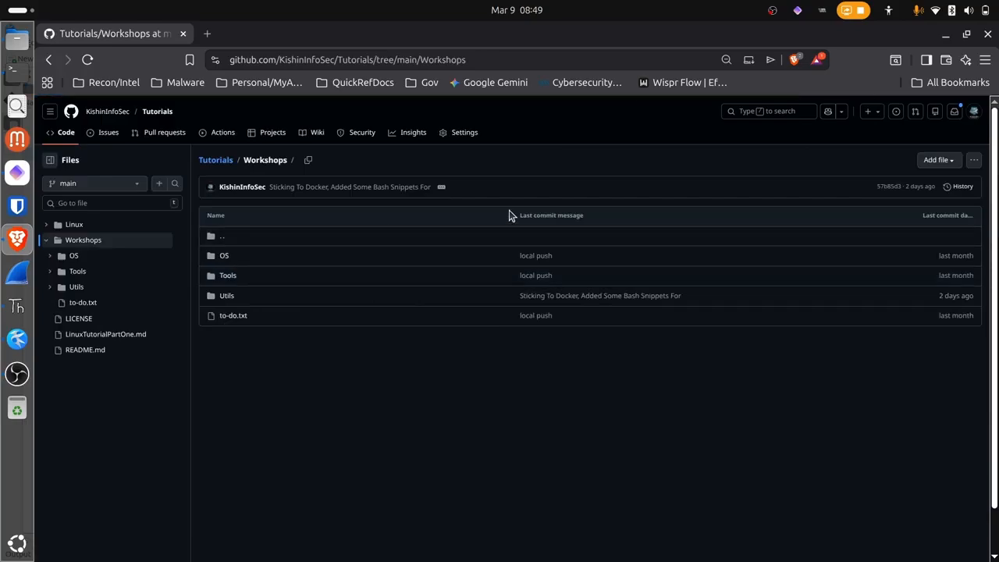
# - Open the repository's Utils folder and, in Multipass, configure an Ubuntu 24.04 LTS instance with 4 CPUs, 16 GiB memory, 45 GiB disk and bridged networking
pyautogui.click(224, 296)
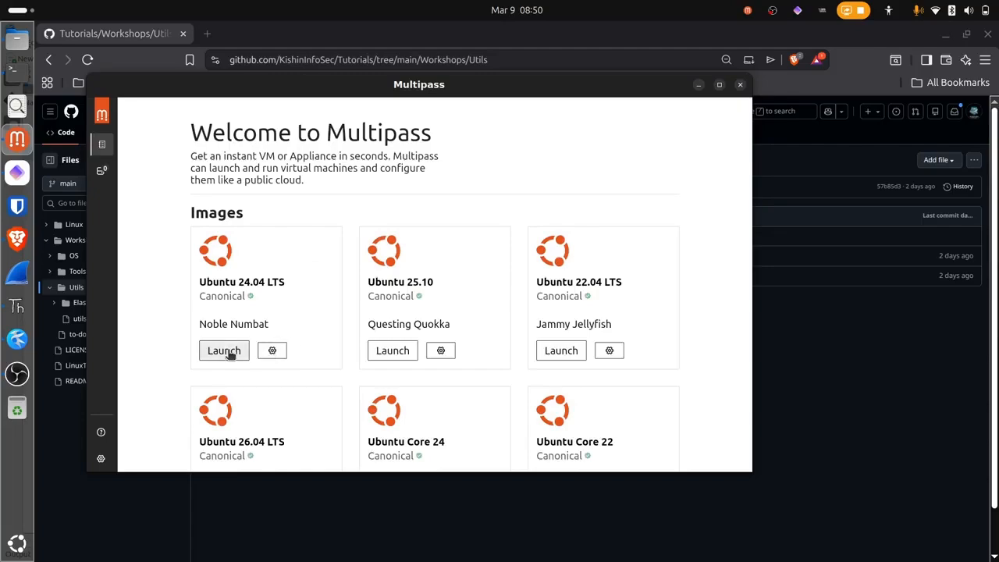
pyautogui.click(271, 350)
pyautogui.click(685, 311)
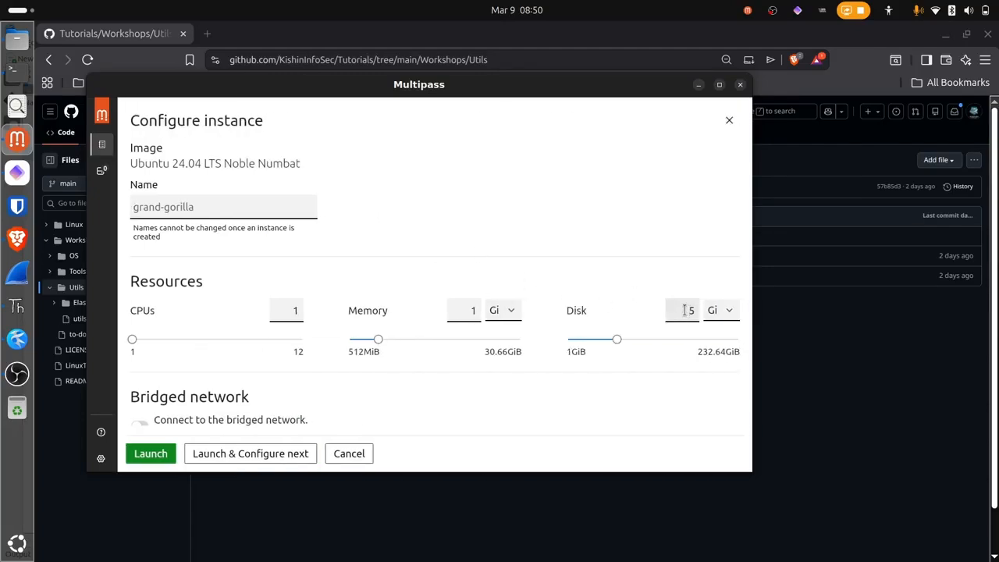
pyautogui.write('4')
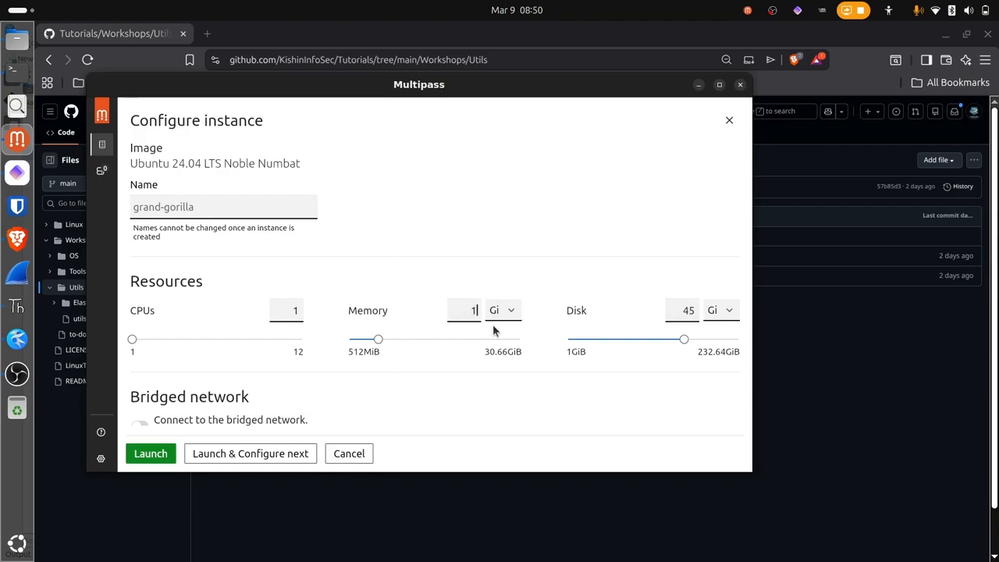
pyautogui.write('6')
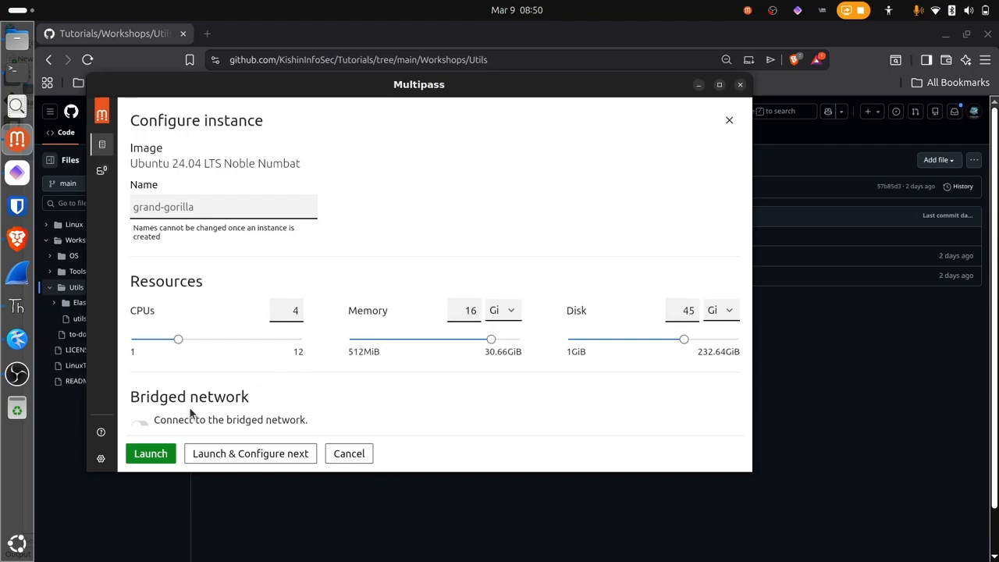
pyautogui.click(141, 423)
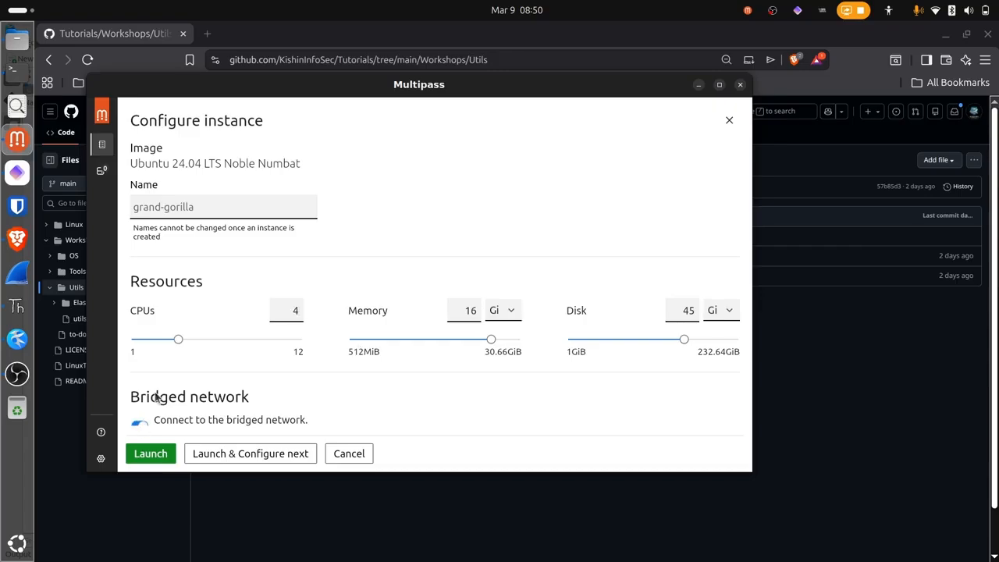
# - Name the new instance elastic-dev and launch it
pyautogui.click(189, 210)
pyautogui.write('elast')
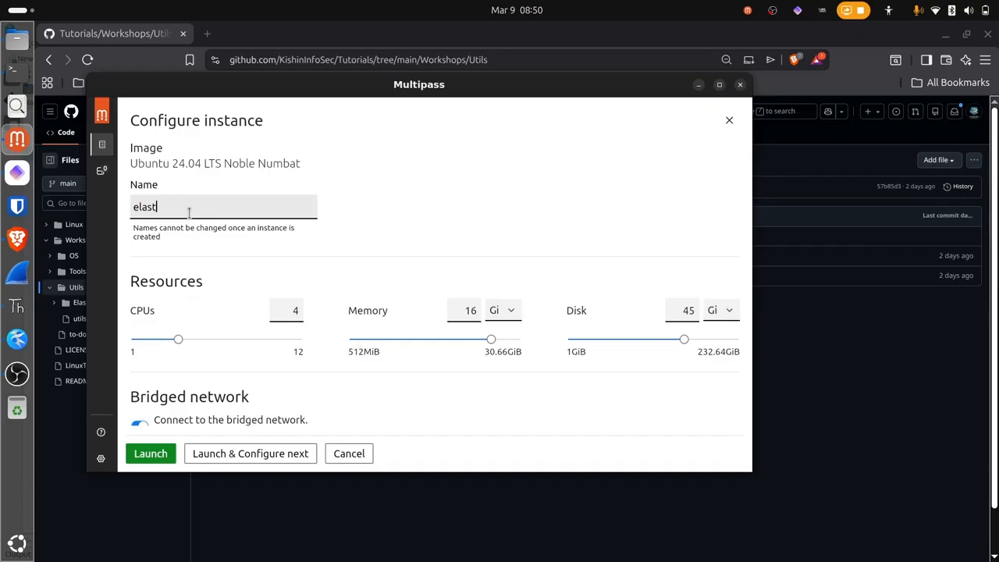
pyautogui.write('ic-dev')
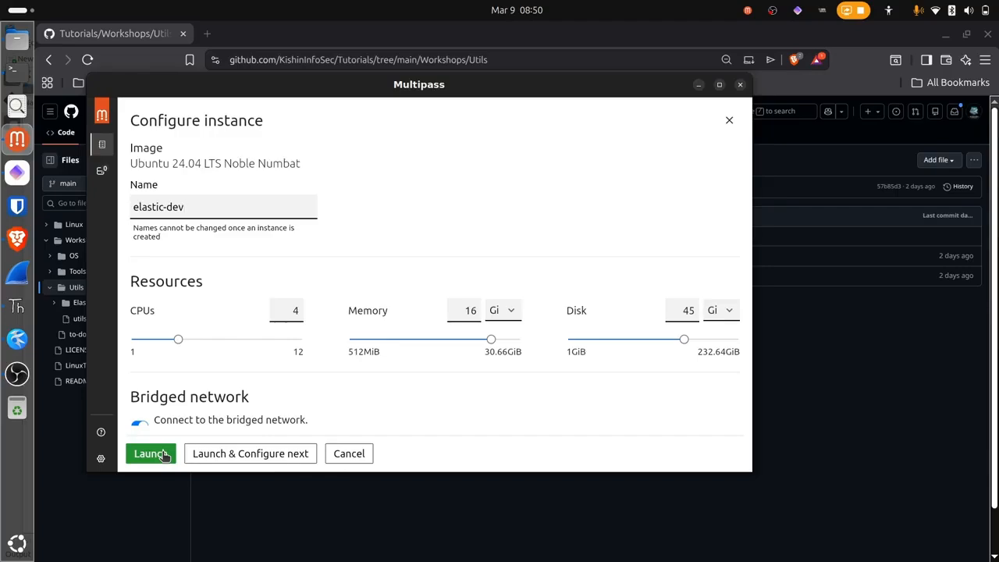
pyautogui.click(151, 453)
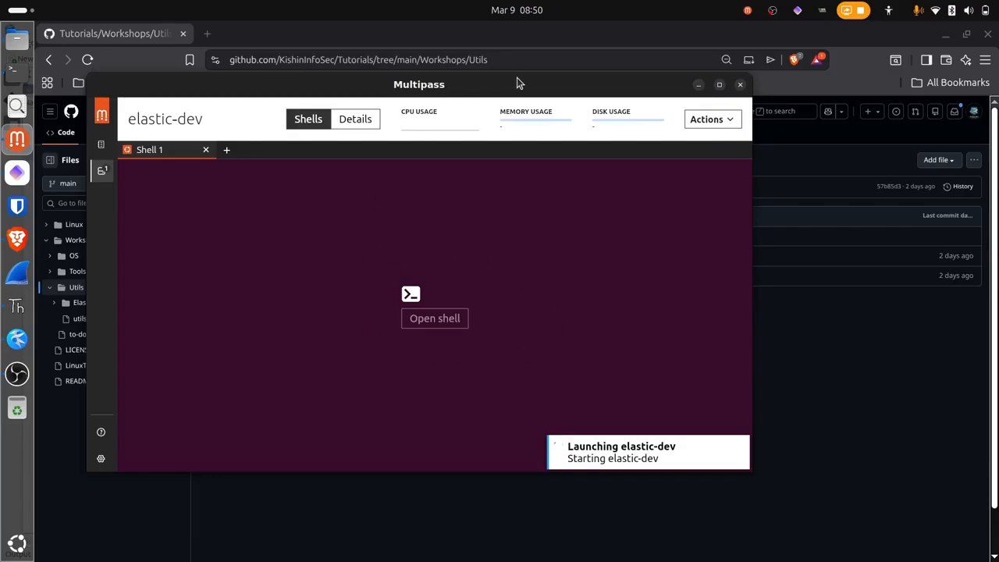
# - Move the Multipass window aside, open the Tutorials repository's main page in the browser, and return to Multipass
pyautogui.moveTo(508, 89); pyautogui.dragTo(620, 152)
pyautogui.click(156, 111)
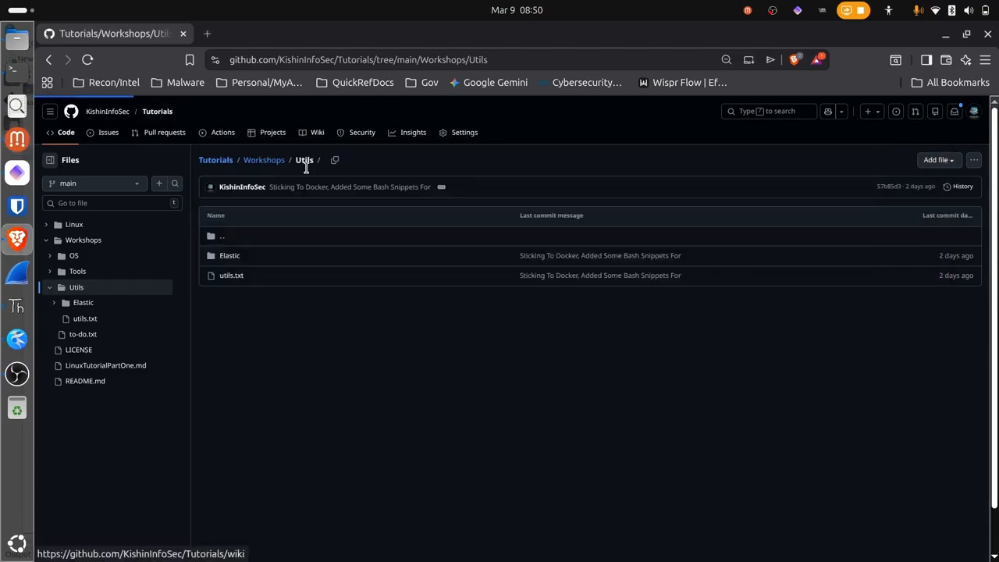
pyautogui.click(15, 373)
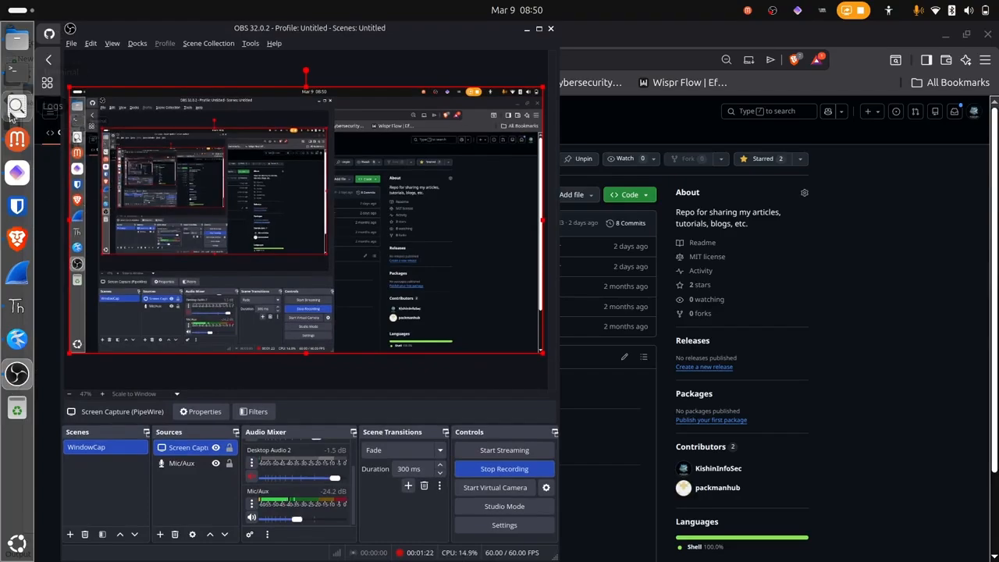
pyautogui.click(15, 143)
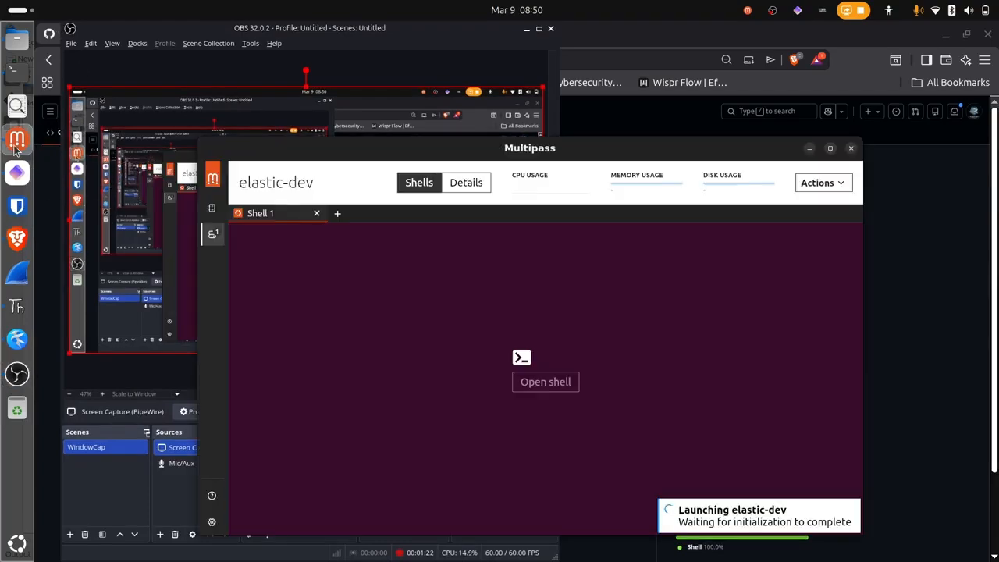
# - Open a second shell on elastic-dev and run sudo apt update && sudo apt full-upgrade -y
pyautogui.click(336, 213)
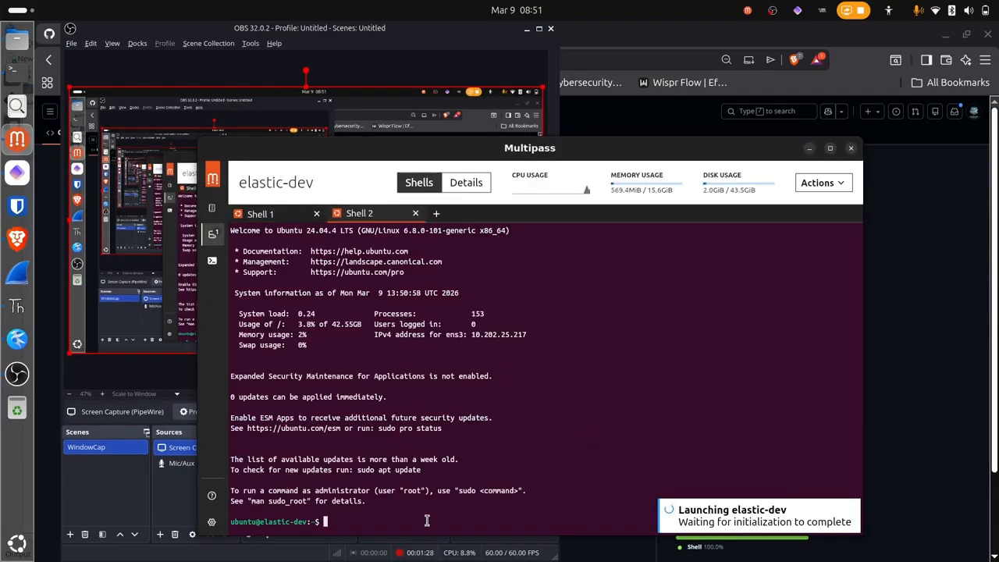
pyautogui.write('sudo apt update && sudo apt ')
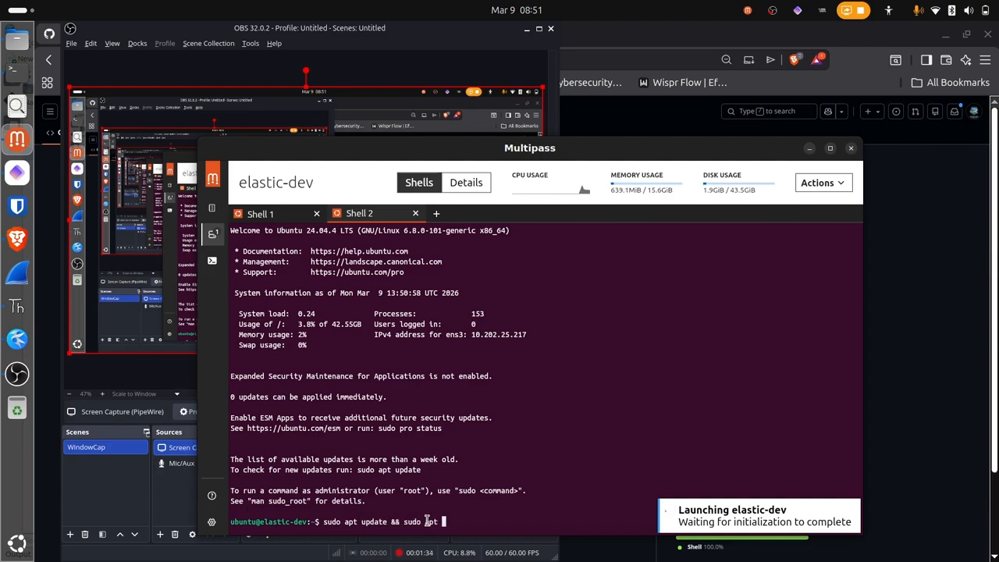
pyautogui.write('full-upgrade -y')
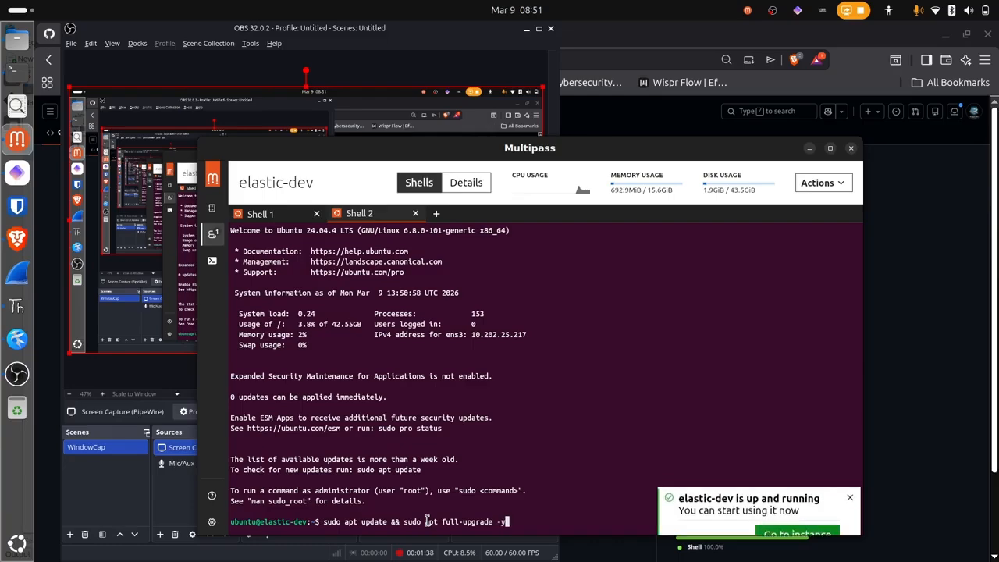
pyautogui.press('Return')
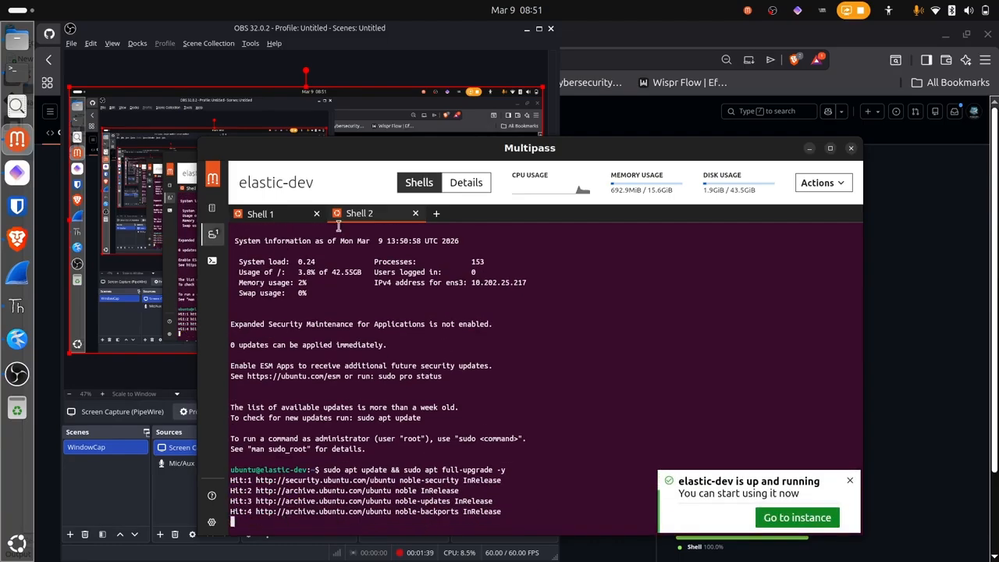
# - Install Docker in the first shell with sudo snap install docker, and check the package upgrade in the second shell
pyautogui.click(260, 215)
pyautogui.click(516, 382)
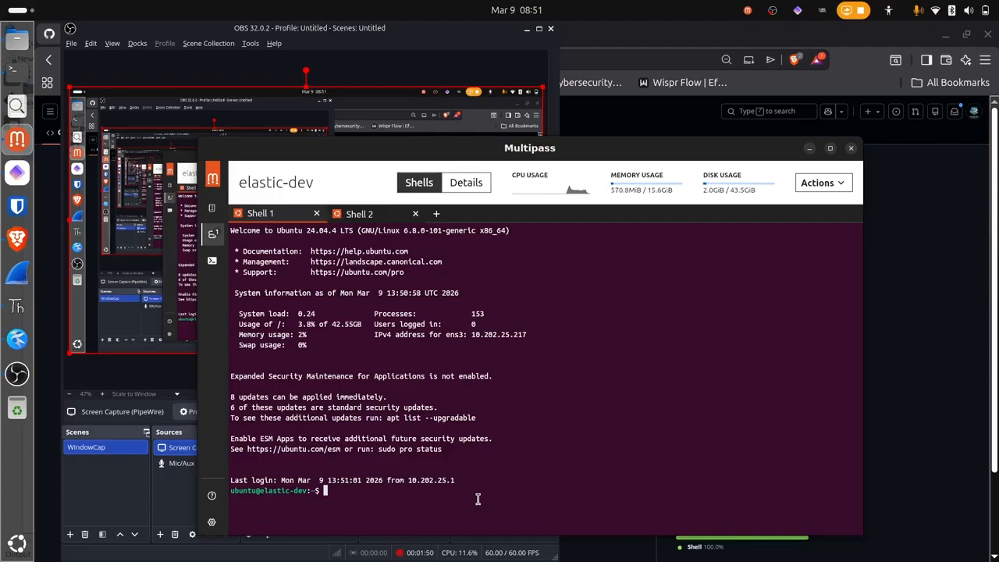
pyautogui.write('snap install ')
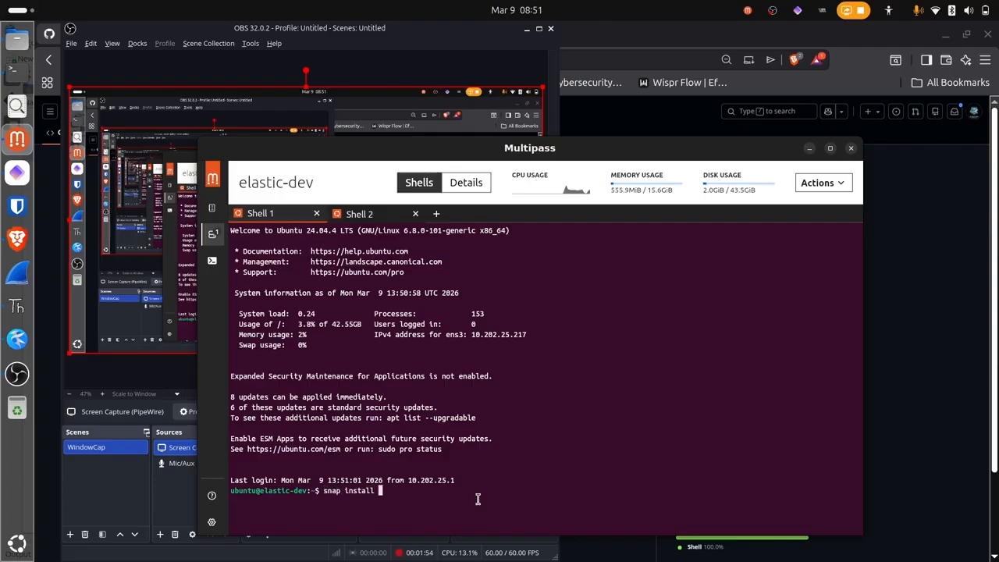
pyautogui.write('docker')
pyautogui.press('Return')
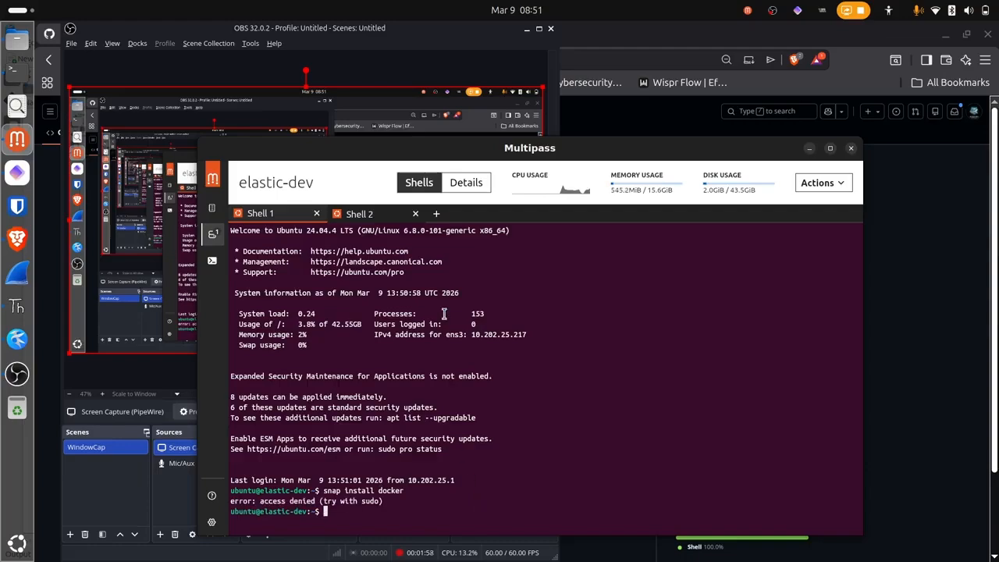
pyautogui.write('sudo !!')
pyautogui.press('Return')
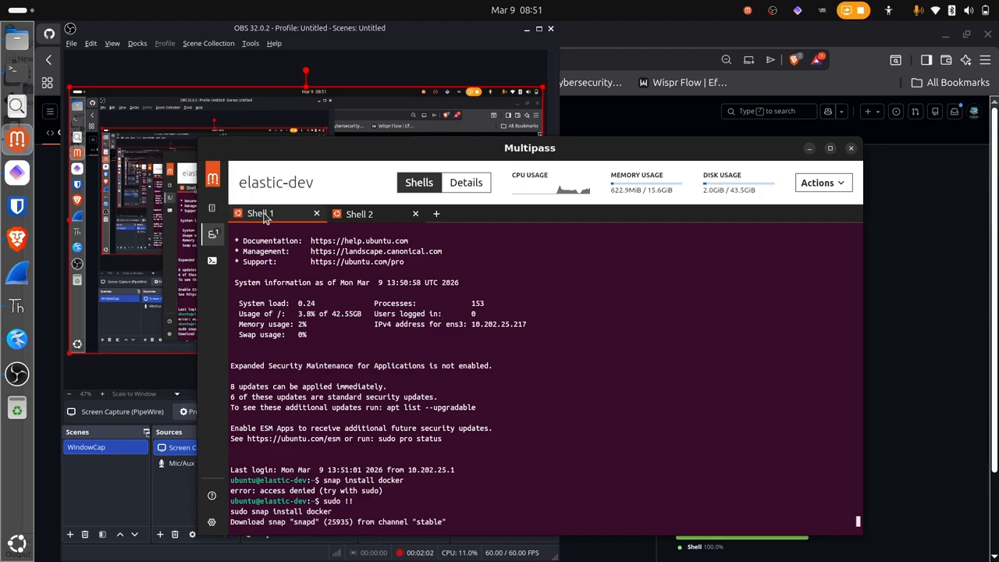
pyautogui.click(372, 216)
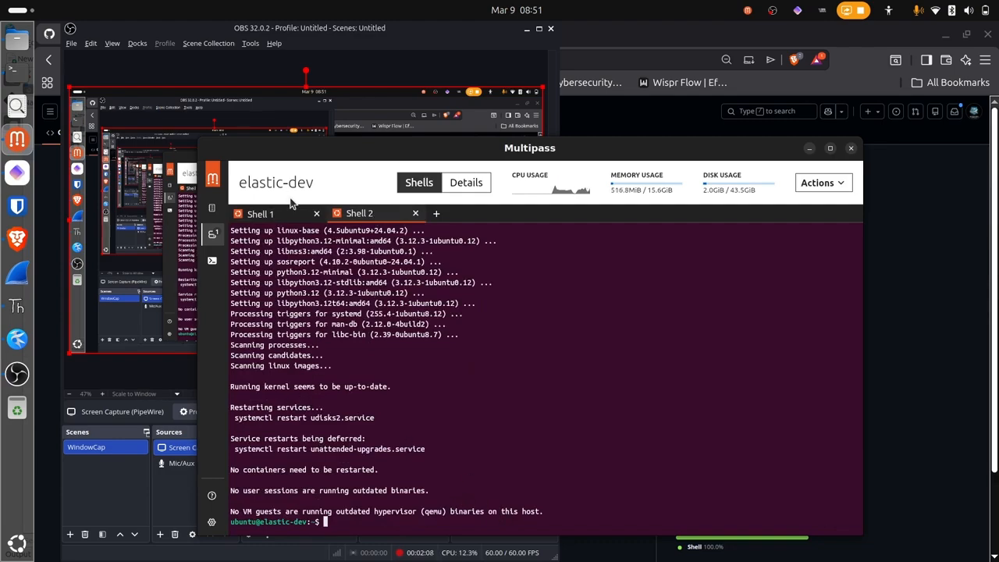
pyautogui.click(266, 213)
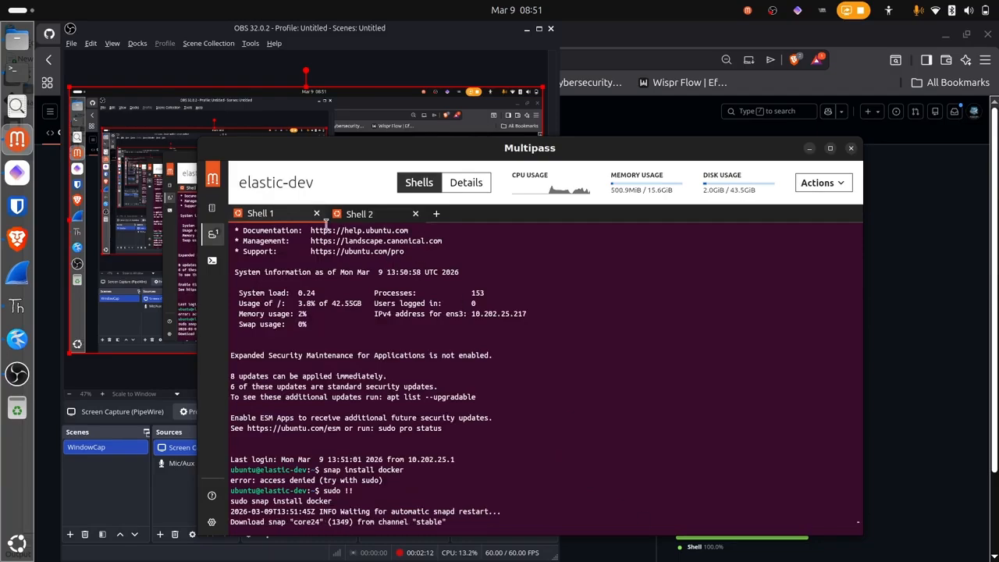
# - Copy the HTTPS clone URL of the Tutorials repository from GitHub in the browser
pyautogui.click(355, 217)
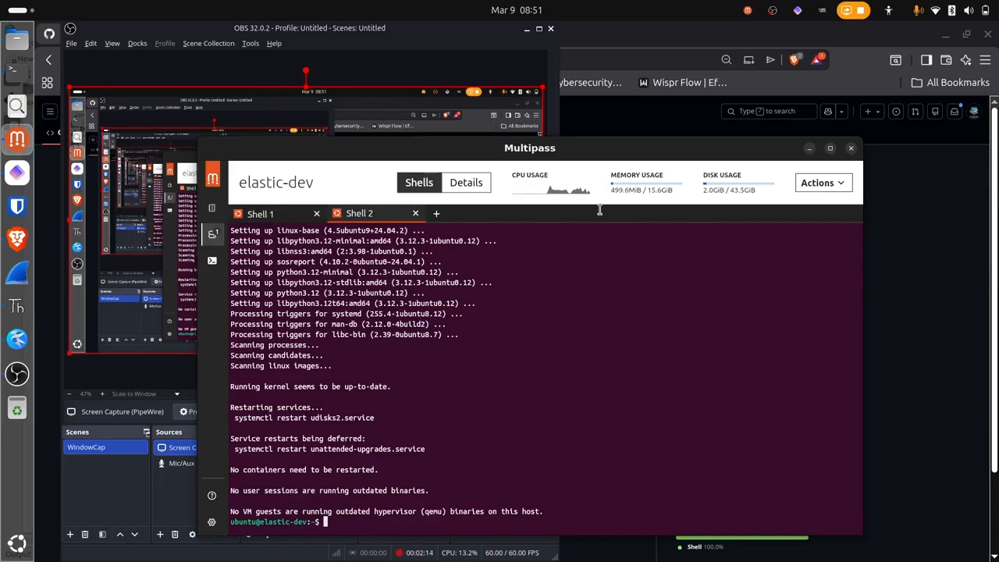
pyautogui.click(626, 132)
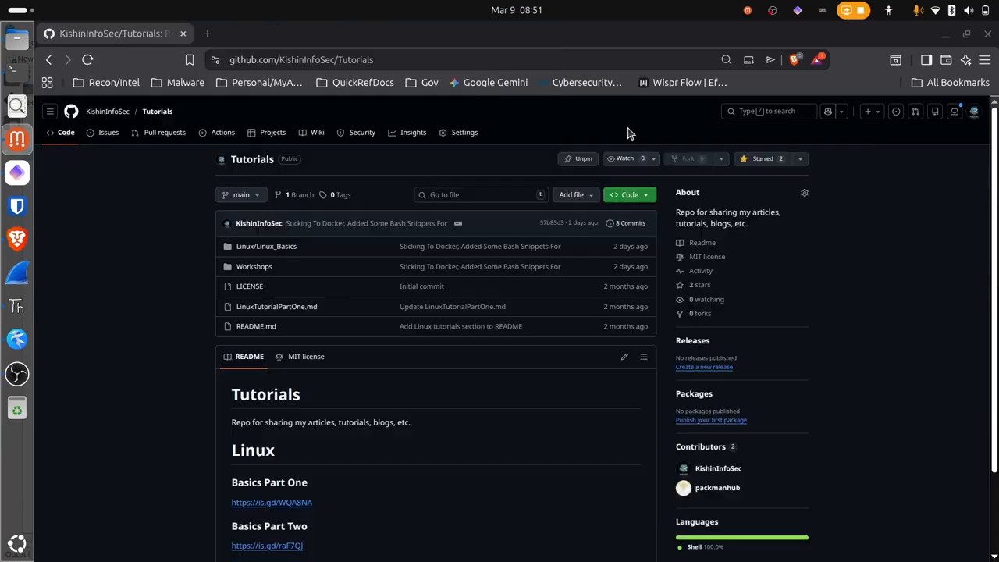
pyautogui.click(633, 194)
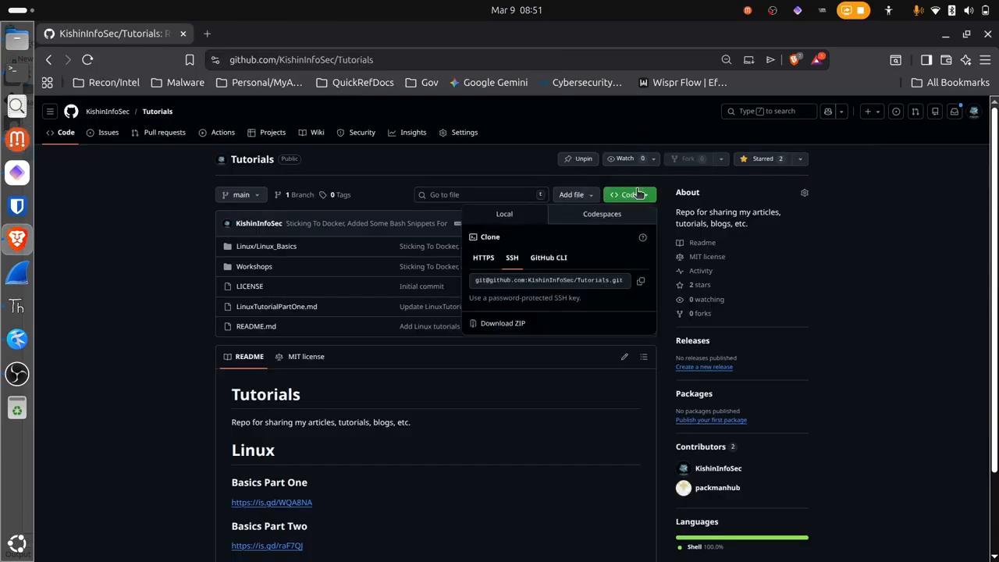
pyautogui.click(483, 258)
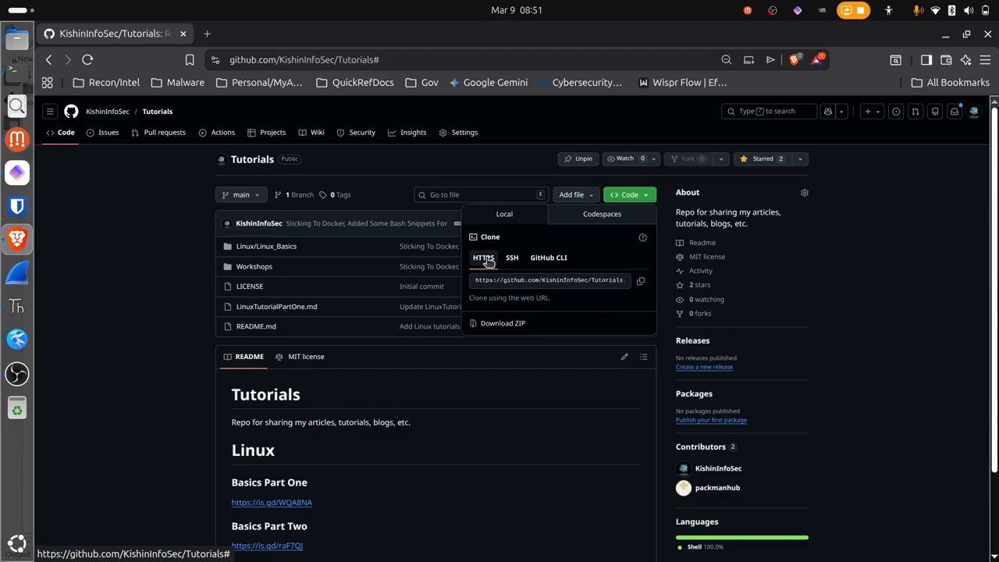
pyautogui.click(640, 280)
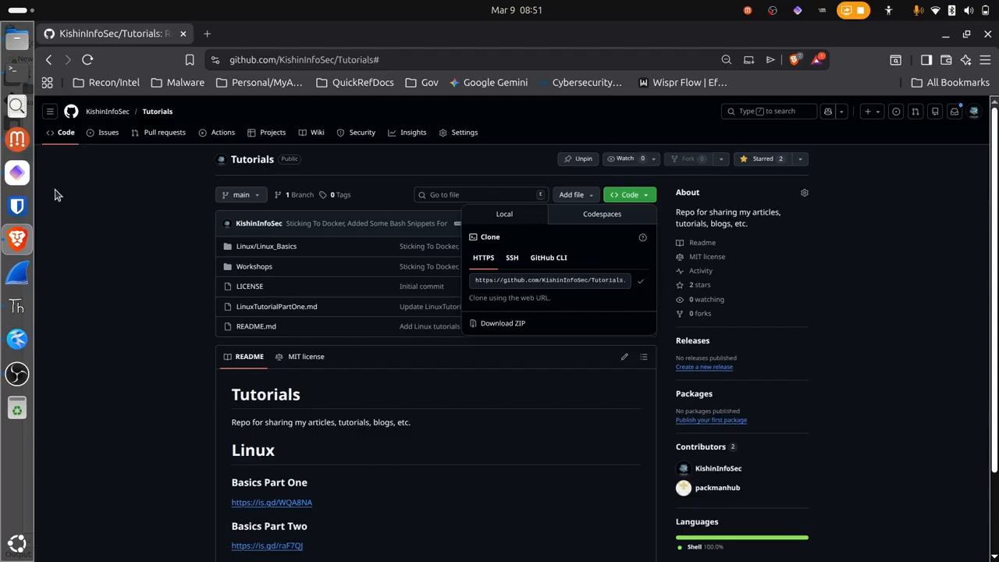
pyautogui.click(17, 139)
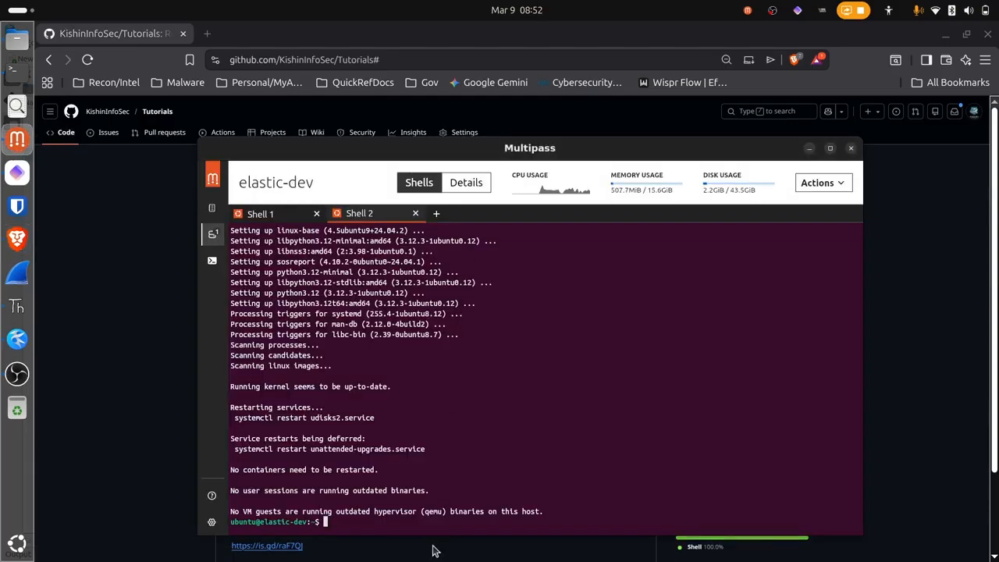
pyautogui.write('git clone')
pyautogui.write('https://github.com/KishinInfoSec/Tutorials.git')
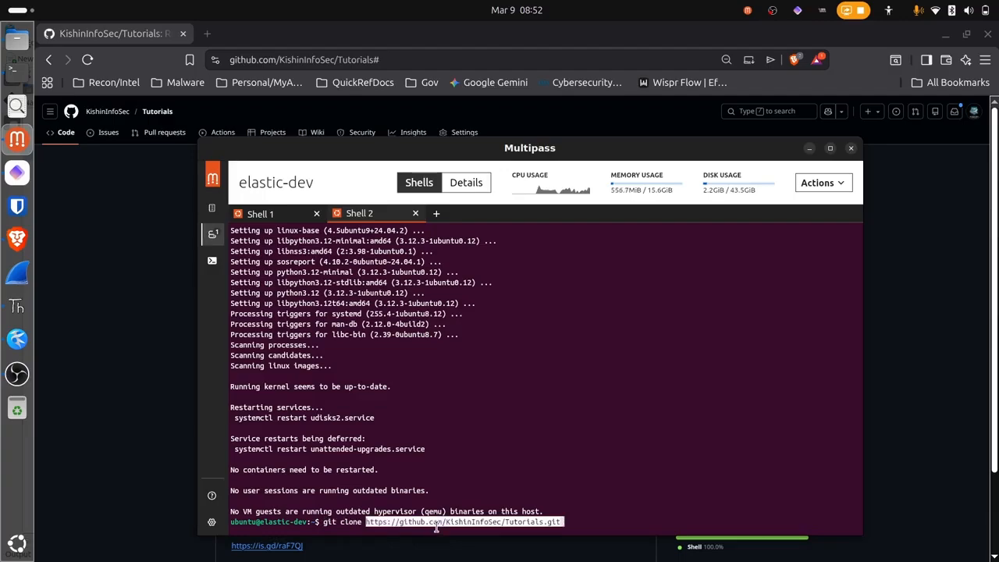
pyautogui.press('Return')
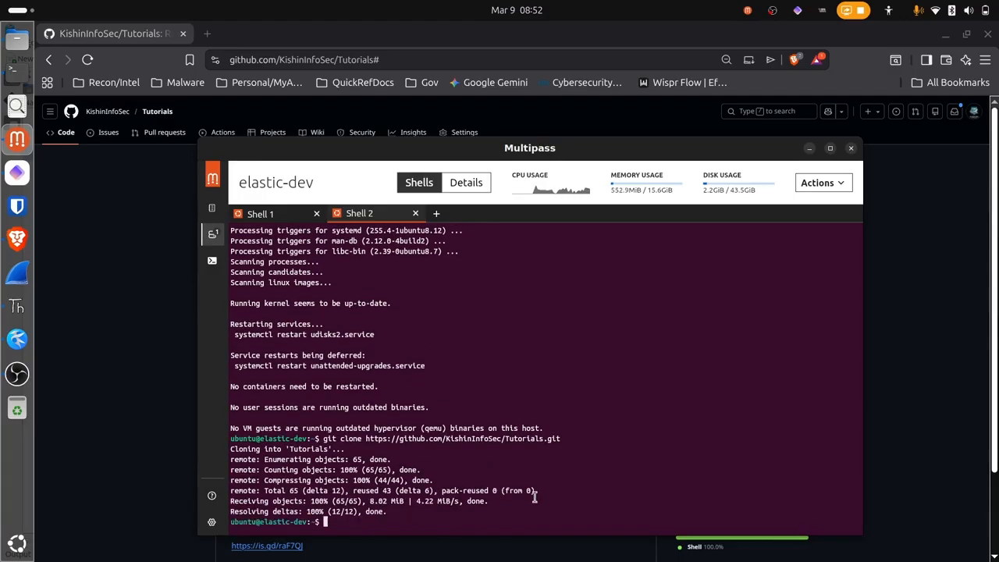
pyautogui.write('ls')
pyautogui.press('Return')
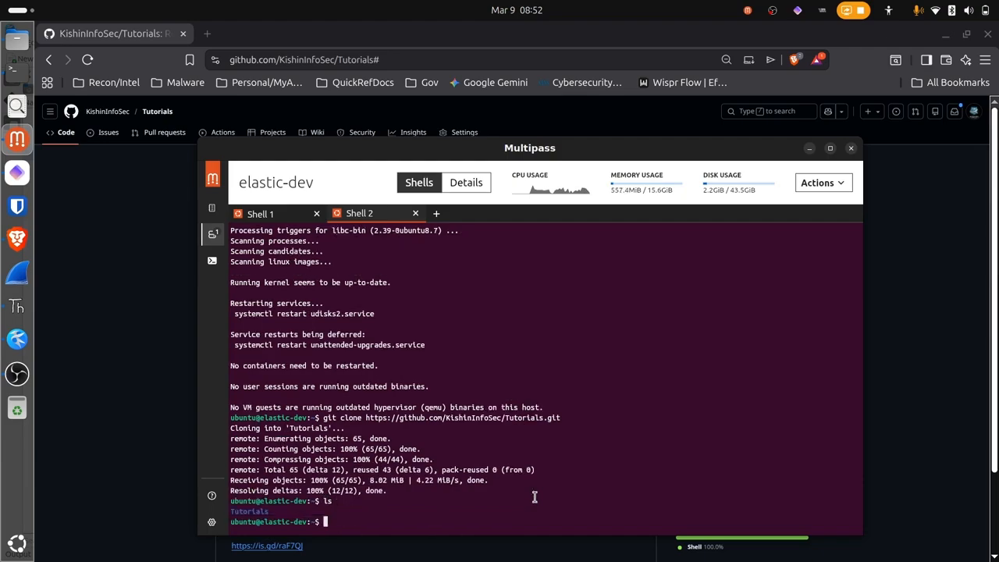
# - Change into the Tutorials/Workshops/Utils/Elastic/ directory and list its files
pyautogui.write('cd Tur')
pyautogui.press('BackSpace')
pyautogui.write('t')
pyautogui.press('Tab')
pyautogui.write('W')
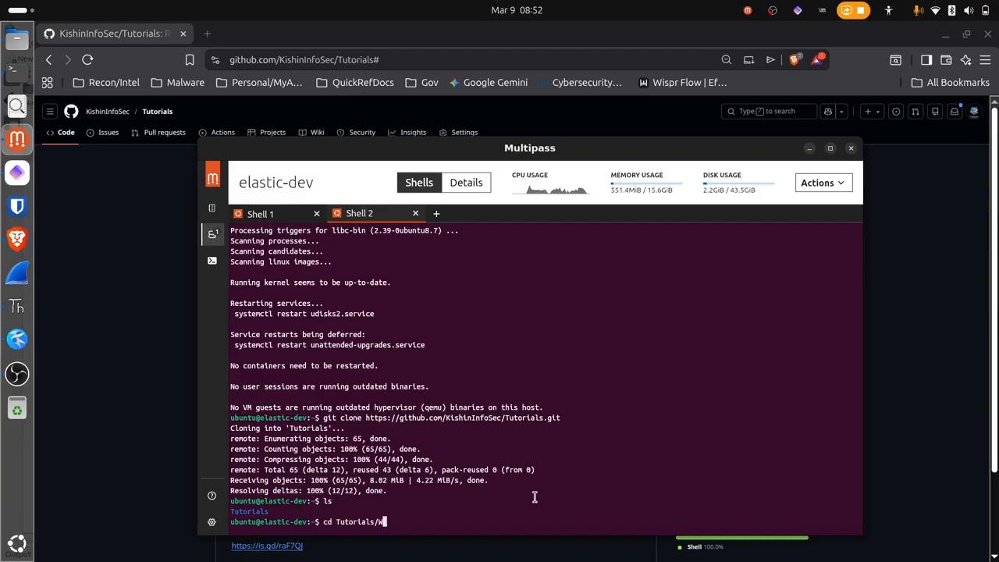
pyautogui.press('Tab')
pyautogui.write('U')
pyautogui.press('Tab')
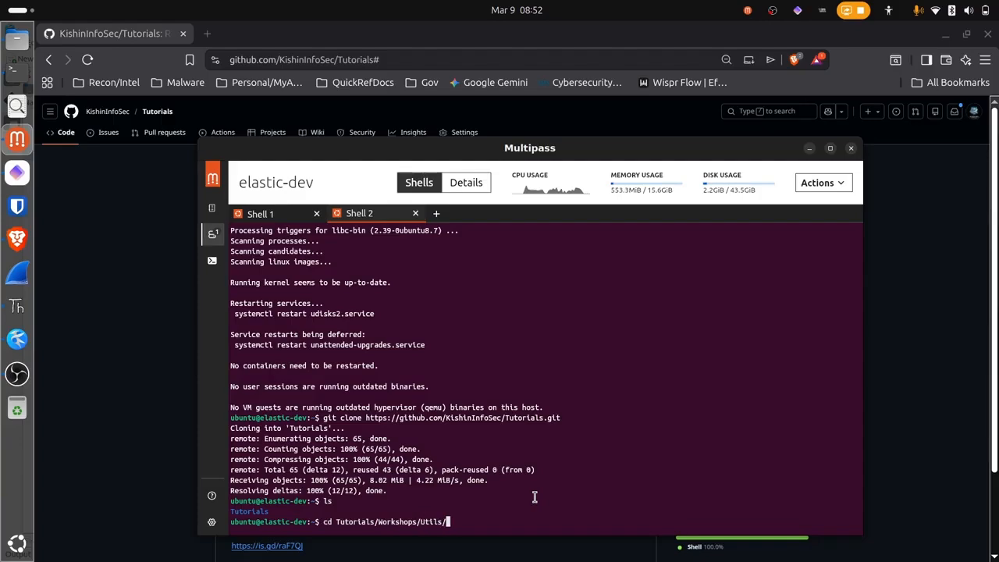
pyautogui.write('E')
pyautogui.press('Tab')
pyautogui.press('Return')
pyautogui.write('ls')
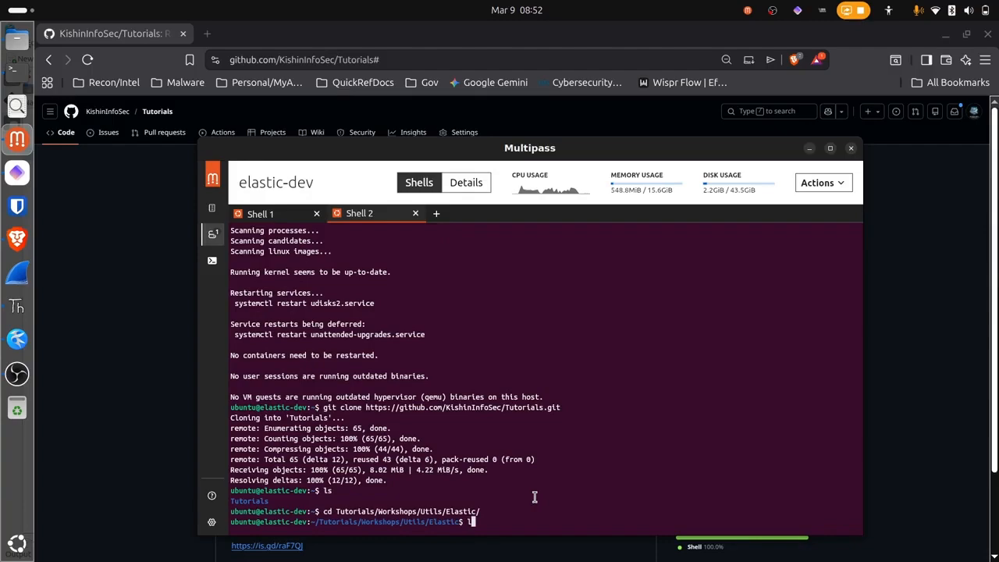
pyautogui.press('Return')
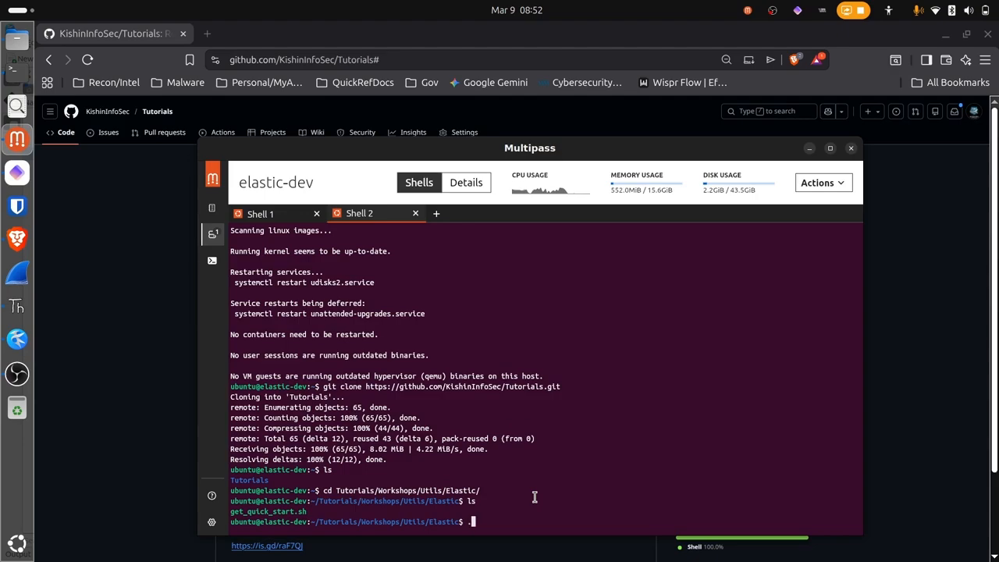
# - Run the get_quick_start.sh script with sudo from the Elastic directory
pyautogui.write('sudo ./get')
pyautogui.press('Tab')
pyautogui.press('Return')
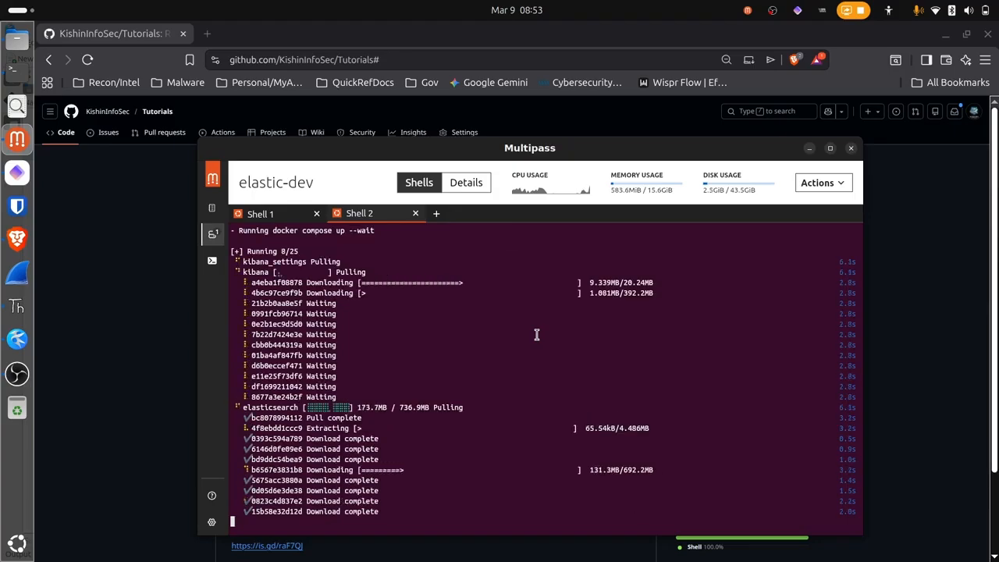
# - Switch to the first Multipass shell and list the home directory's contents
pyautogui.click(261, 214)
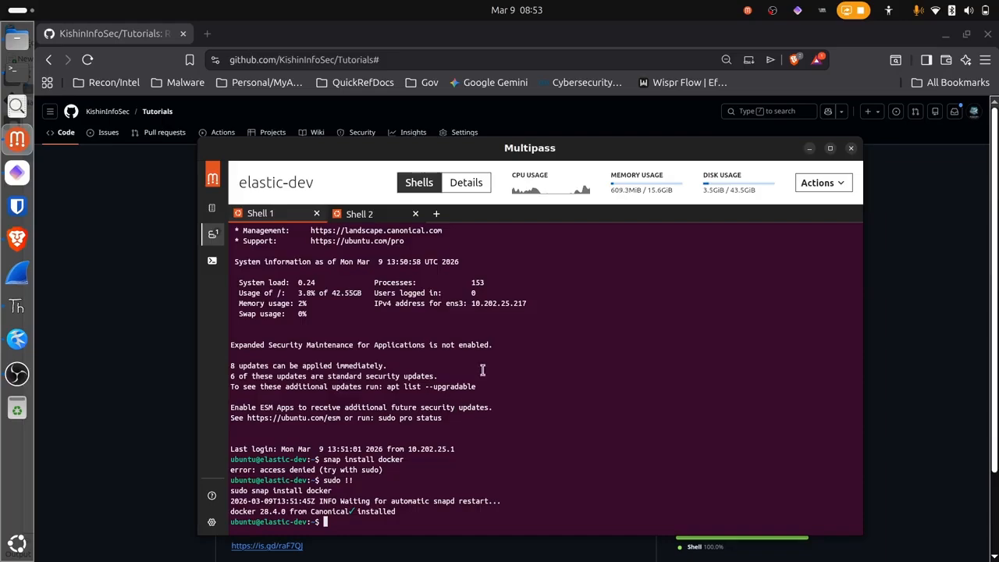
pyautogui.write('ls')
pyautogui.press('Return')
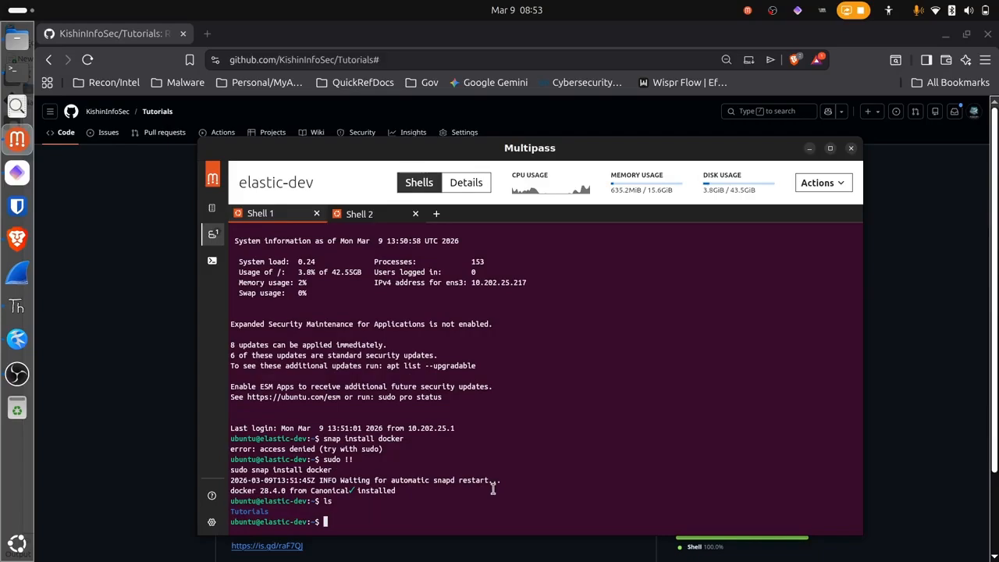
# - Change into the Tutorials/Workshops/Utils/Elastic/ directory in the first shell and list its files
pyautogui.write('cd Tutorials/W')
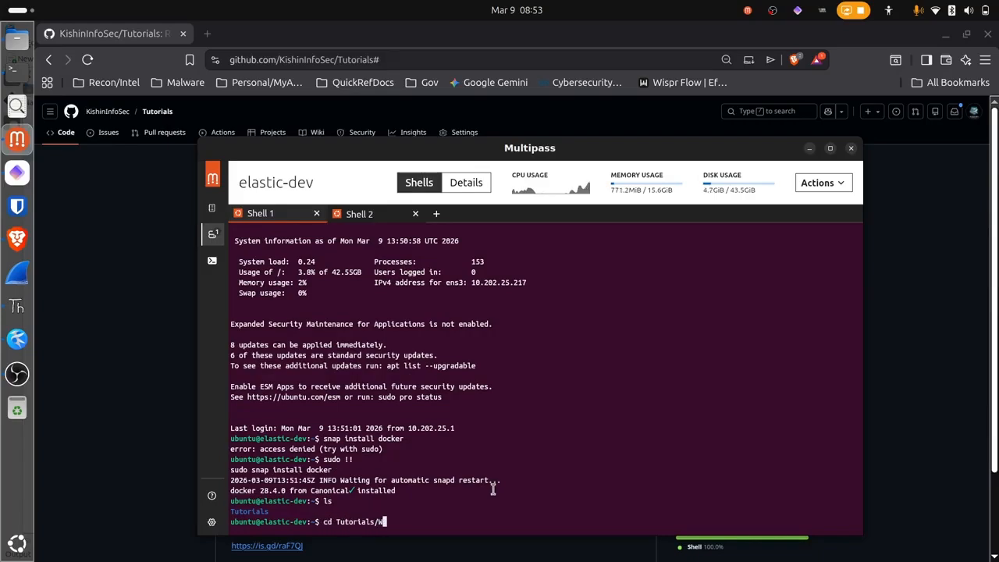
pyautogui.press('Tab')
pyautogui.write('U')
pyautogui.press('Tab')
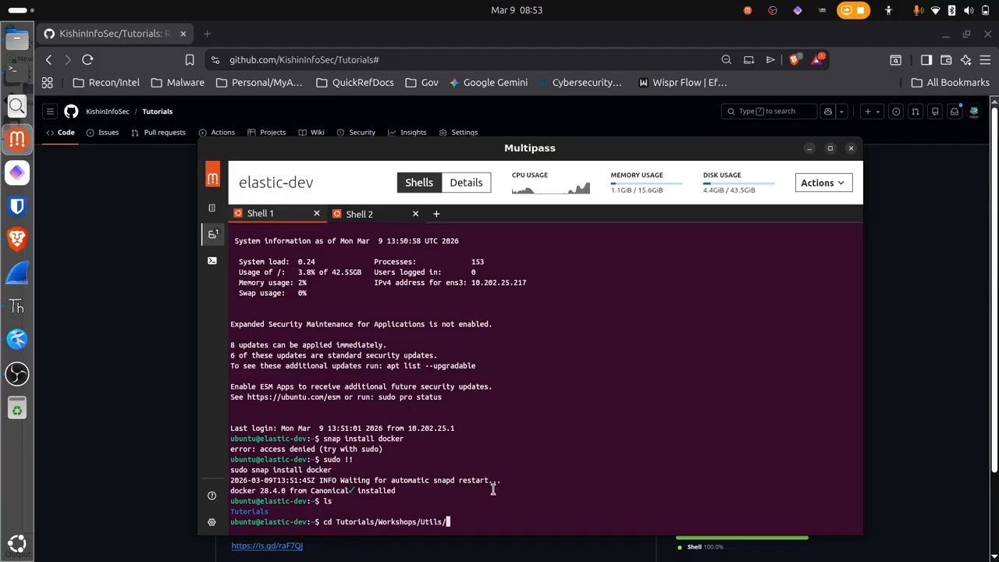
pyautogui.write('E')
pyautogui.press('Tab')
pyautogui.press('Return')
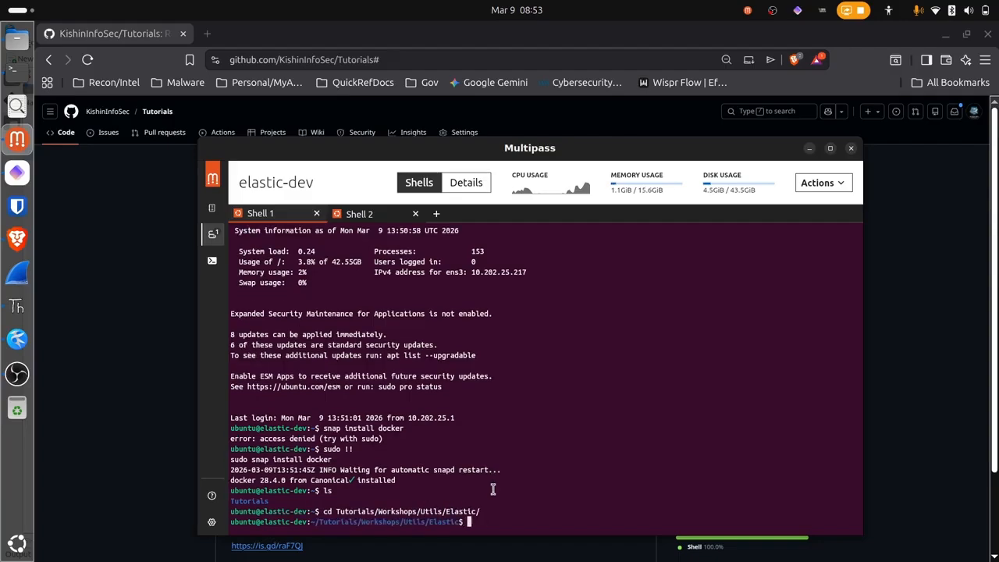
pyautogui.write('ls')
pyautogui.press('Return')
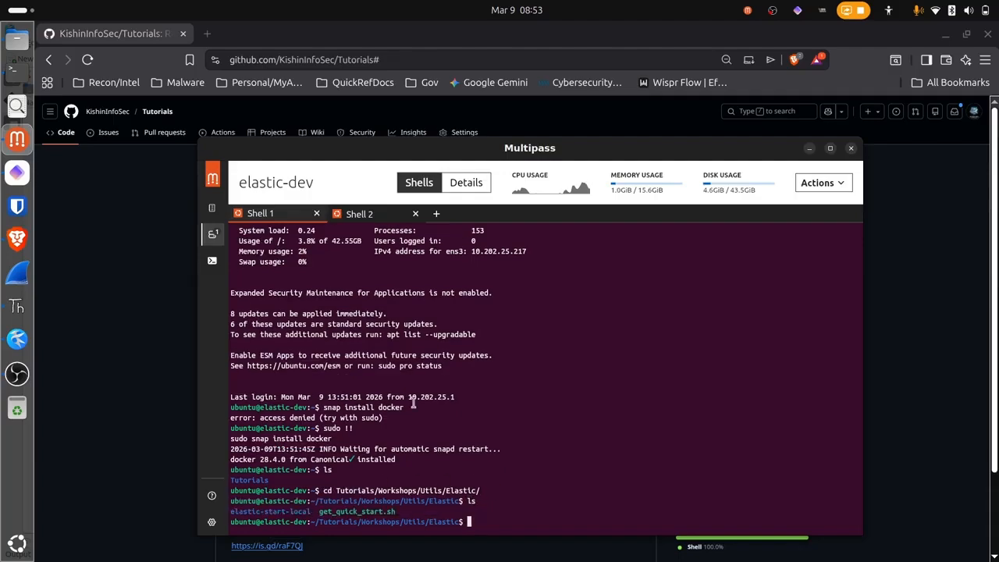
# - In the first shell, change into the elastic-start-local directory and list its files
pyautogui.click(351, 213)
pyautogui.click(284, 215)
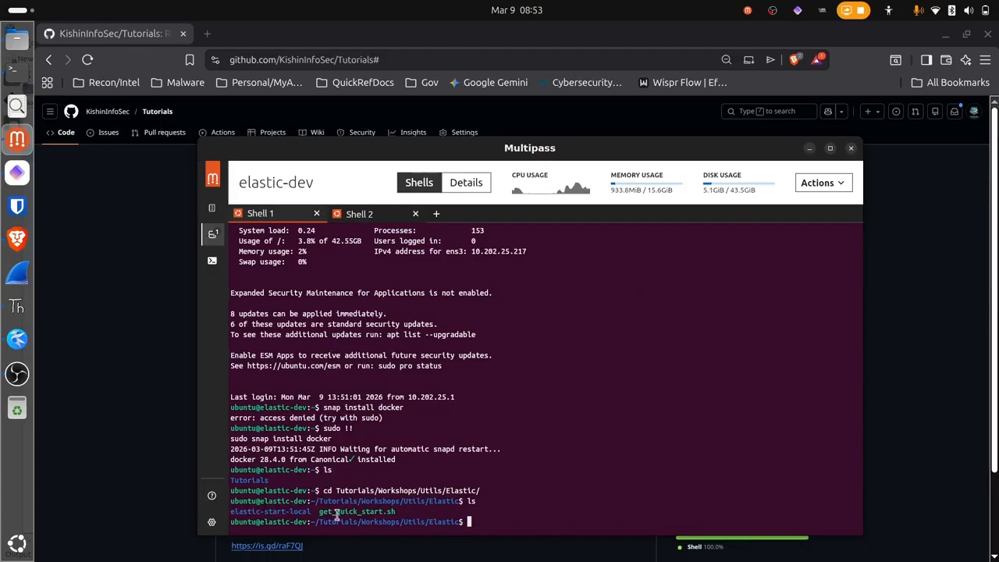
pyautogui.write('cd e')
pyautogui.press('Tab')
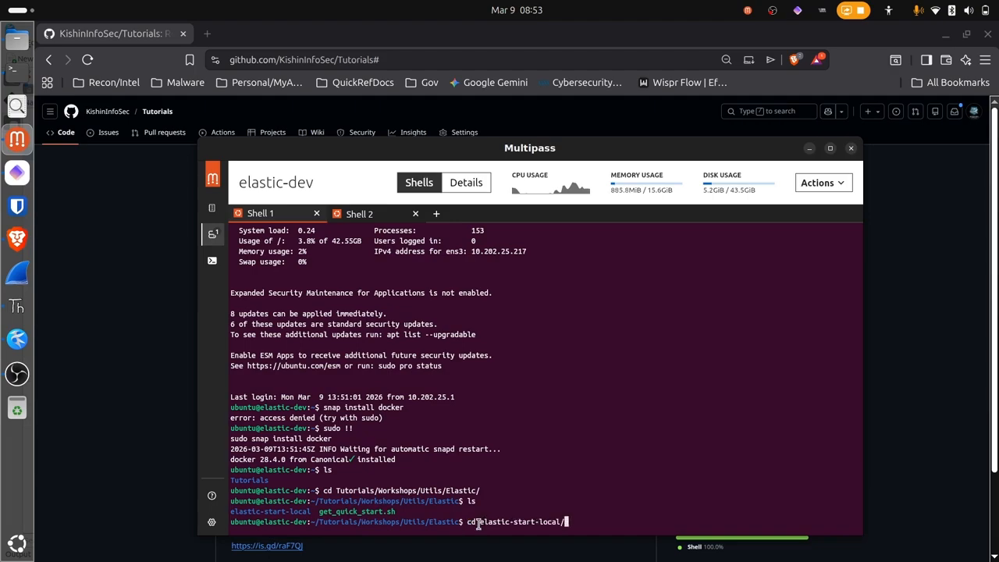
pyautogui.press('Return')
pyautogui.write('ls')
pyautogui.press('Return')
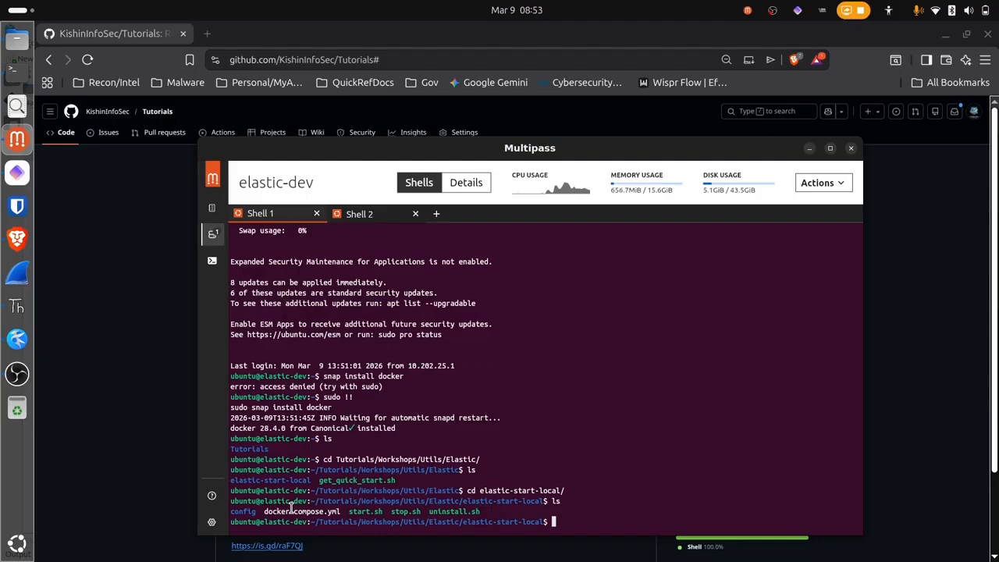
# - Open docker-compose.yml in nano with sudo for editing
pyautogui.write('sudo nano')
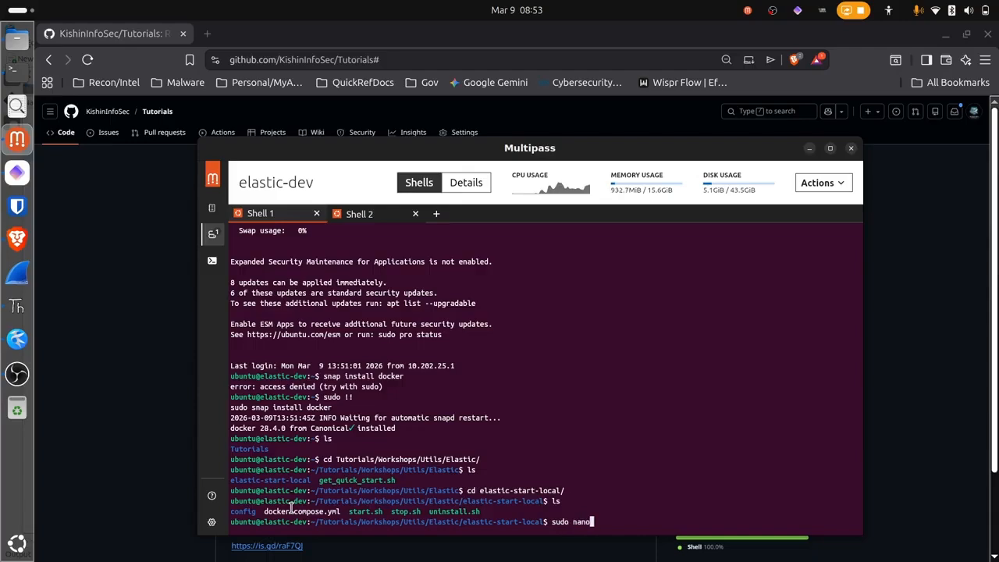
pyautogui.write(' doc')
pyautogui.press('Tab')
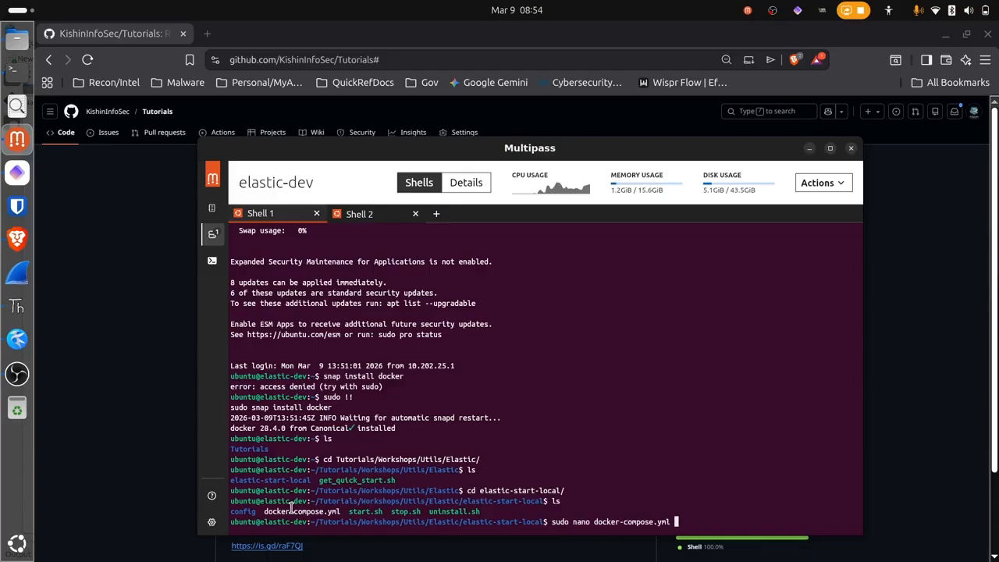
pyautogui.press('Return')
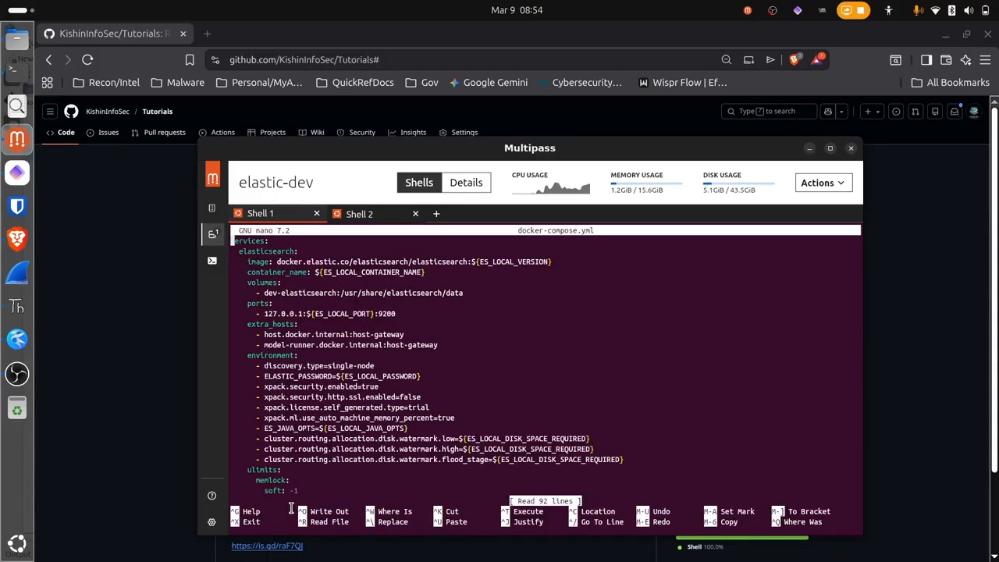
# - Set the host address of the elasticsearch service's port mapping to 0.0.0.0, keeping ${ES_LOCAL_PORT}:9200
pyautogui.press('Down')
pyautogui.press('Down')
pyautogui.press('Down')
pyautogui.press('Down')
pyautogui.press('Down')
pyautogui.press('Down')
pyautogui.press('Down')
pyautogui.press('Right')
pyautogui.press('Right')
pyautogui.press('Right')
pyautogui.press('Right')
pyautogui.press('Right')
pyautogui.press('Right')
pyautogui.press('Right')
pyautogui.press('Right')
pyautogui.press('Right')
pyautogui.press('Right')
pyautogui.press('Right')
pyautogui.press('Right')
pyautogui.press('Right')
pyautogui.press('Right')
pyautogui.press('Right')
pyautogui.press('Right')
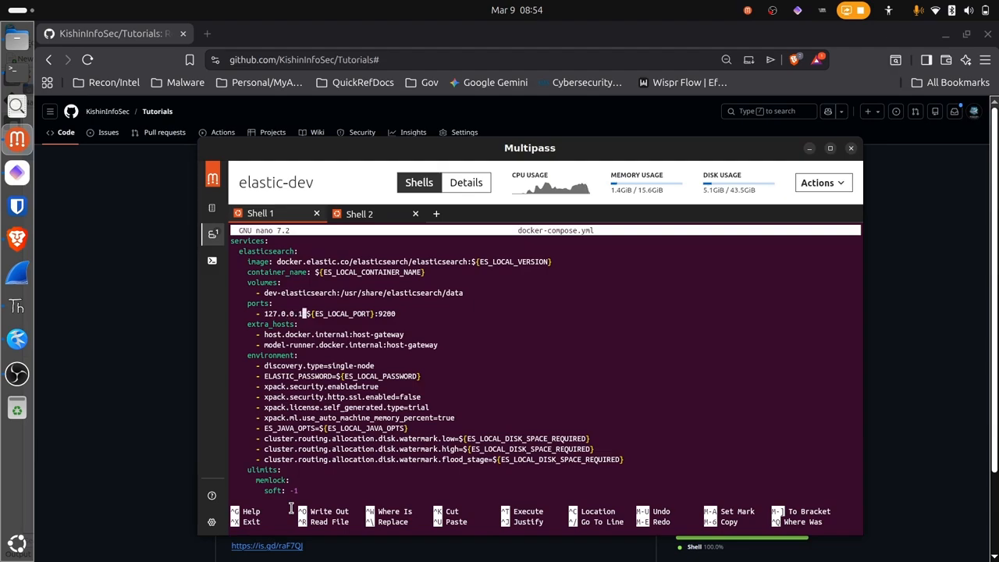
pyautogui.press('BackSpace')
pyautogui.write('0')
pyautogui.press('Left')
pyautogui.press('Left')
pyautogui.press('Left')
pyautogui.press('Left')
pyautogui.press('Left')
pyautogui.press('Left')
pyautogui.press('BackSpace')
pyautogui.press('BackSpace')
pyautogui.press('BackSpace')
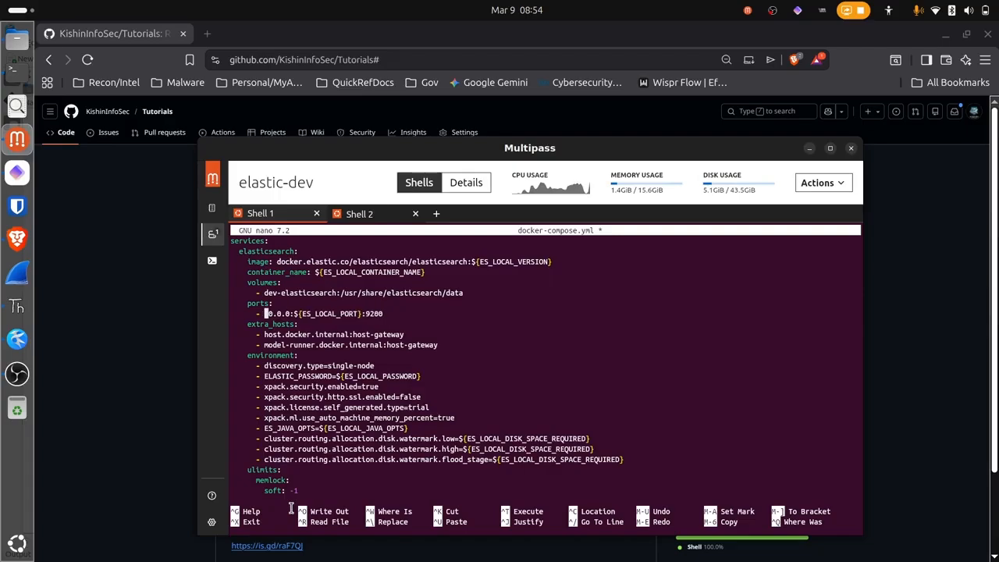
pyautogui.write('0')
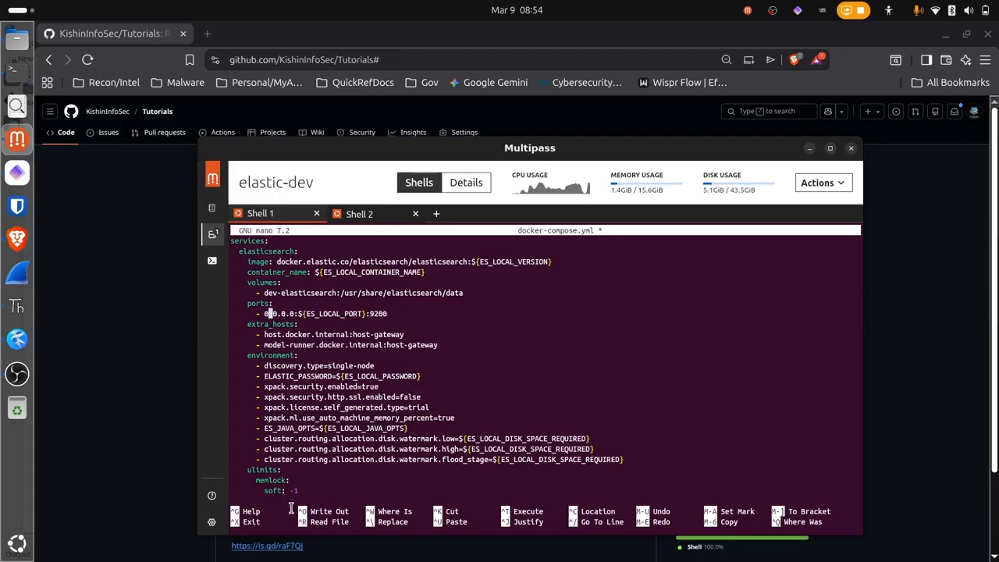
# - Set the host address of the kibana service's port mapping to 0.0.0.0, keeping ${KIBANA_LOCAL_PORT}:5601
pyautogui.press('Down')
pyautogui.press('Down')
pyautogui.press('Down')
pyautogui.press('Down')
pyautogui.press('Down')
pyautogui.press('Down')
pyautogui.press('Down')
pyautogui.press('Down')
pyautogui.press('Down')
pyautogui.press('Down')
pyautogui.press('Down')
pyautogui.press('Down')
pyautogui.press('Down')
pyautogui.press('Down')
pyautogui.press('Down')
pyautogui.press('Down')
pyautogui.press('Down')
pyautogui.press('Down')
pyautogui.press('Down')
pyautogui.press('Down')
pyautogui.press('Down')
pyautogui.press('Down')
pyautogui.press('Down')
pyautogui.press('Down')
pyautogui.press('Down')
pyautogui.press('Down')
pyautogui.press('Down')
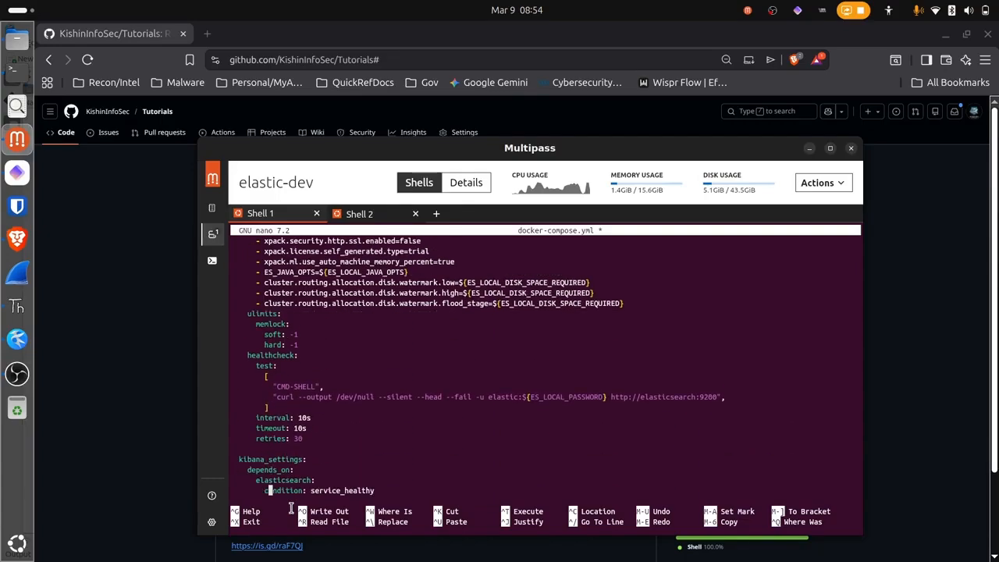
pyautogui.press('Down')
pyautogui.press('Down')
pyautogui.press('Down')
pyautogui.press('Down')
pyautogui.press('Down')
pyautogui.press('Down')
pyautogui.press('Down')
pyautogui.press('Down')
pyautogui.press('Down')
pyautogui.press('Down')
pyautogui.press('Down')
pyautogui.press('Down')
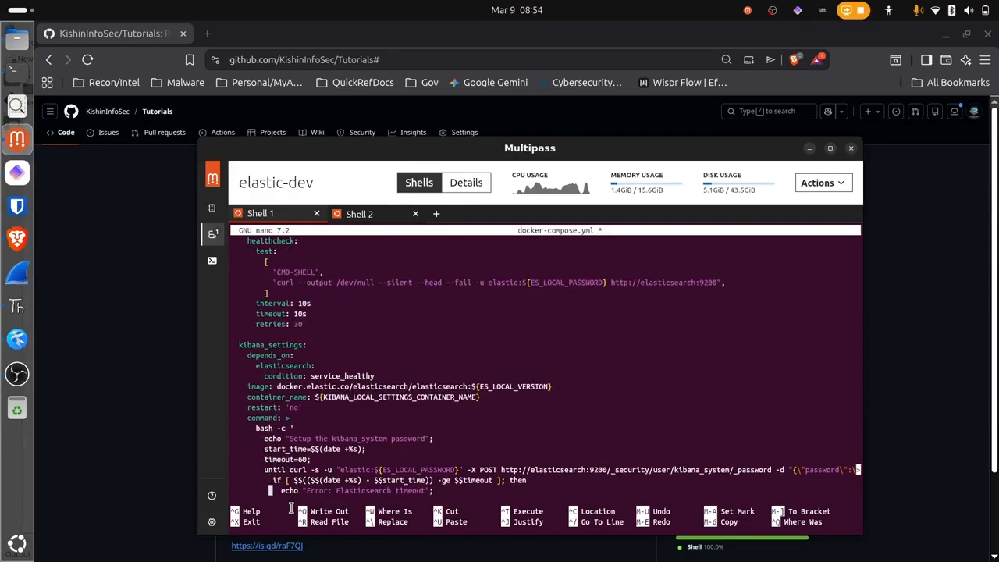
pyautogui.press('Down')
pyautogui.press('Down')
pyautogui.press('Down')
pyautogui.press('Down')
pyautogui.press('Down')
pyautogui.press('Down')
pyautogui.press('Down')
pyautogui.press('Down')
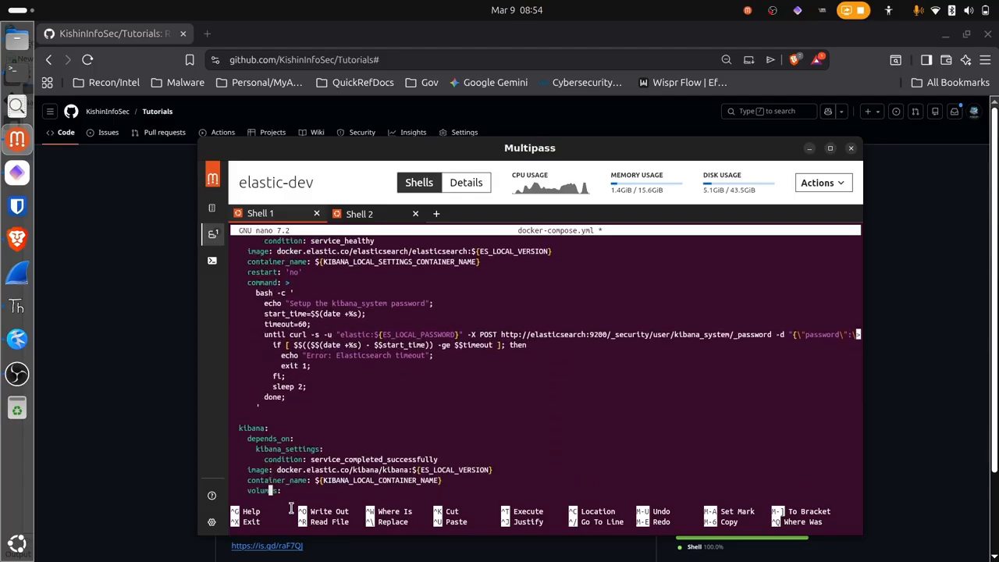
pyautogui.press('Down')
pyautogui.press('Down')
pyautogui.press('Down')
pyautogui.press('Down')
pyautogui.press('Down')
pyautogui.press('Down')
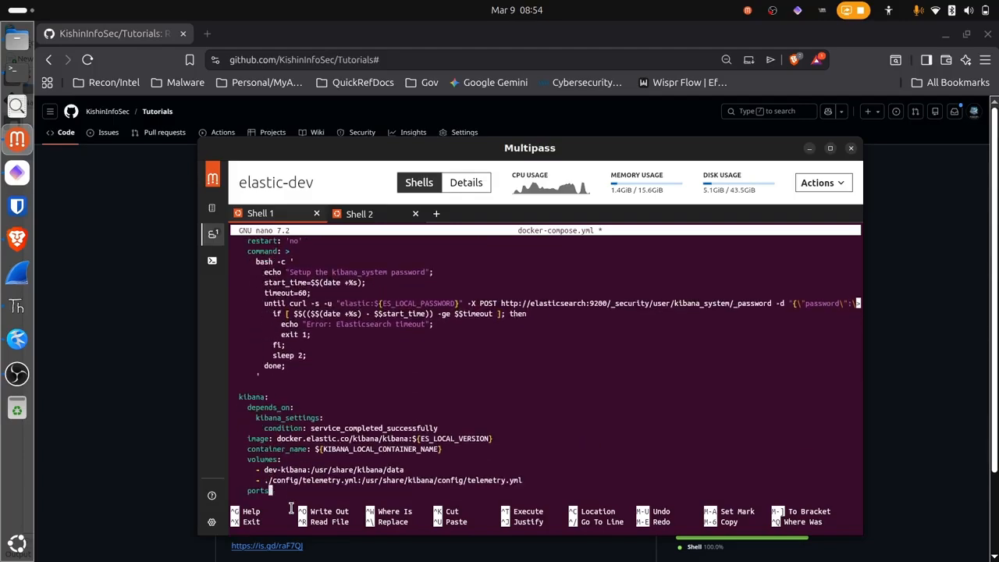
pyautogui.press('Up')
pyautogui.press('Up')
pyautogui.press('Up')
pyautogui.press('Right')
pyautogui.press('Right')
pyautogui.press('Right')
pyautogui.press('Right')
pyautogui.press('Right')
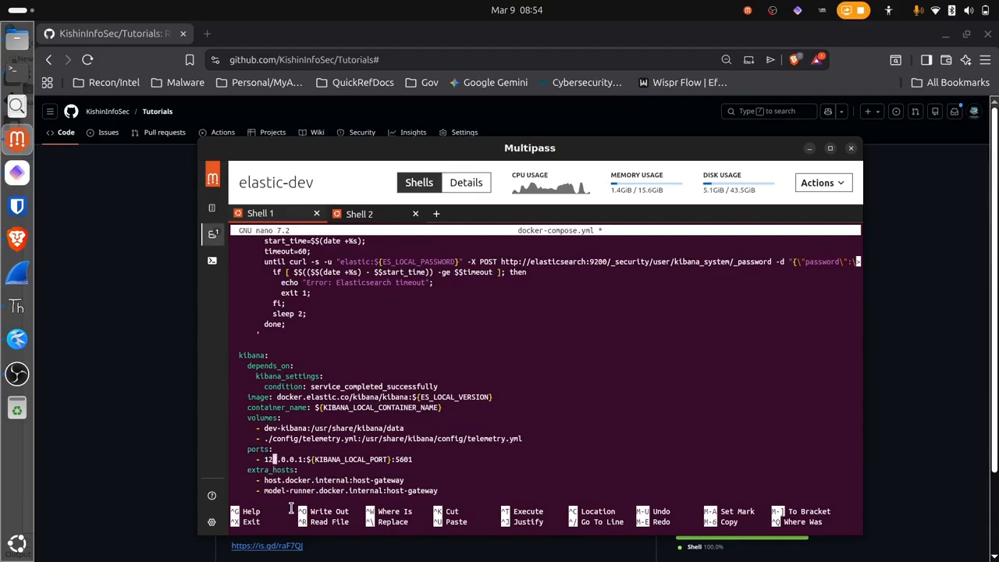
pyautogui.press('Right')
pyautogui.press('Right')
pyautogui.press('Delete')
pyautogui.write('0')
pyautogui.press('Left')
pyautogui.press('Left')
pyautogui.press('Left')
pyautogui.press('Left')
pyautogui.press('Left')
pyautogui.press('Left')
pyautogui.press('BackSpace')
pyautogui.press('BackSpace')
pyautogui.press('BackSpace')
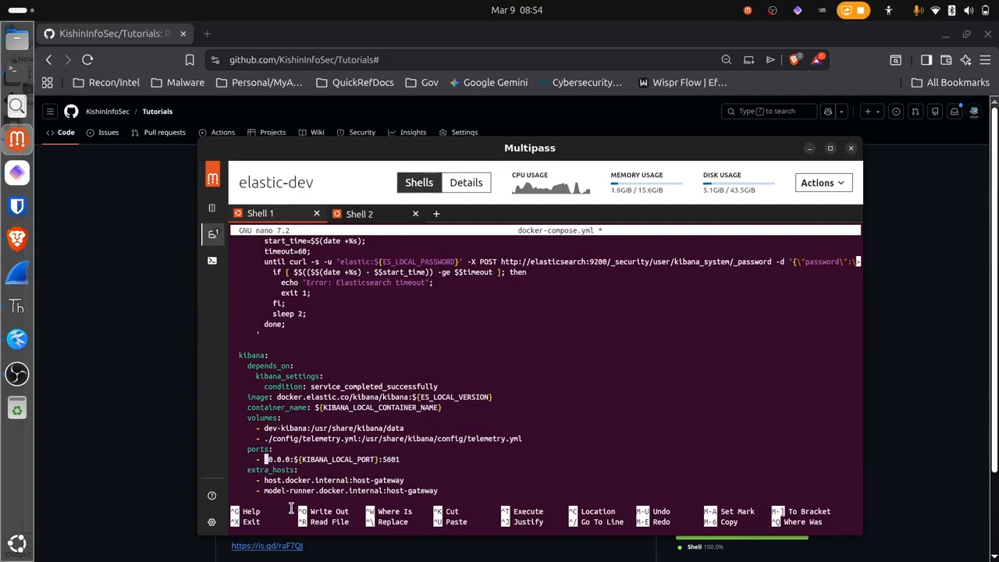
pyautogui.write('0')
pyautogui.press('Down')
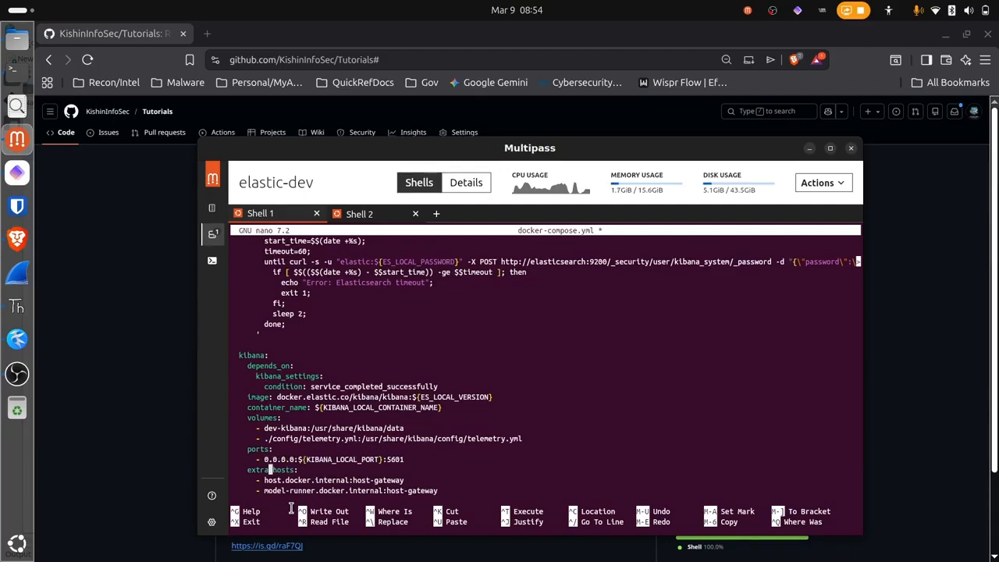
# - Save the changes to docker-compose.yml under the same name and exit nano
pyautogui.hotkey('ctrl', 'x')
pyautogui.press('y')
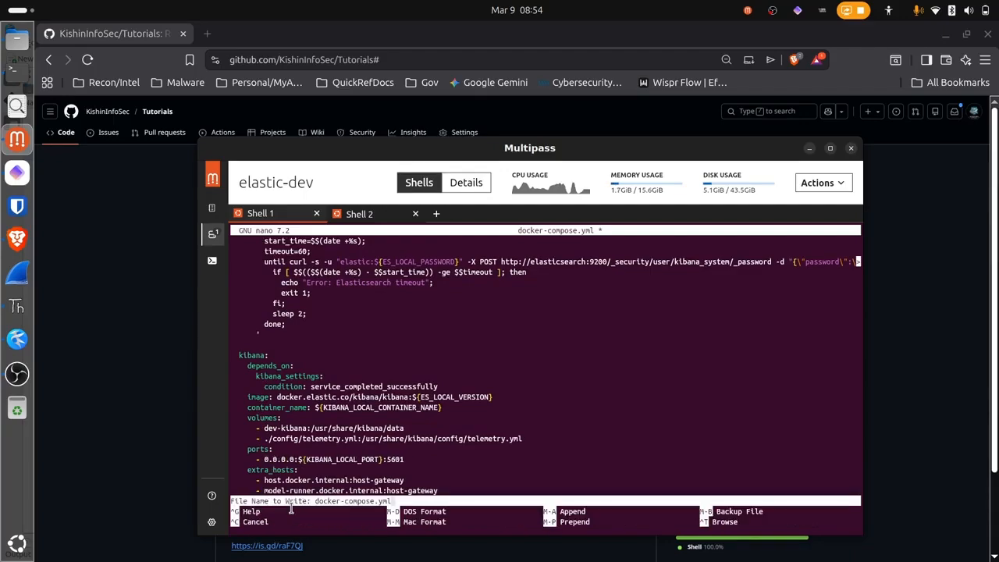
pyautogui.press('Return')
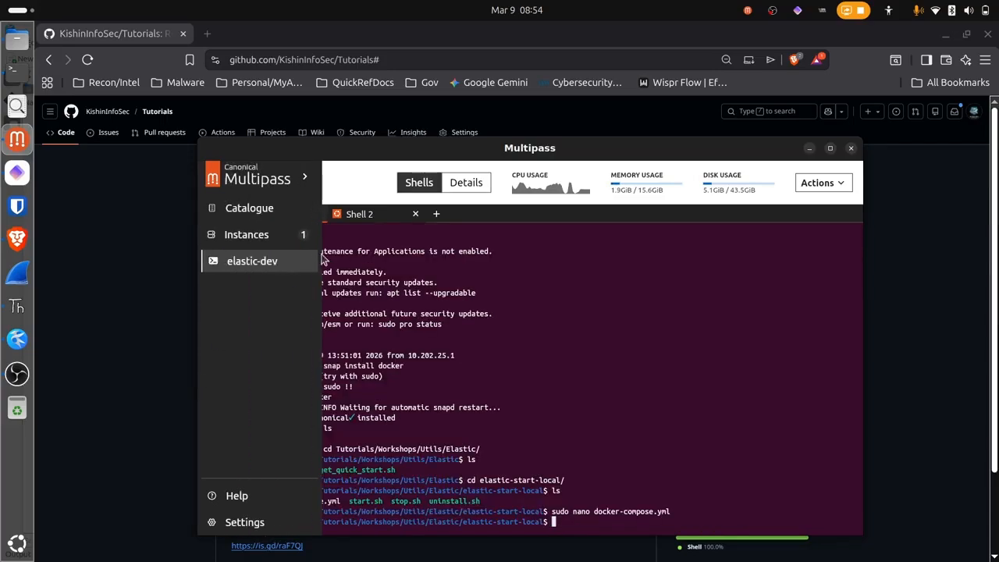
# - Switch to the second shell and examine the Kibana login password in the install script's output
pyautogui.click(364, 214)
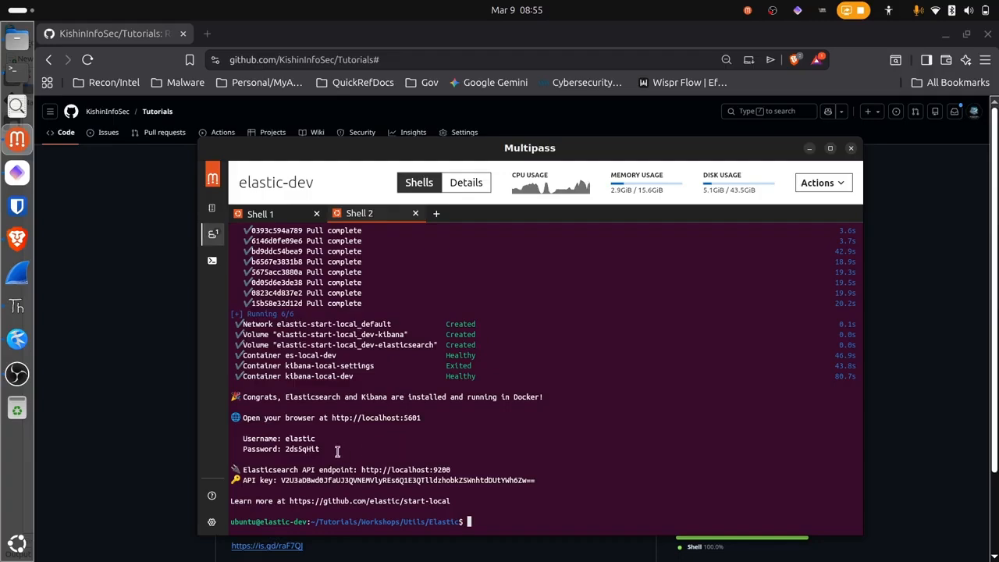
pyautogui.moveTo(286, 449); pyautogui.dragTo(317, 451)
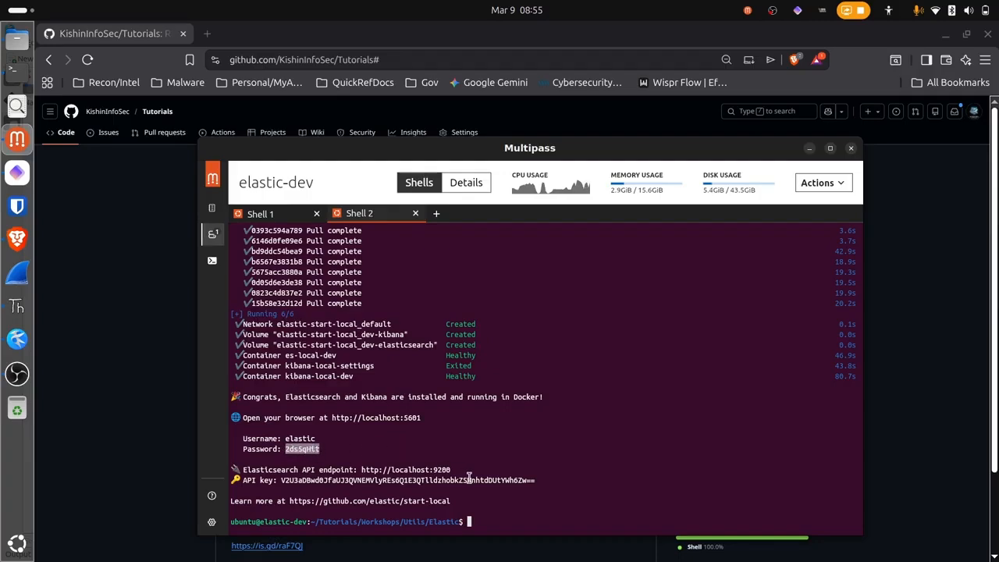
pyautogui.click(345, 451)
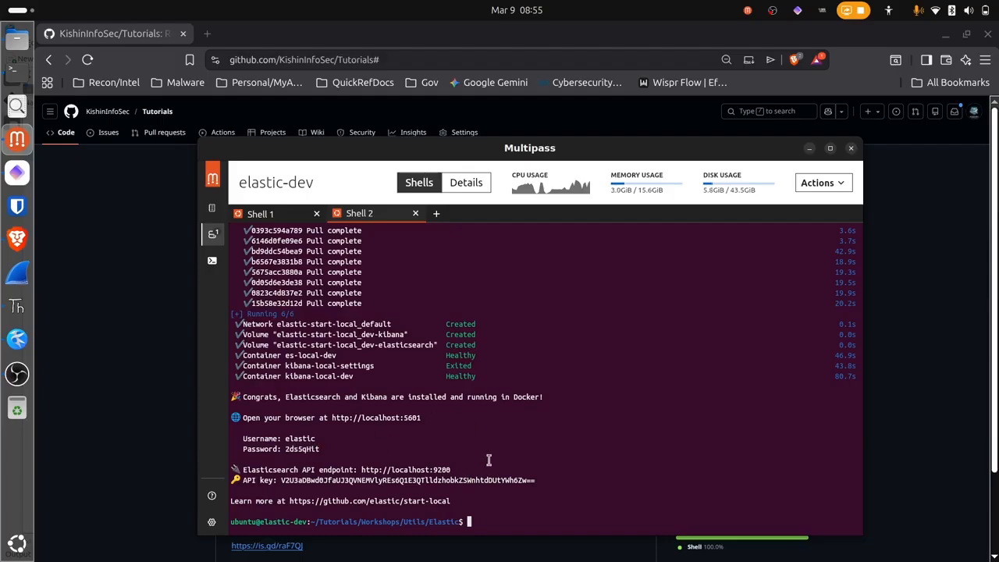
# - Copy the elastic-dev instance's private IP and try to open 10.202.25.217:5601 in a new browser tab, continuing past the insecure-connection warning
pyautogui.click(464, 181)
pyautogui.click(494, 262)
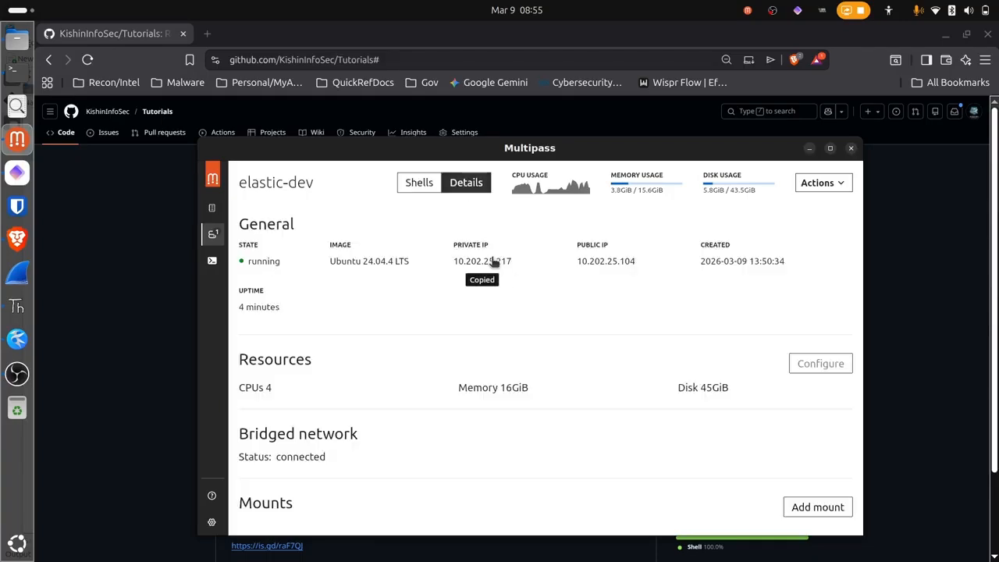
pyautogui.click(206, 34)
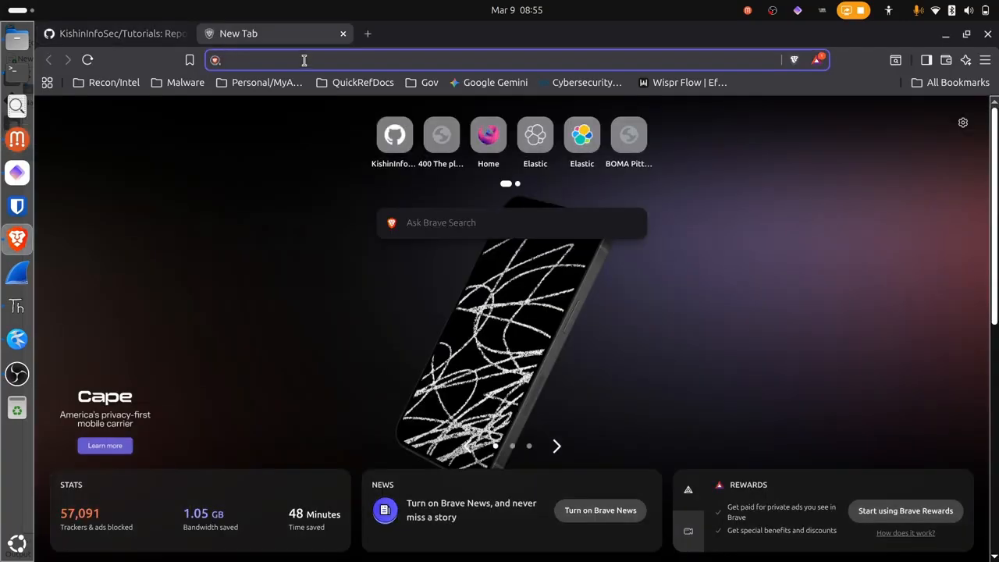
pyautogui.hotkey('ctrl', 'v')
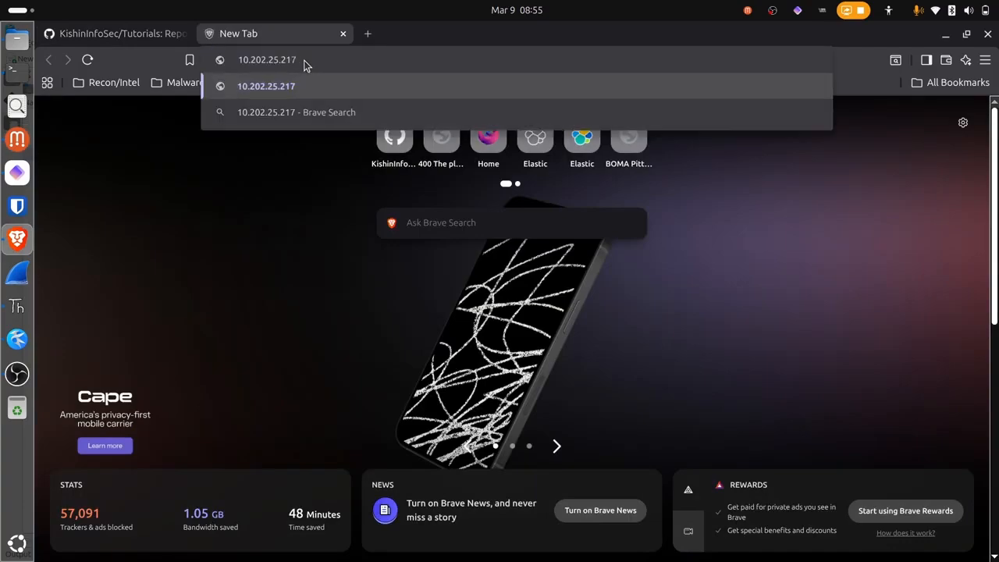
pyautogui.write(':5601')
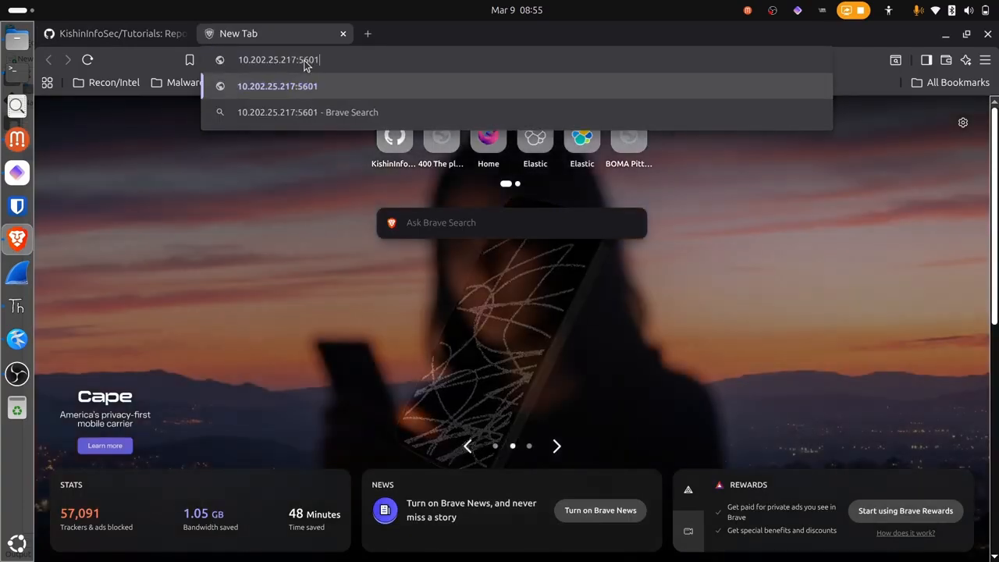
pyautogui.press('Return')
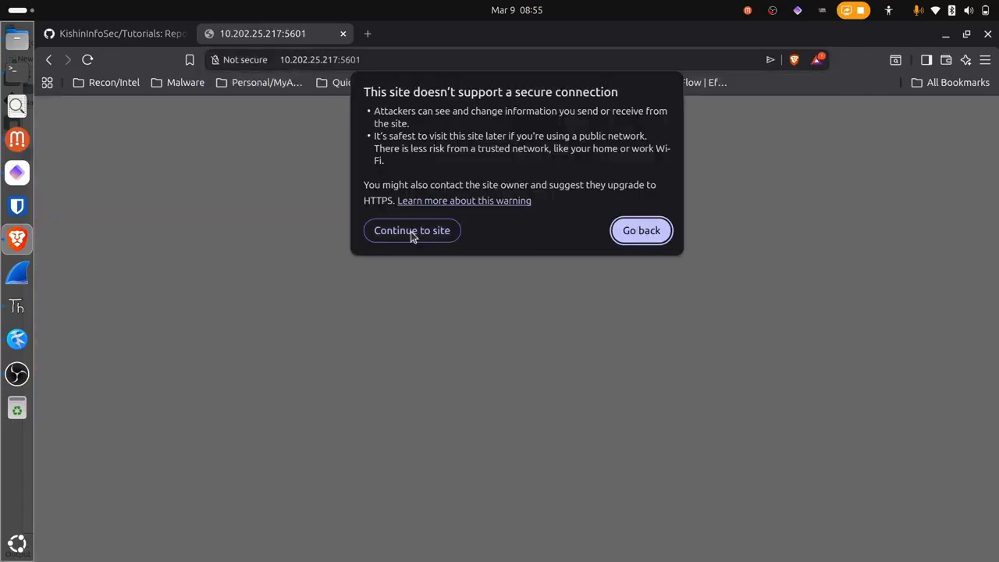
pyautogui.click(410, 231)
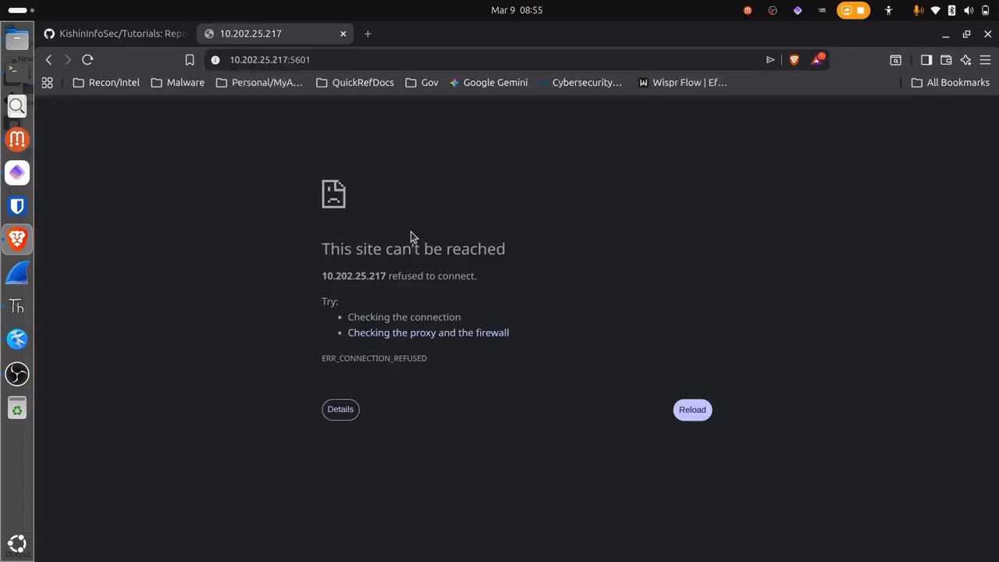
# - Switch to Multipass and return to the elastic-dev instance's shells
pyautogui.click(3, 137)
pyautogui.moveTo(214, 265)
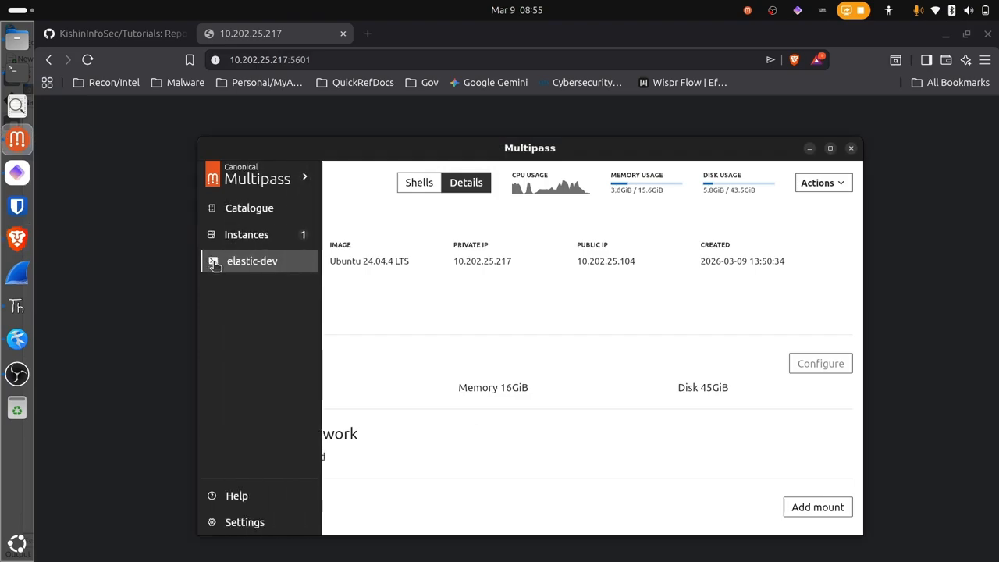
pyautogui.click(416, 183)
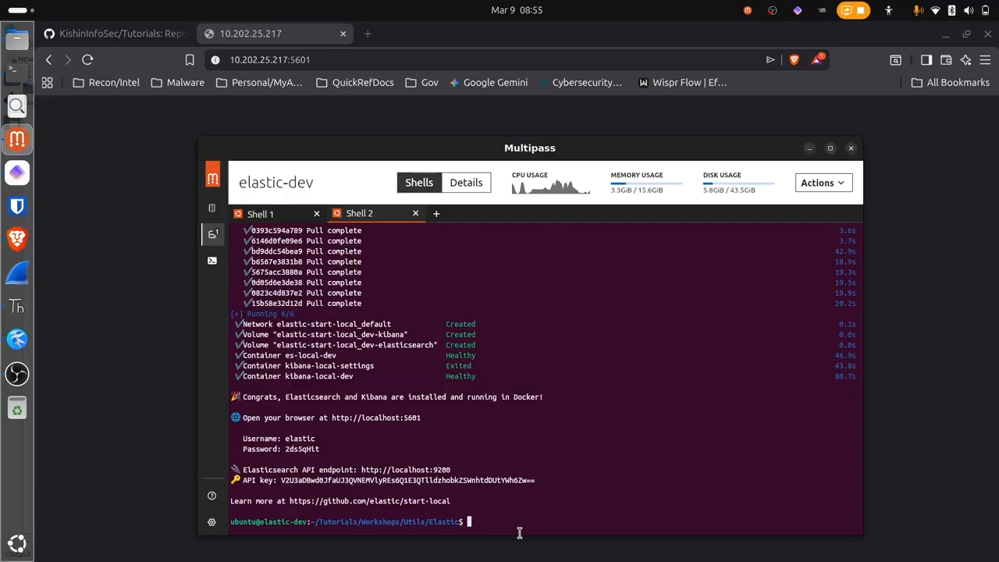
pyautogui.write('sudo reb')
pyautogui.press('BackSpace')
pyautogui.press('BackSpace')
pyautogui.press('BackSpace')
pyautogui.press('BackSpace')
pyautogui.press('BackSpace')
pyautogui.press('BackSpace')
pyautogui.press('BackSpace')
pyautogui.press('BackSpace')
pyautogui.write('./')
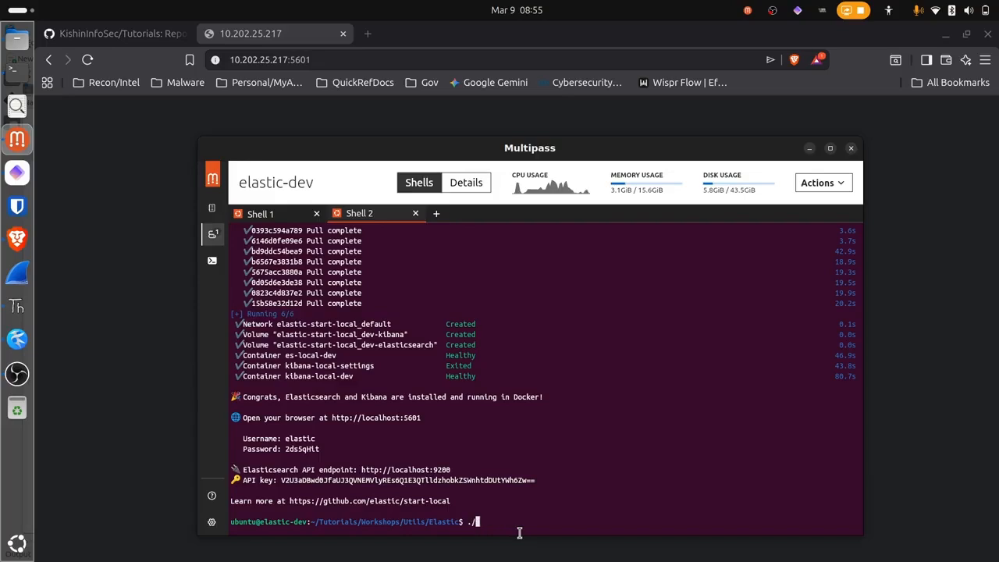
pyautogui.write('stop.sh')
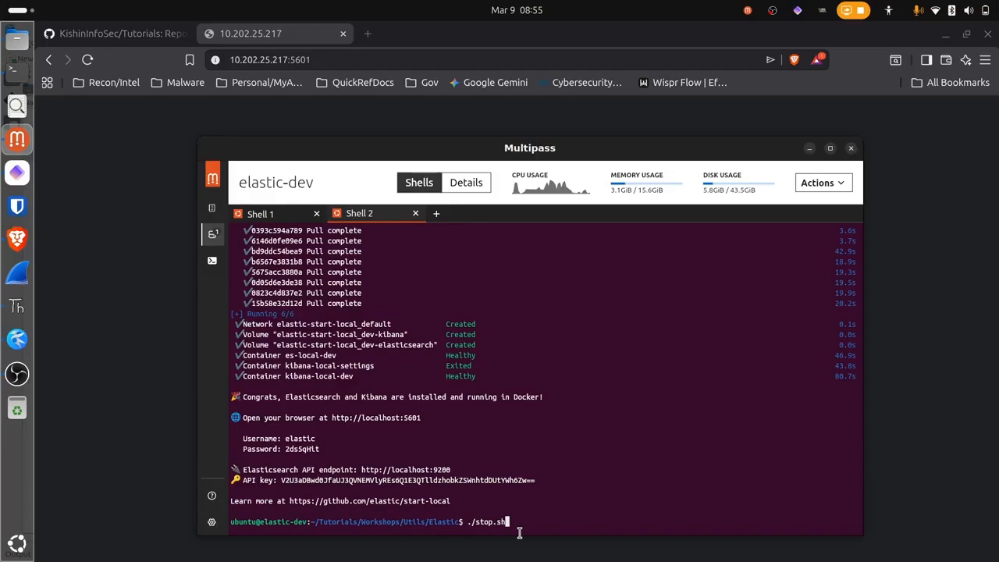
pyautogui.press('BackSpace')
pyautogui.press('BackSpace')
pyautogui.press('BackSpace')
pyautogui.press('BackSpace')
pyautogui.press('BackSpace')
pyautogui.press('BackSpace')
pyautogui.press('BackSpace')
pyautogui.press('BackSpace')
pyautogui.press('BackSpace')
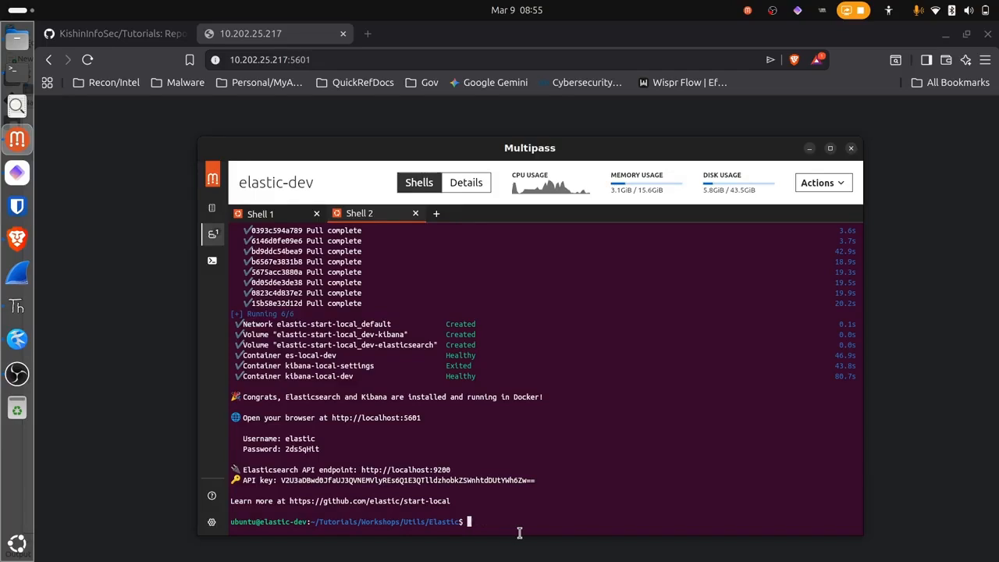
# - Change into the elastic-start-local directory and list its contents
pyautogui.write('e')
pyautogui.press('BackSpace')
pyautogui.write('cd e')
pyautogui.press('Tab')
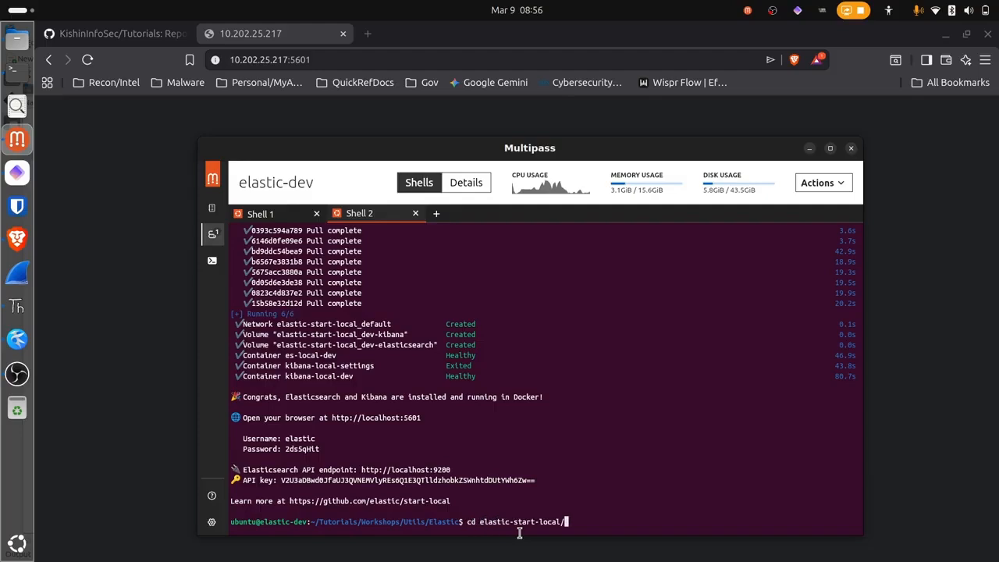
pyautogui.press('Return')
pyautogui.write('ls')
pyautogui.press('Return')
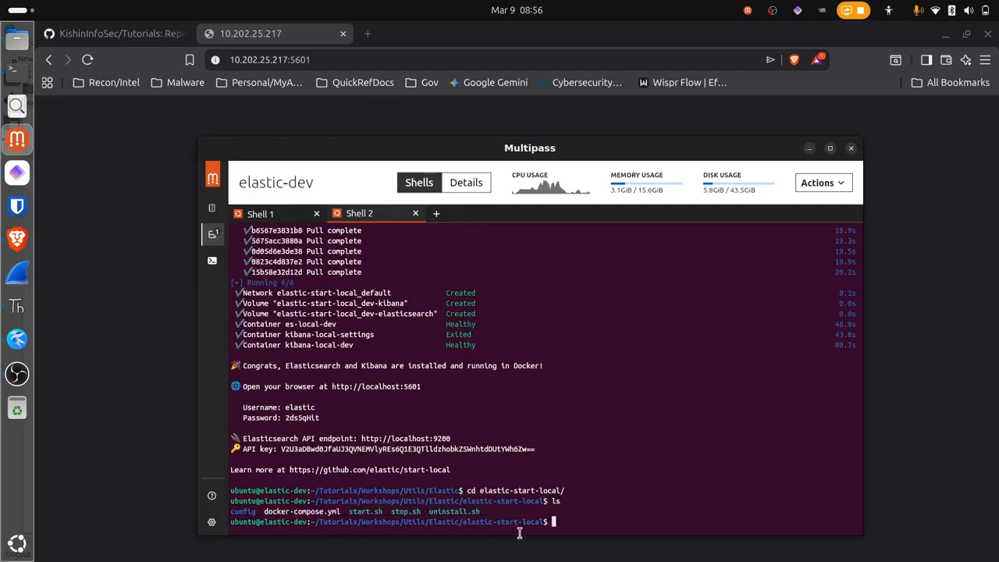
# - Run ./stop.sh to stop the Elastic containers, repeating the command with sudo
pyautogui.write('./stop.sh')
pyautogui.press('Return')
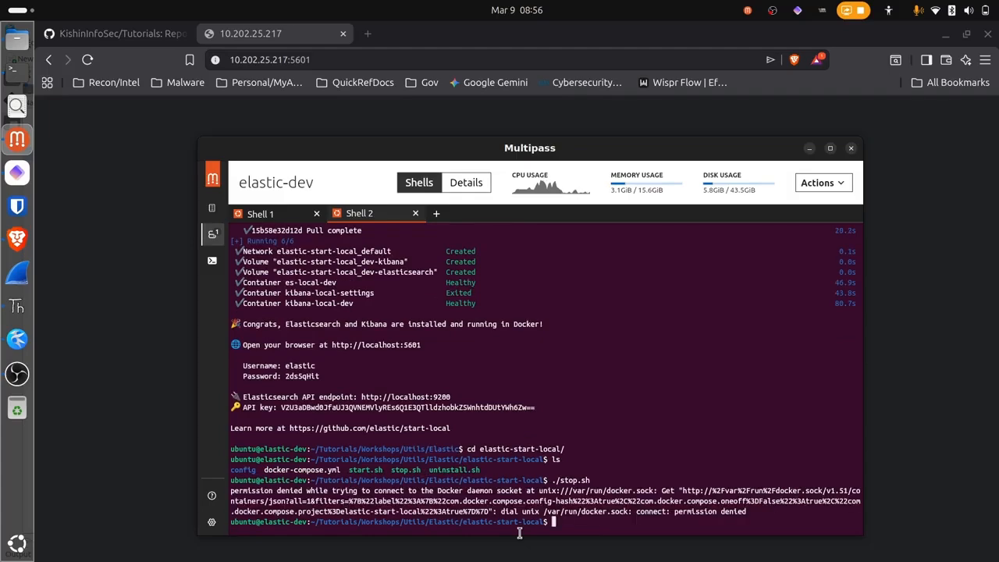
pyautogui.write('sudo !!')
pyautogui.press('Return')
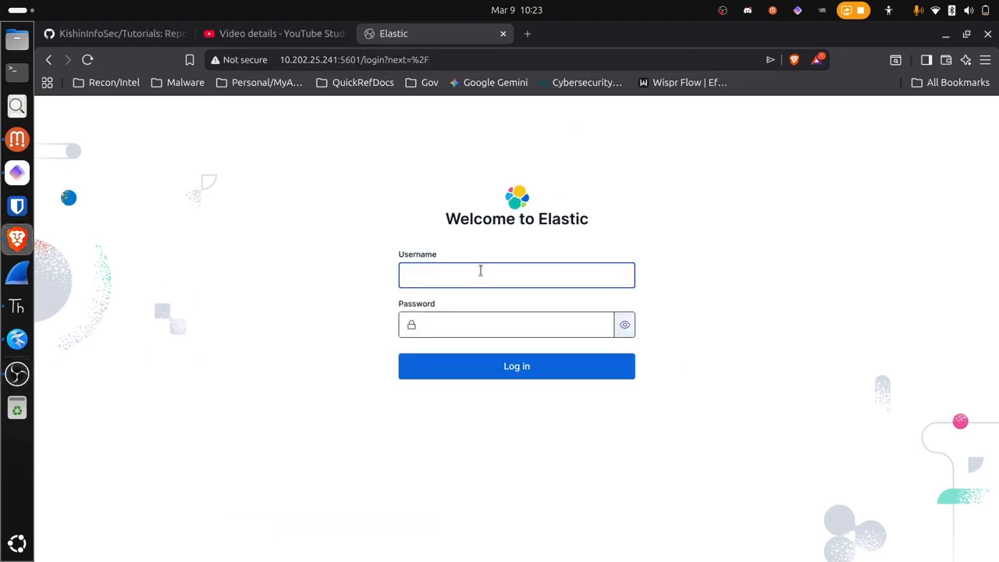
# - Log in to Elastic with the username elastic and the account password, declining to save the password in the browser
pyautogui.write('elastic')
pyautogui.click(481, 326)
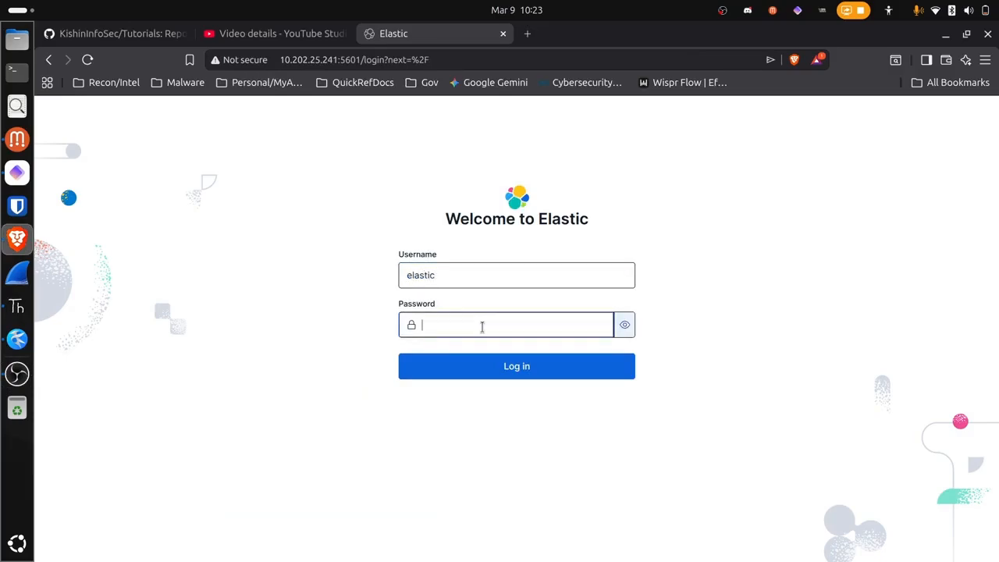
pyautogui.hotkey('ctrl', 'v')
pyautogui.press('Return')
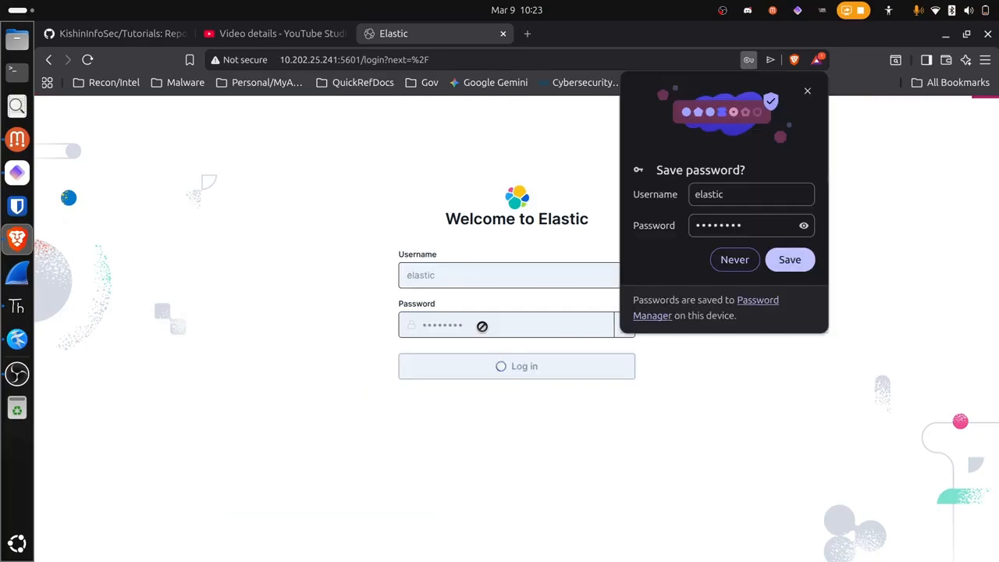
pyautogui.click(719, 251)
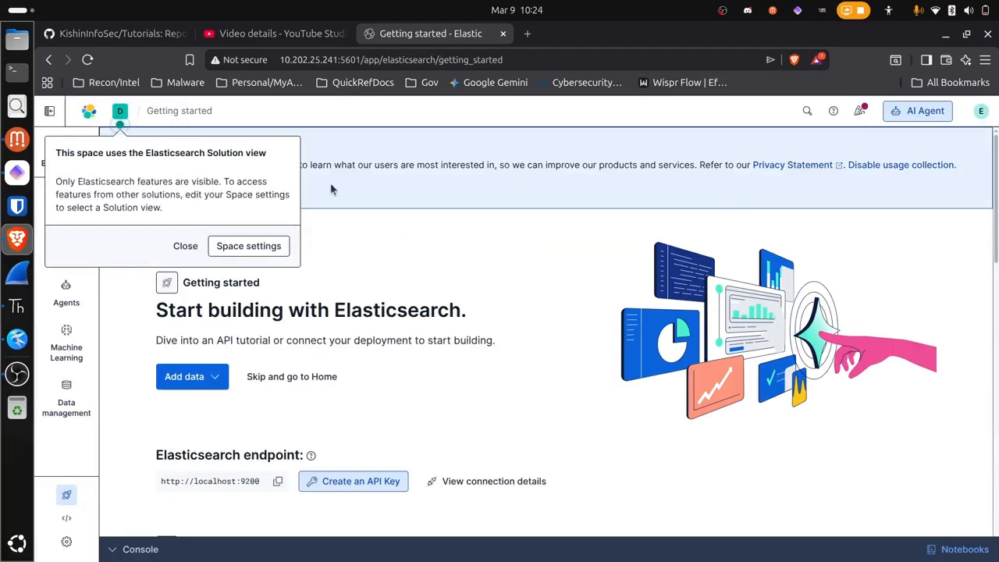
# - Dismiss the Elasticsearch Solution view notice and open the management page for Kibana spaces
pyautogui.click(185, 245)
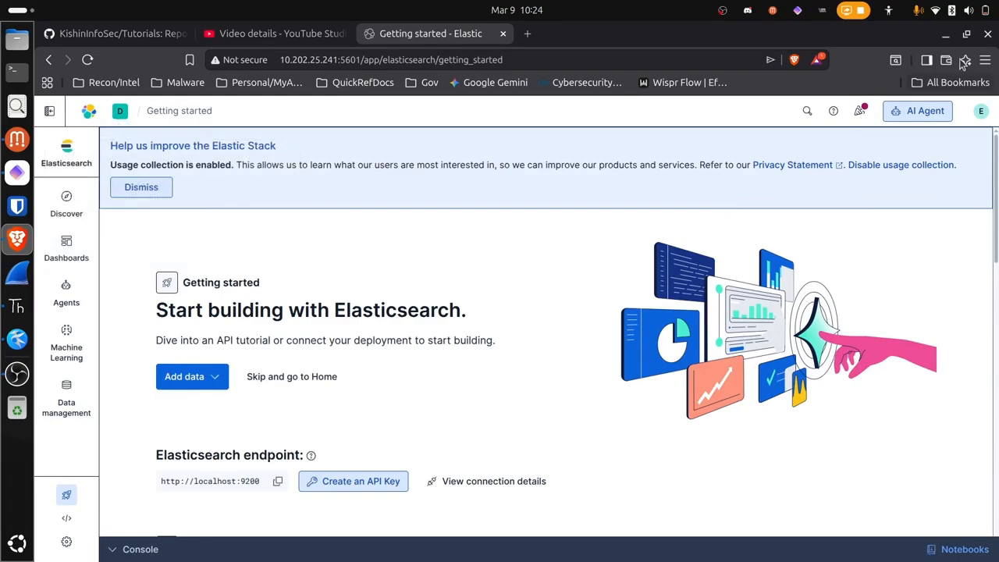
pyautogui.click(120, 111)
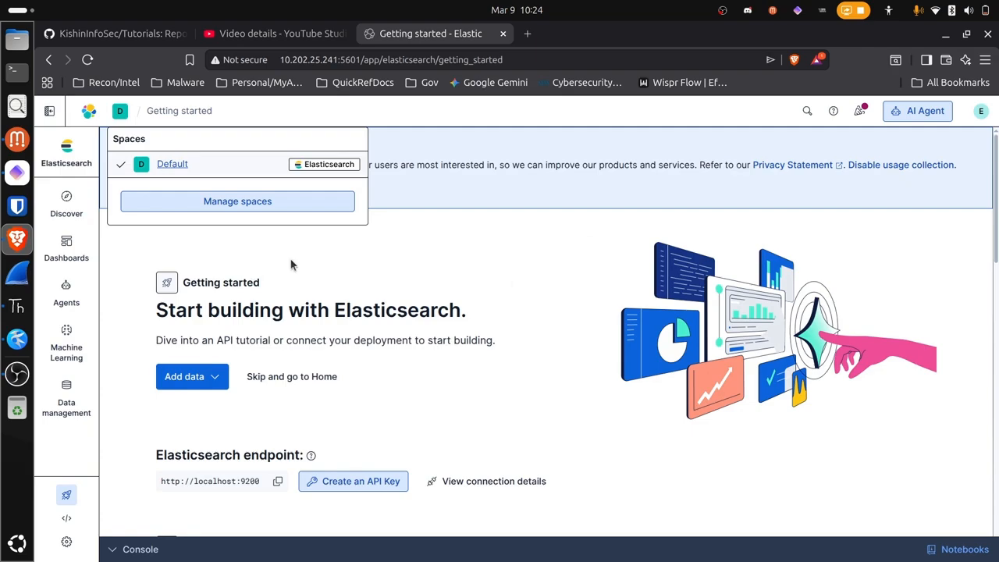
pyautogui.click(244, 202)
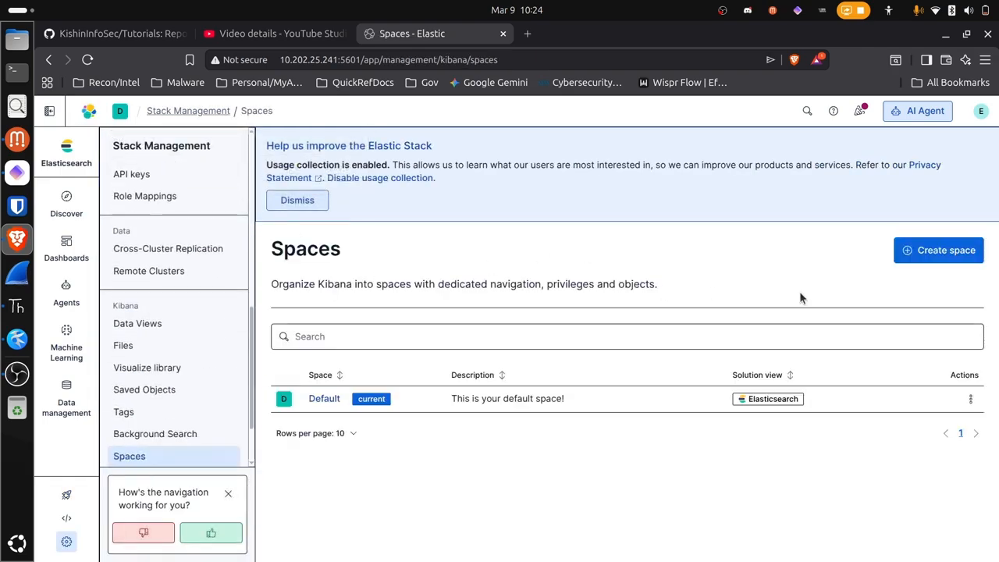
# - Create a space named Kishinlabs with the Security solution view, keeping the default avatar
pyautogui.click(902, 250)
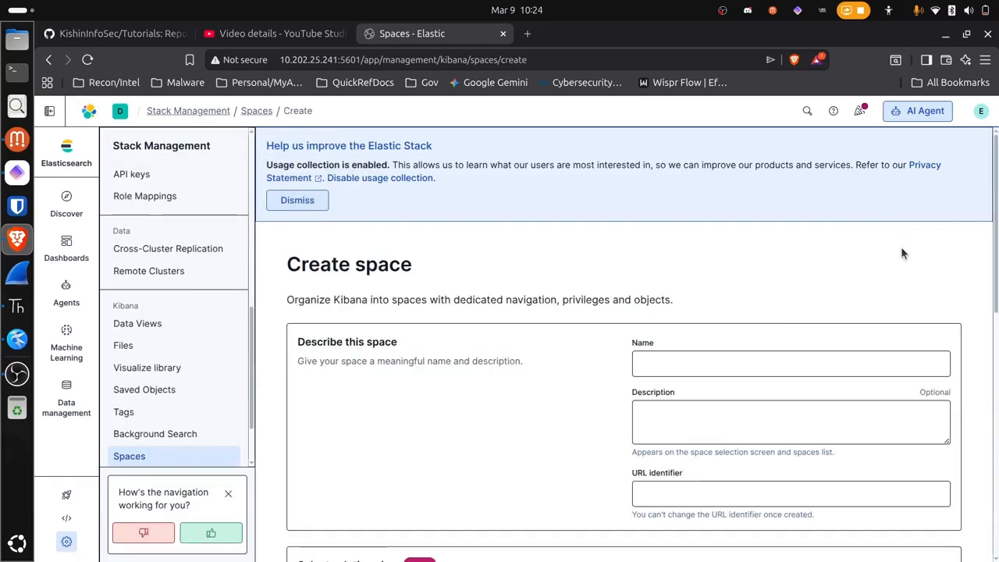
pyautogui.scroll(-3, 625, 344)
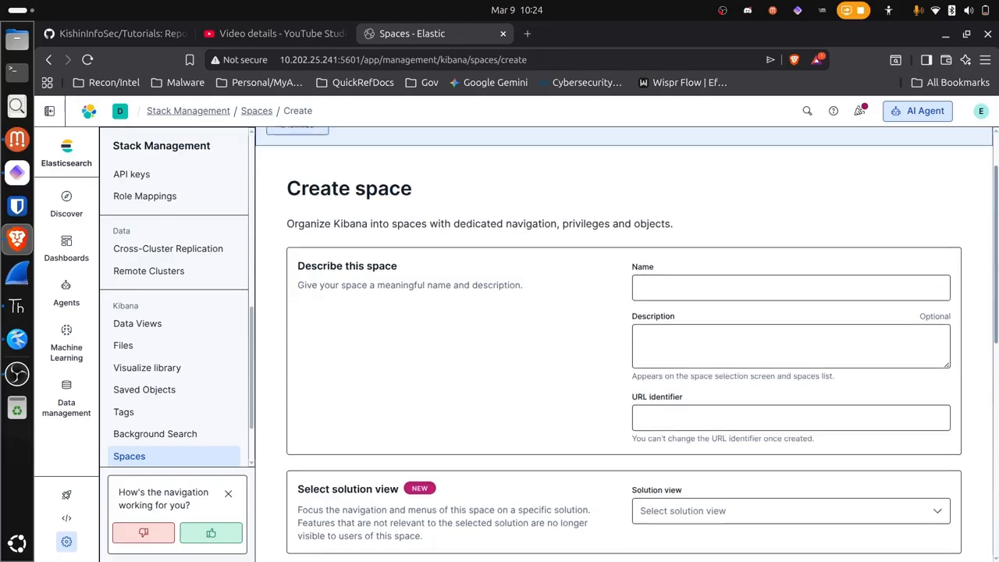
pyautogui.click(722, 245)
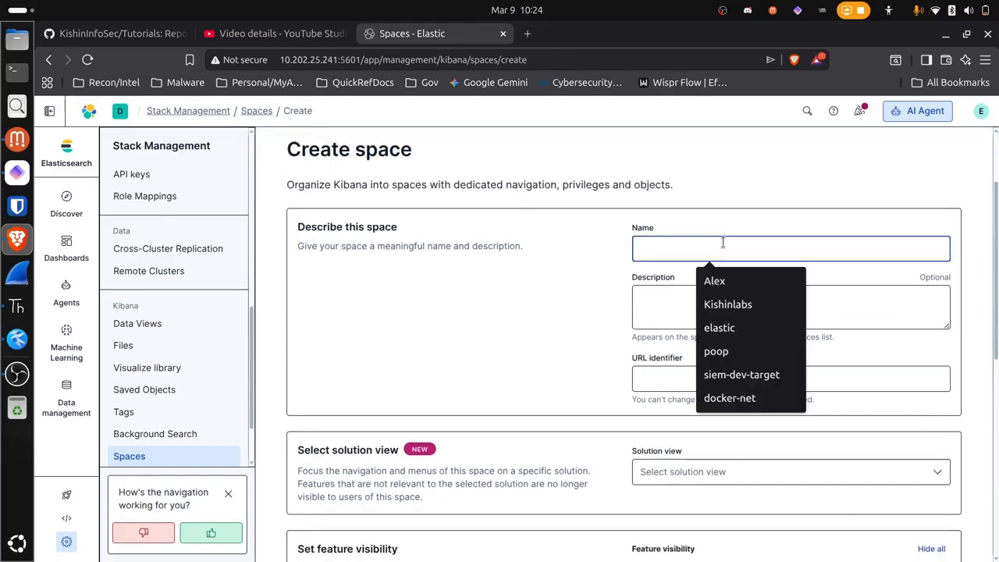
pyautogui.click(721, 305)
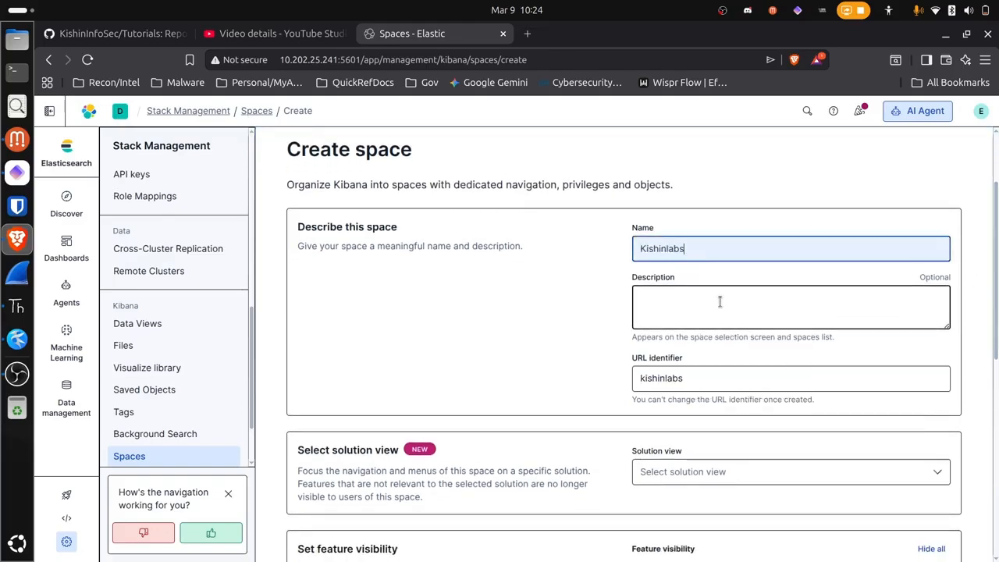
pyautogui.scroll(-3, 934, 244)
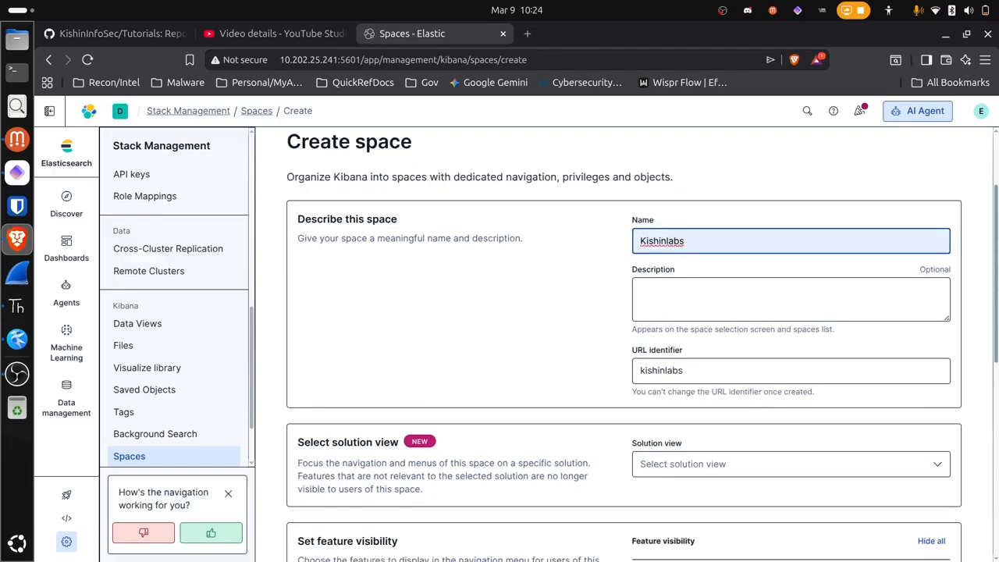
pyautogui.click(935, 244)
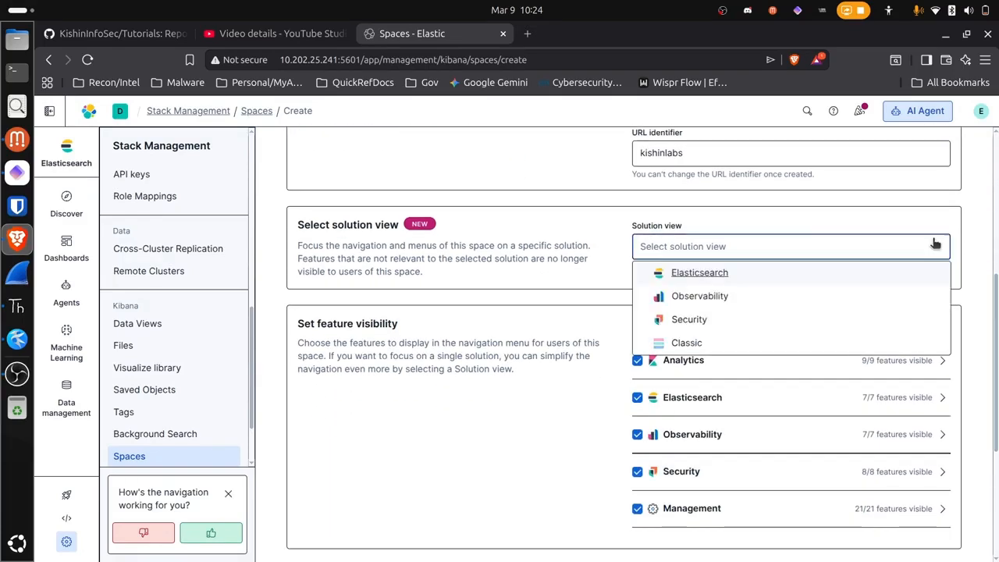
pyautogui.click(684, 319)
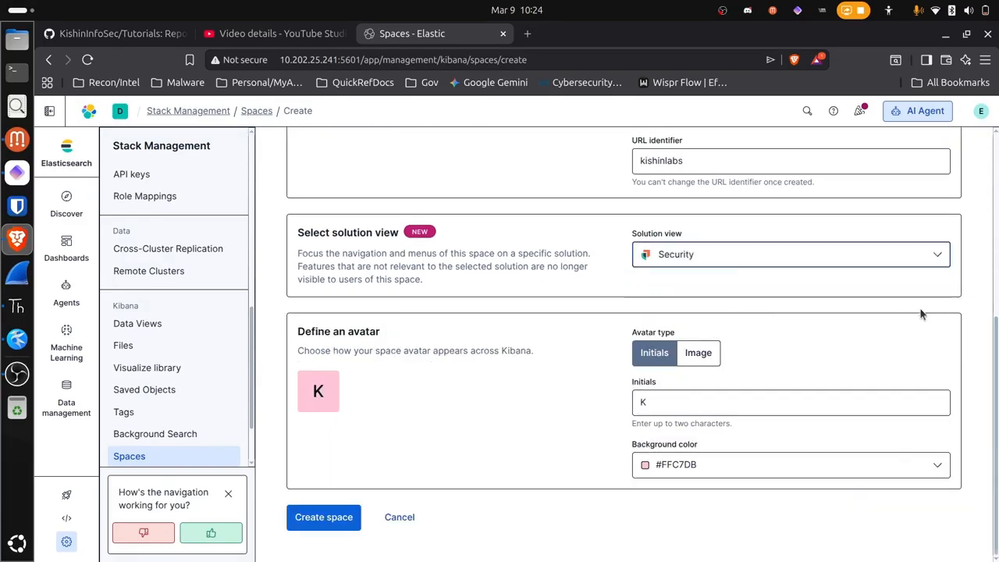
pyautogui.click(322, 518)
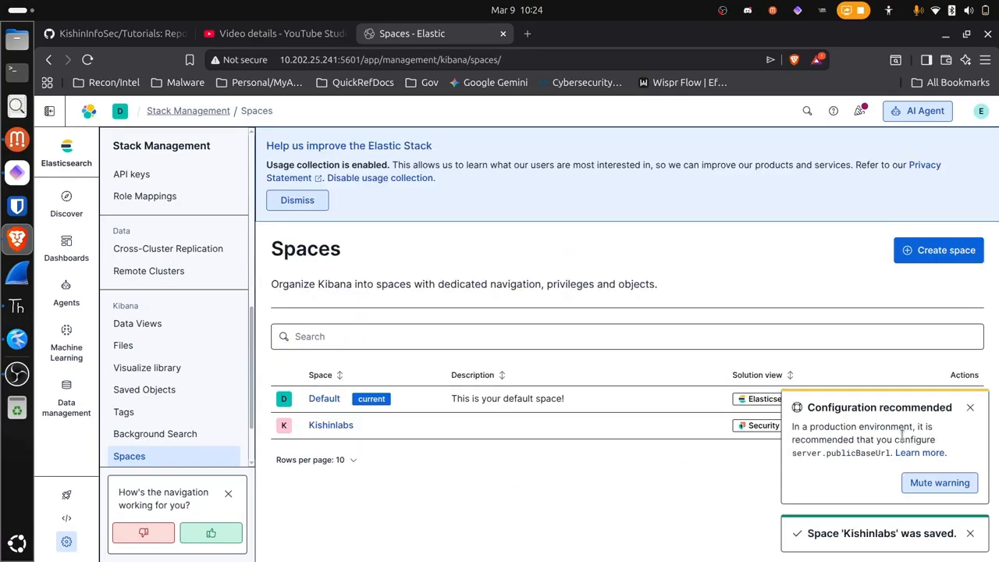
# - Dismiss the configuration recommendation and switch to the Kishinlabs space
pyautogui.click(970, 407)
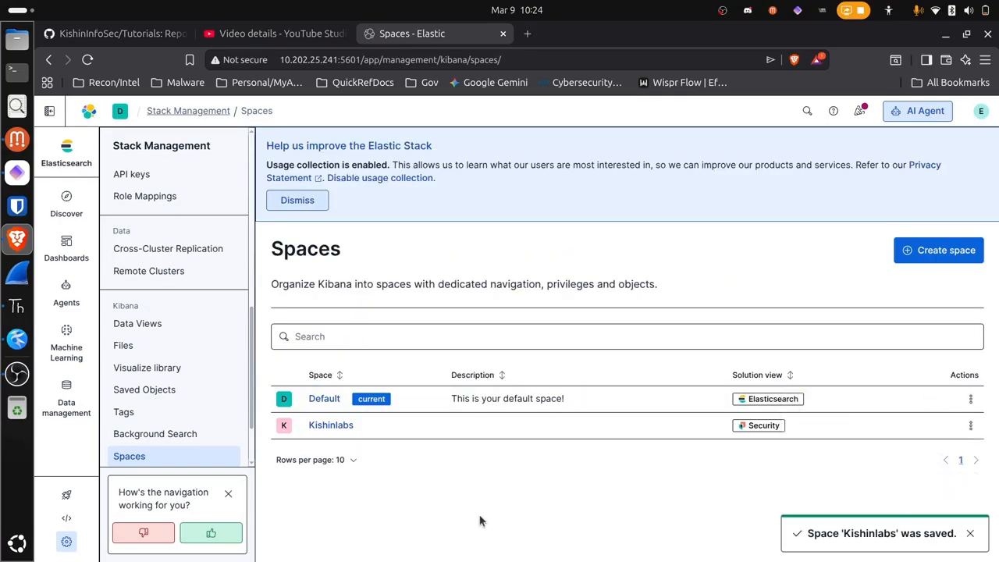
pyautogui.click(323, 426)
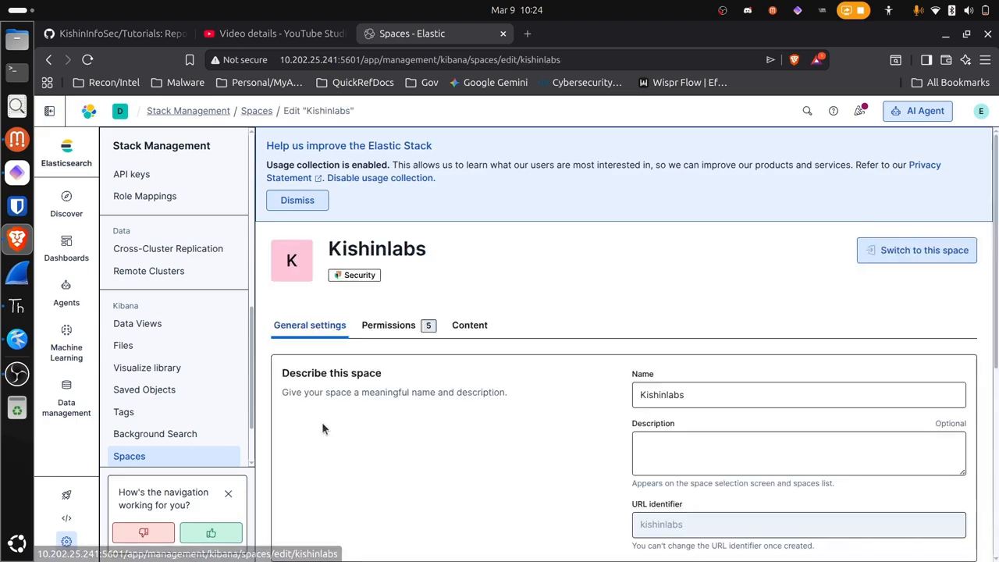
pyautogui.click(926, 248)
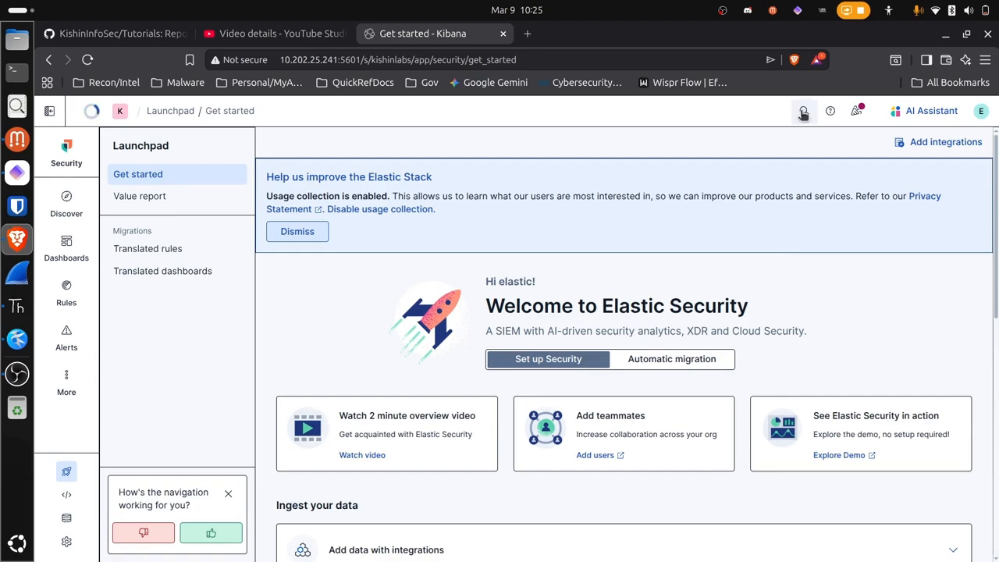
# - Find Fleet by searching for "fleet", open its Agents page and dismiss the auto-upgrade agents tip
pyautogui.click(803, 113)
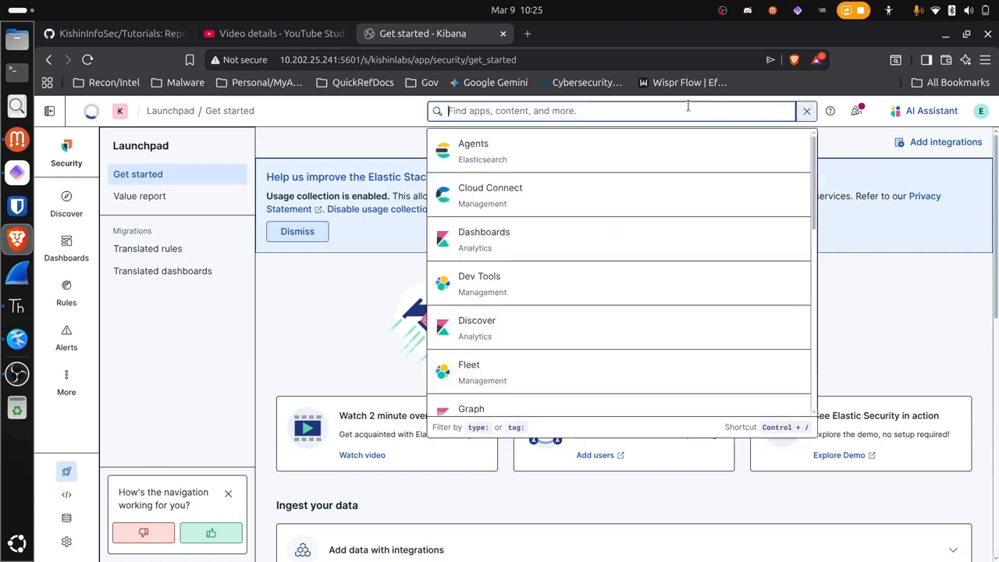
pyautogui.write('f')
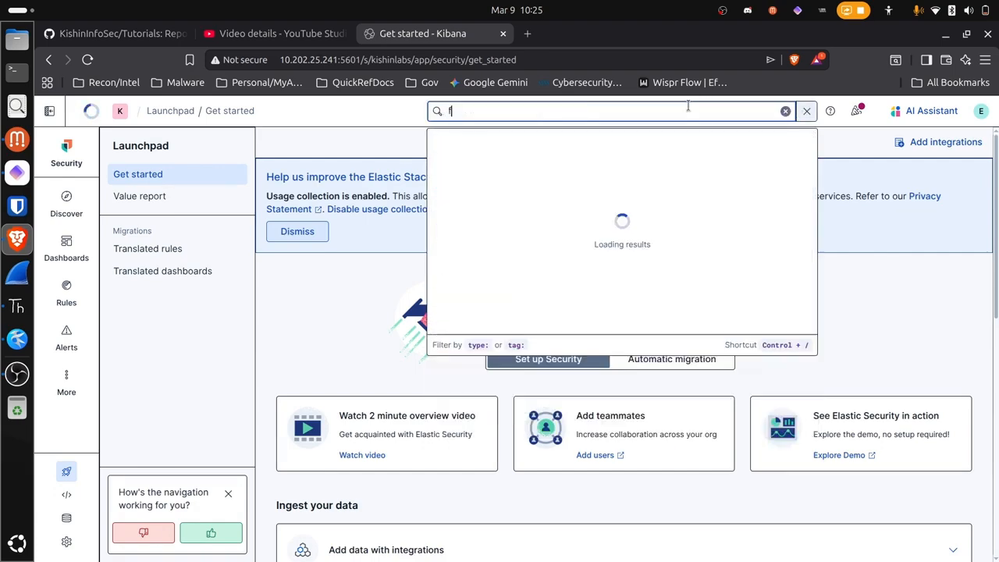
pyautogui.write('leet')
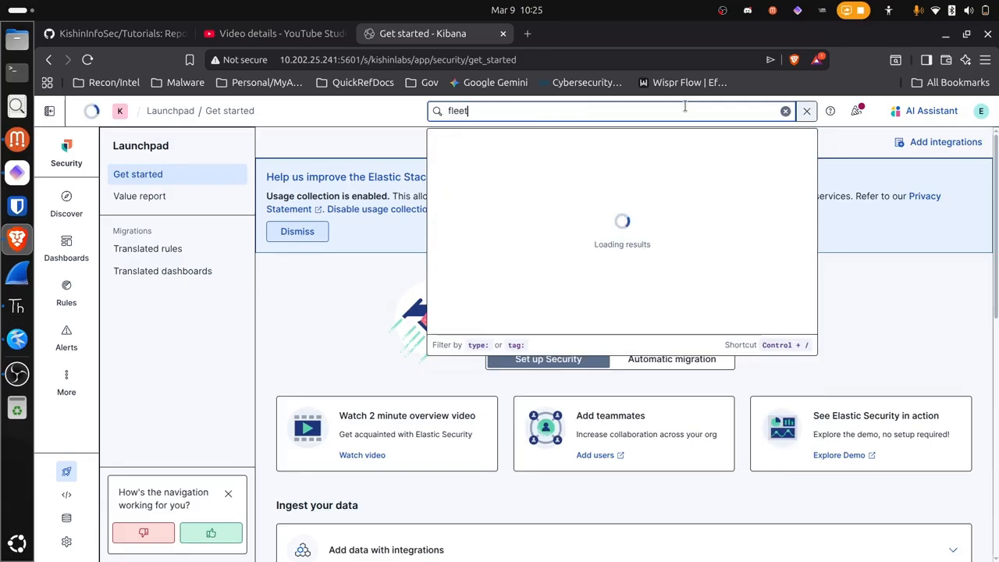
pyautogui.click(493, 149)
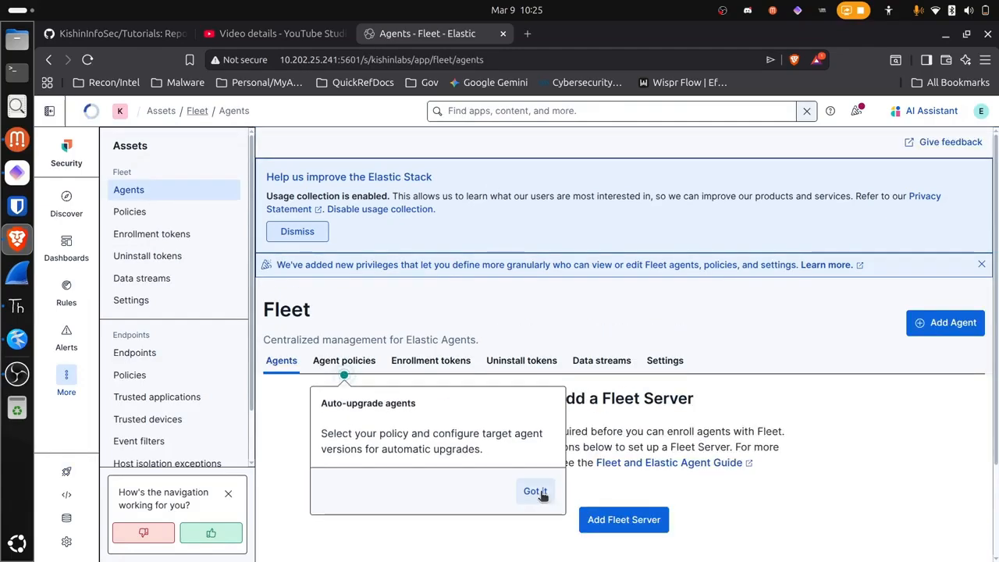
pyautogui.click(539, 492)
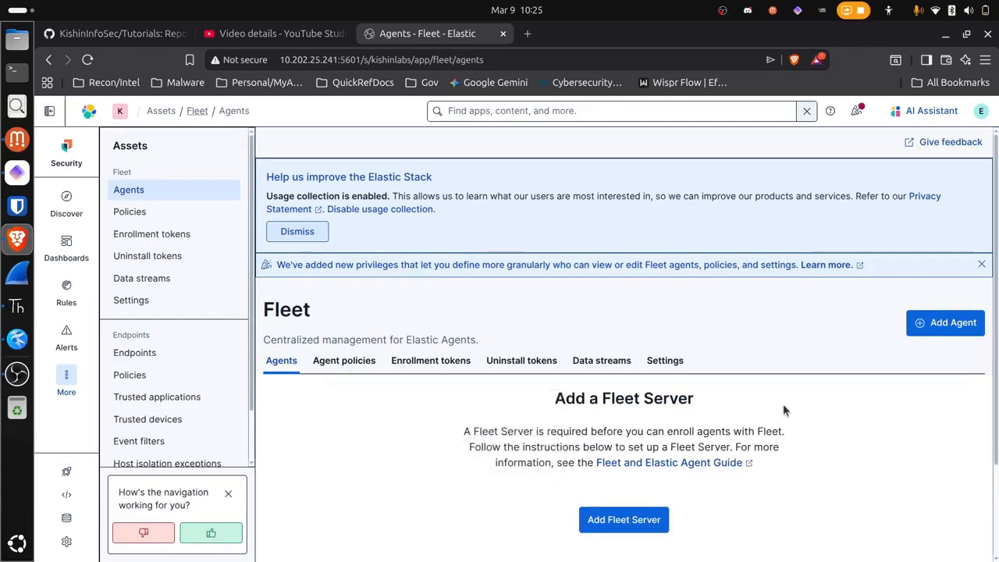
pyautogui.click(612, 520)
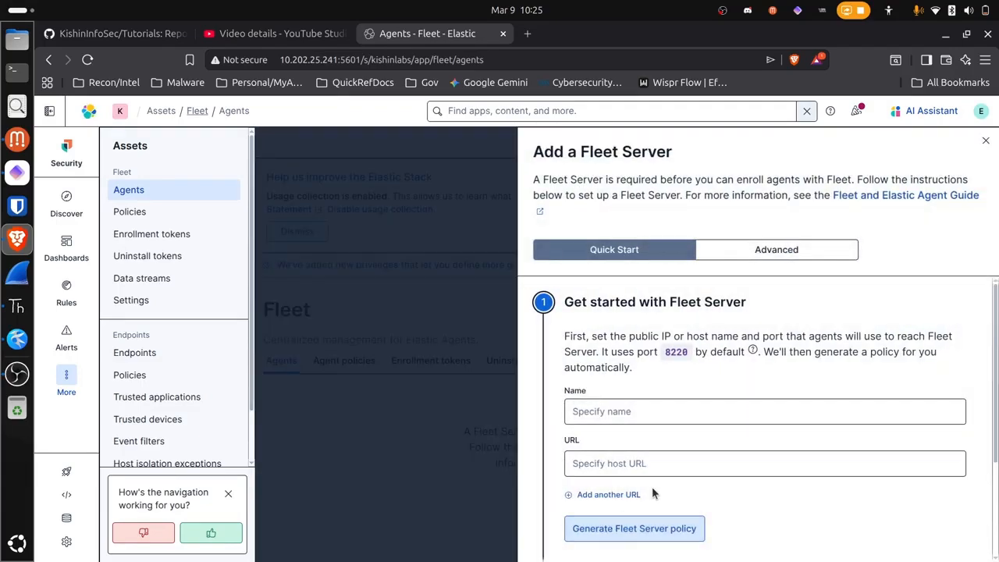
pyautogui.click(652, 411)
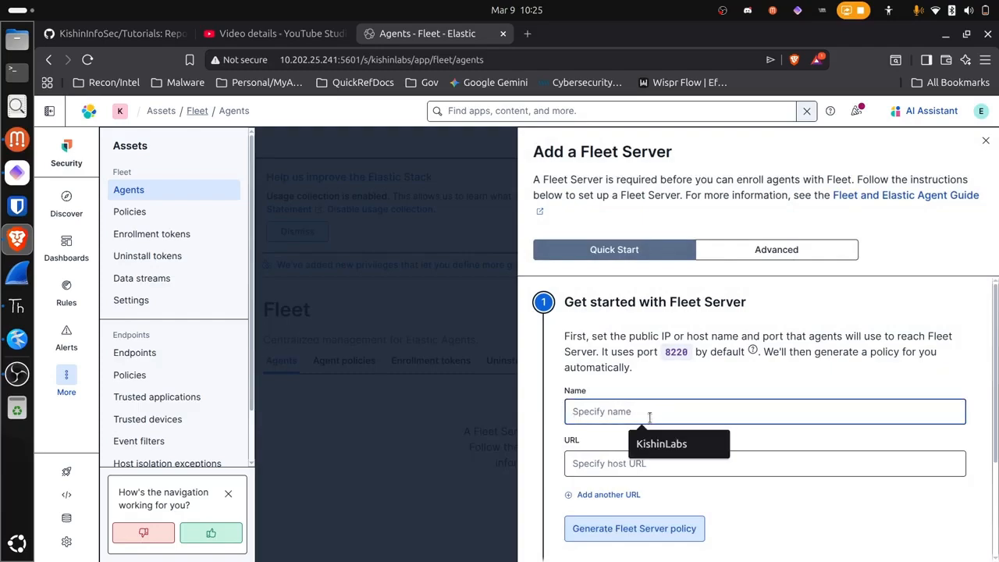
pyautogui.click(646, 440)
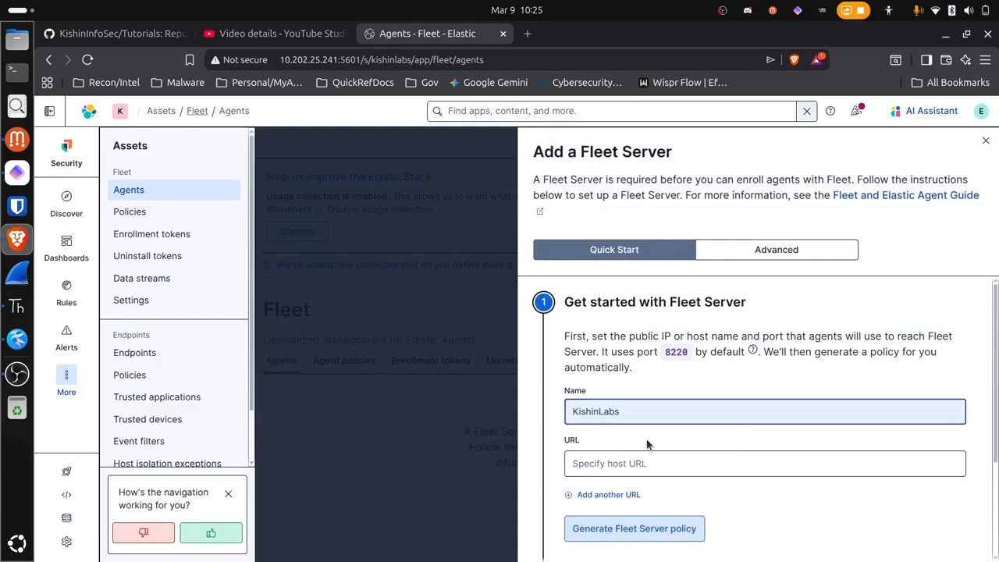
pyautogui.click(644, 462)
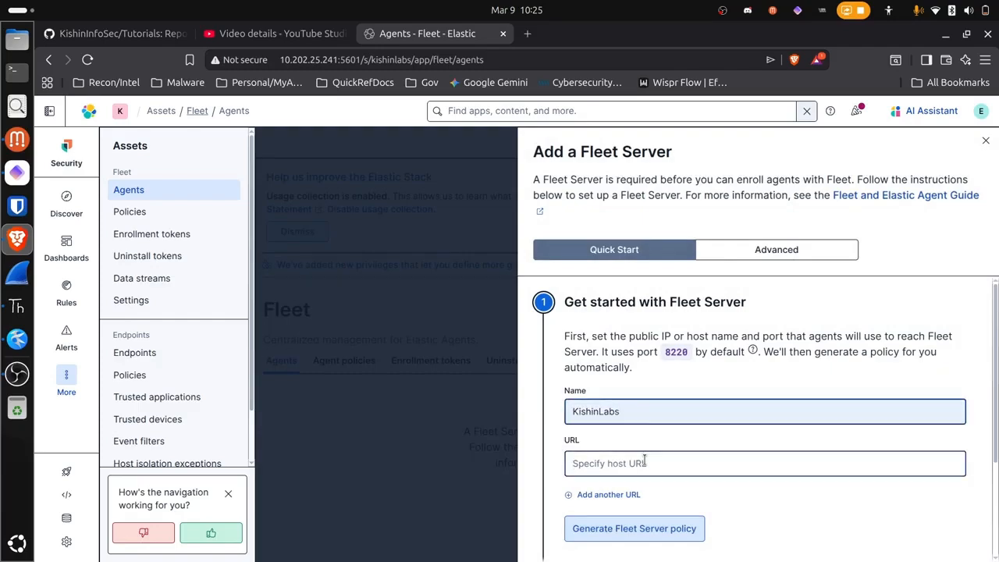
pyautogui.write('https://10.202')
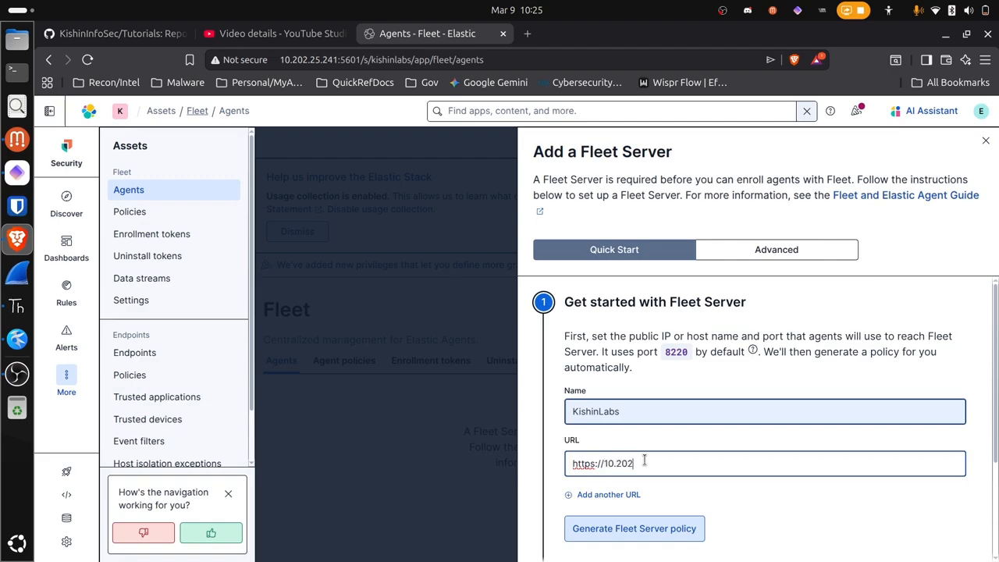
pyautogui.write('.25.241')
pyautogui.click(645, 537)
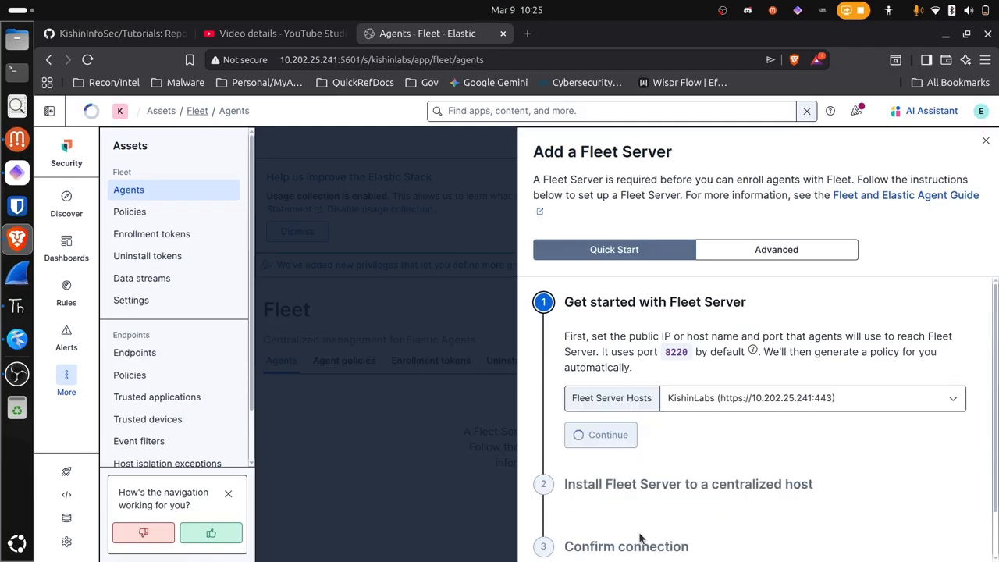
# - Choose Linux x86_64 as the Fleet Server install platform and copy its installation commands
pyautogui.scroll(-1, 995, 355)
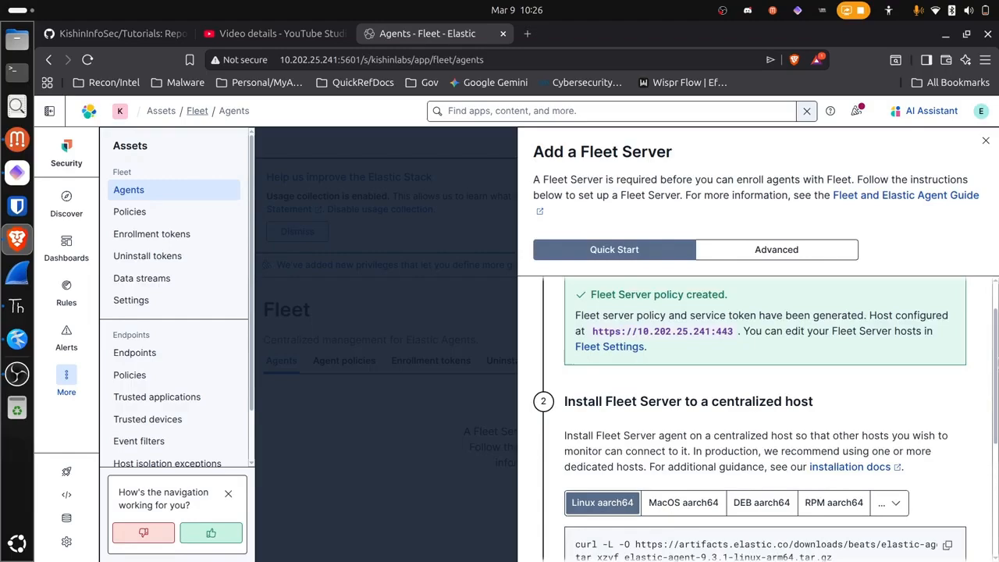
pyautogui.scroll(-3, 995, 367)
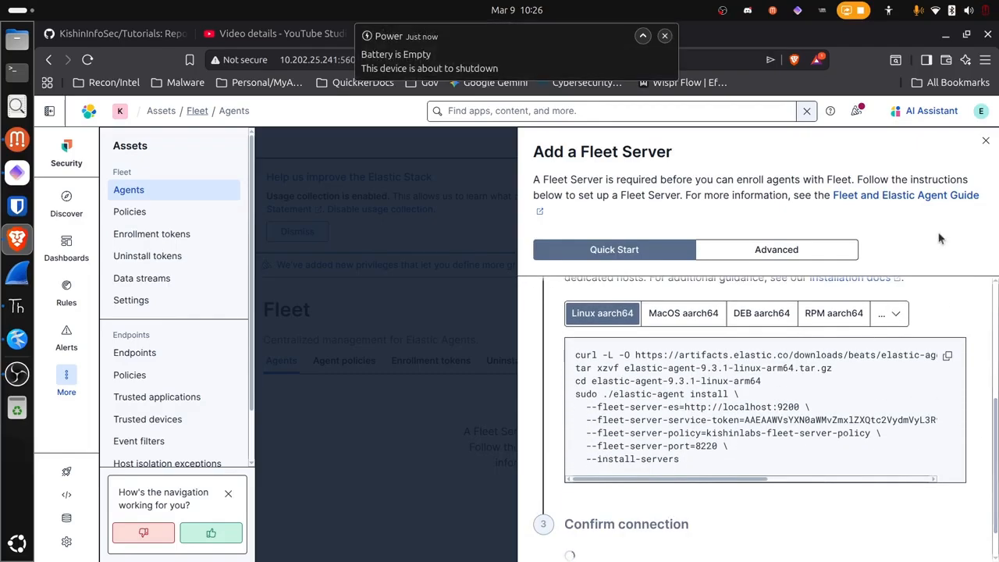
pyautogui.click(896, 313)
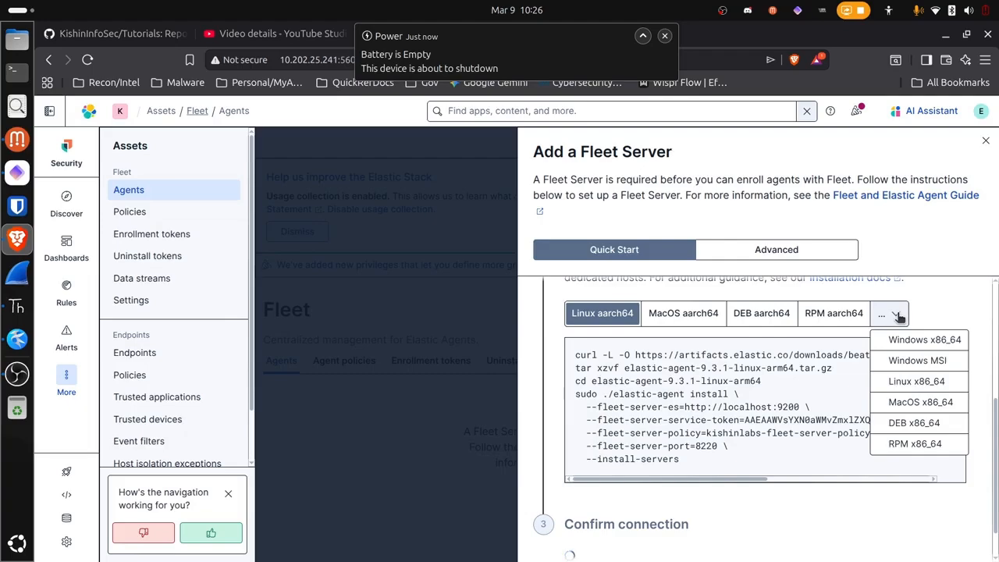
pyautogui.click(917, 382)
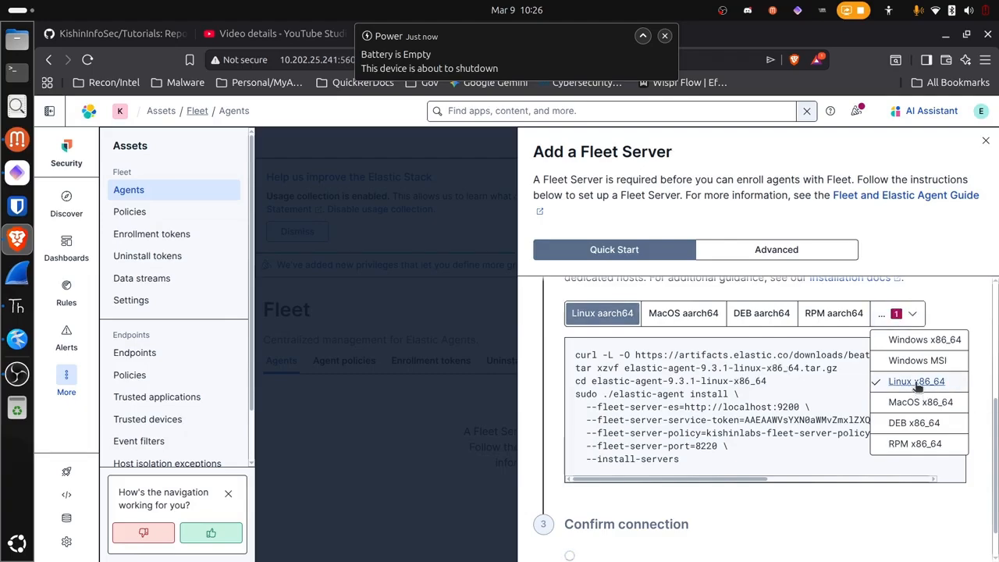
pyautogui.click(944, 289)
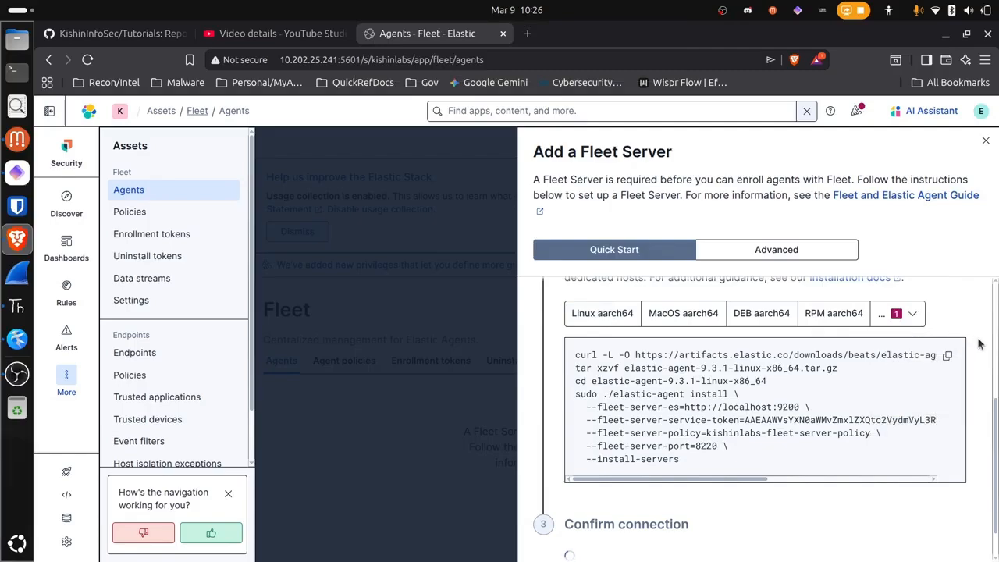
pyautogui.click(947, 358)
# - Switch to the elastic-dev shell in Multipass and change to the home directory
pyautogui.click(14, 142)
pyautogui.click(323, 112)
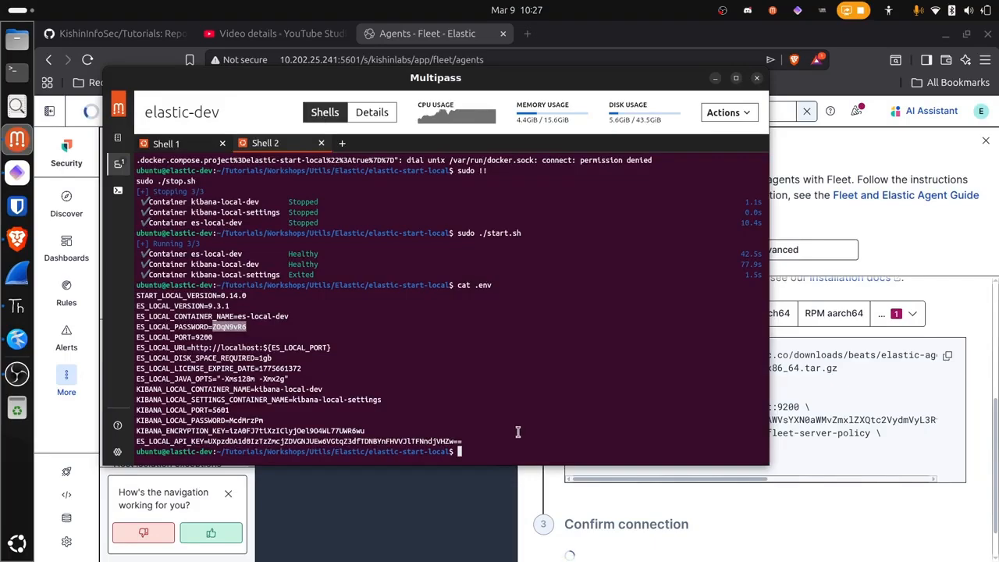
pyautogui.write('cd')
pyautogui.press('Return')
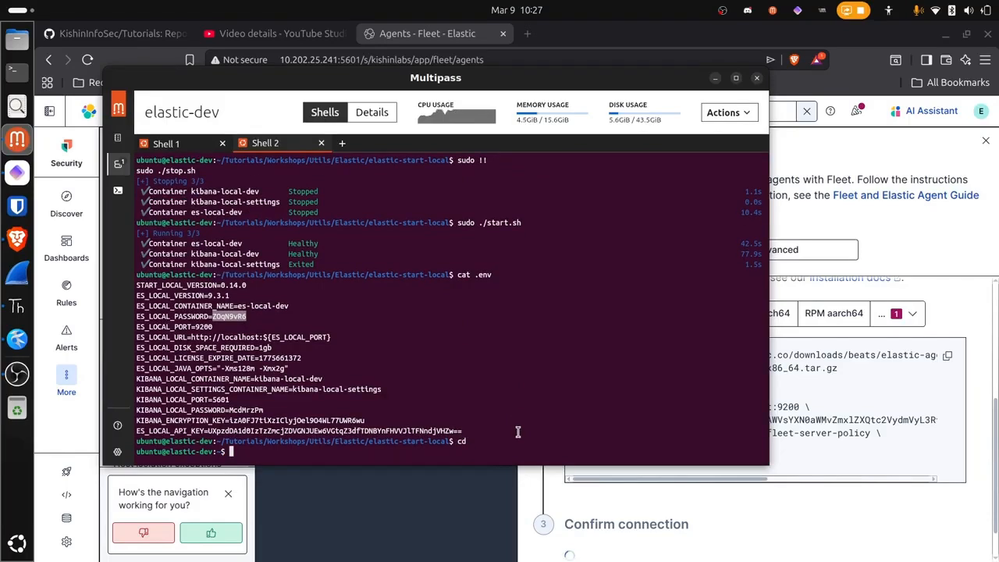
# - Run the copied Fleet Server install commands, including the service token, prefixed with sudo, and agree to install Elastic Agent as a service
pyautogui.write('sudo v')
pyautogui.press('BackSpace')
pyautogui.hotkey('ctrl', 'shift', 'v')
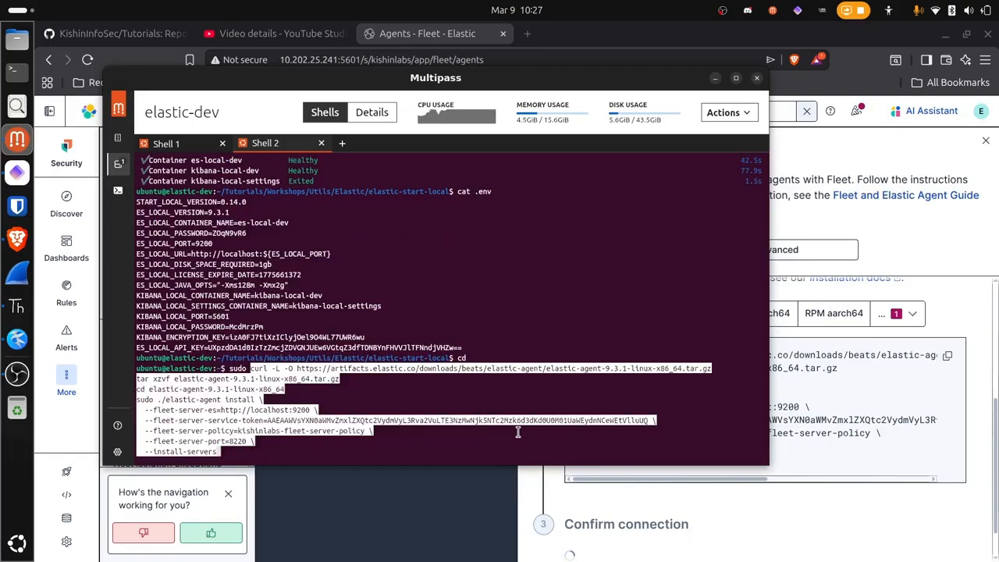
pyautogui.press('Return')
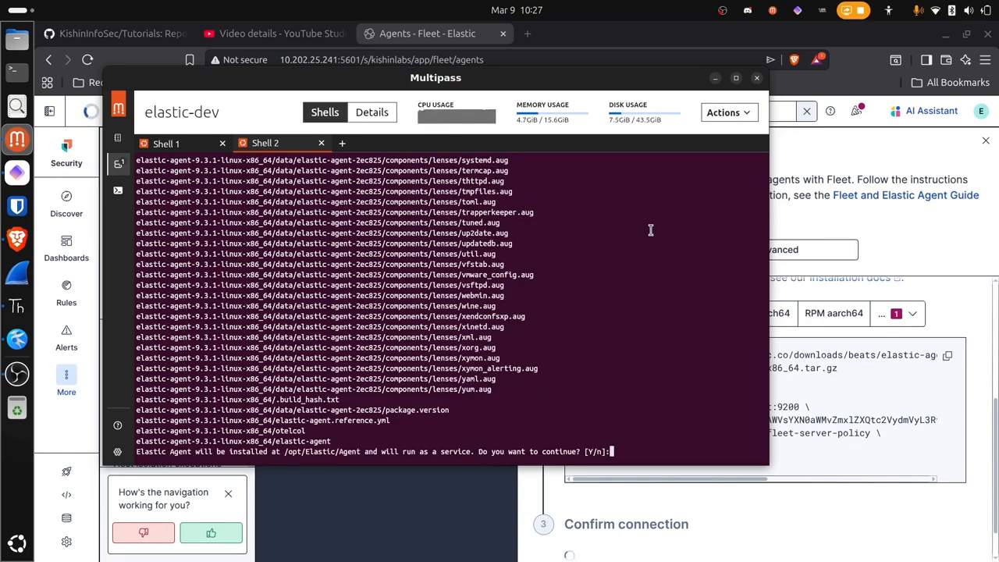
pyautogui.write('y')
pyautogui.press('Return')
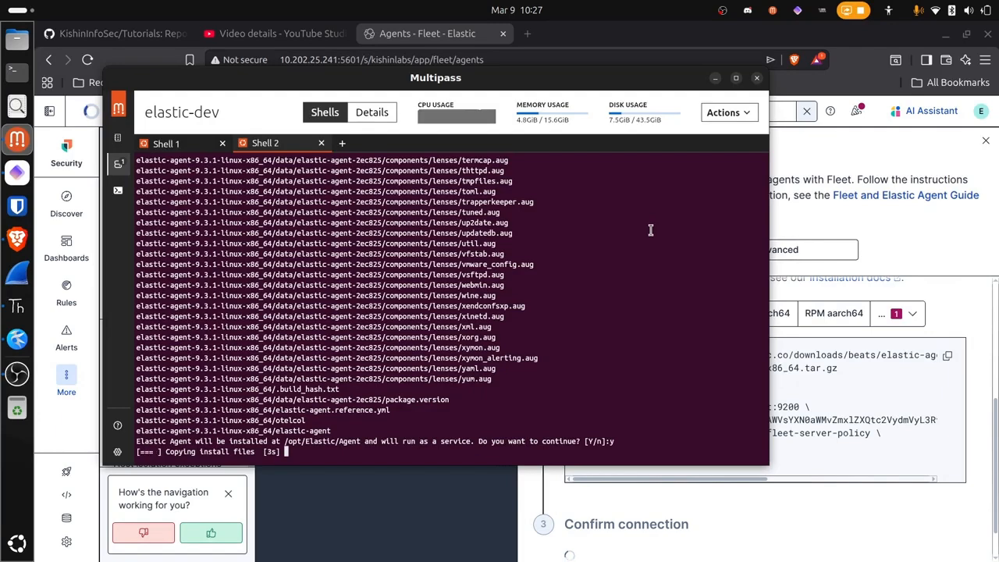
# - Return to the Fleet page in the browser, continue to enrolling an Elastic Agent once the server connects, and dismiss the Download CSV file tip
pyautogui.click(846, 228)
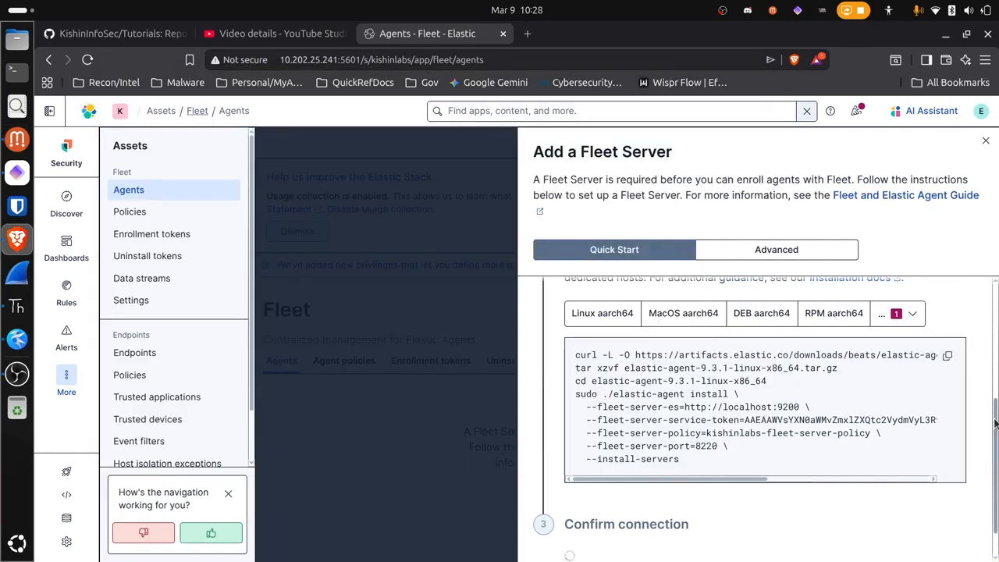
pyautogui.scroll(-1, 994, 424)
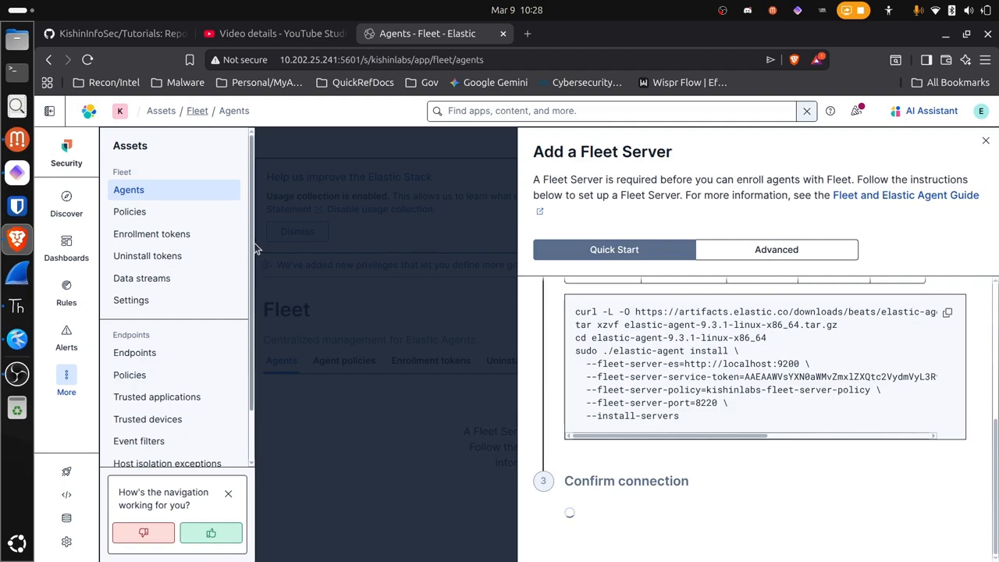
pyautogui.moveTo(254, 248); pyautogui.dragTo(254, 321)
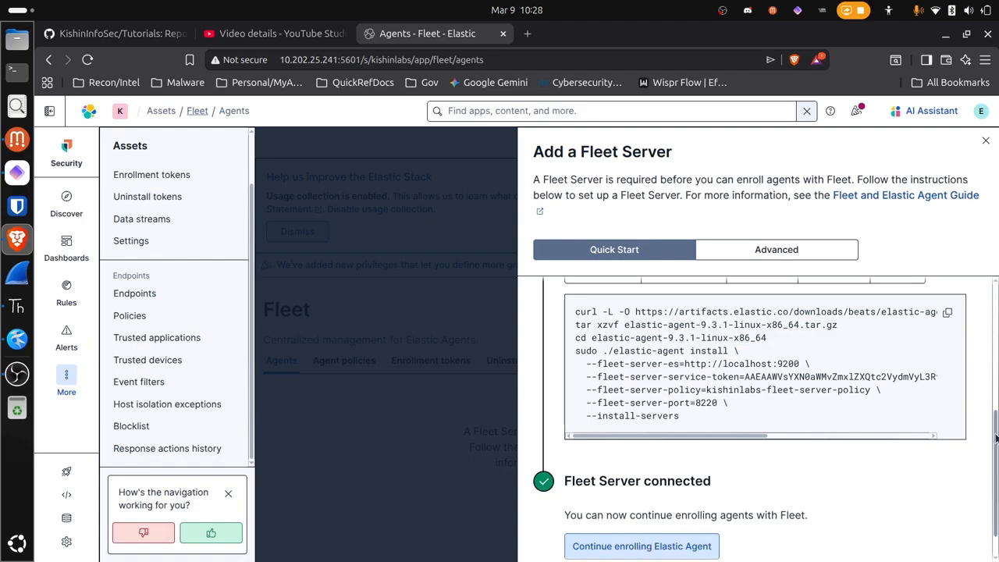
pyautogui.scroll(-1, 996, 439)
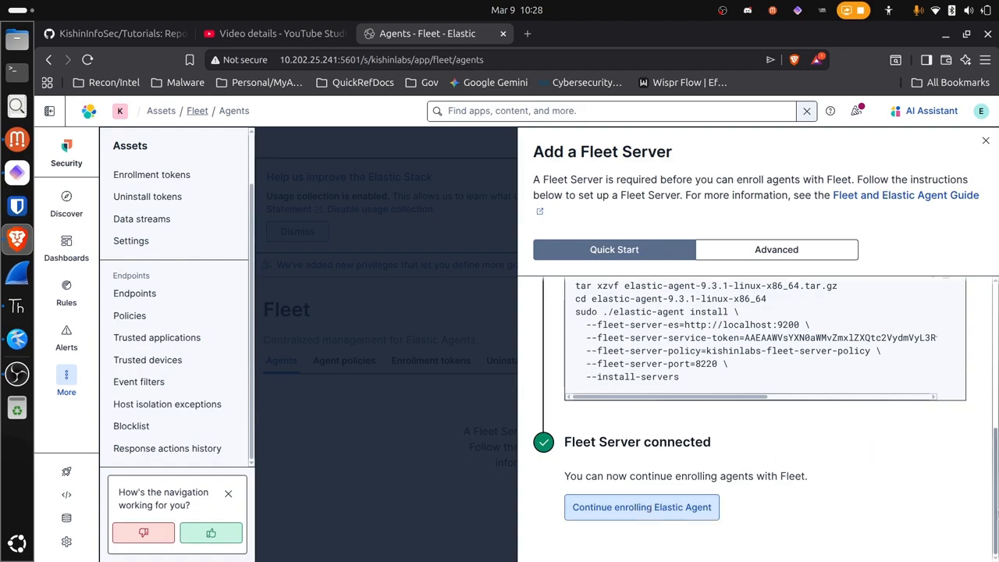
pyautogui.click(679, 509)
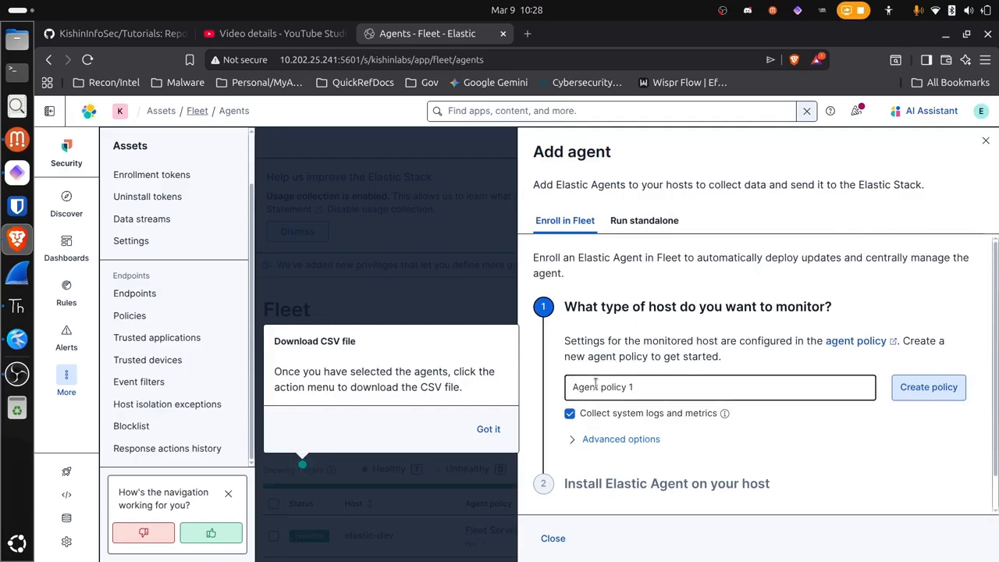
pyautogui.click(492, 430)
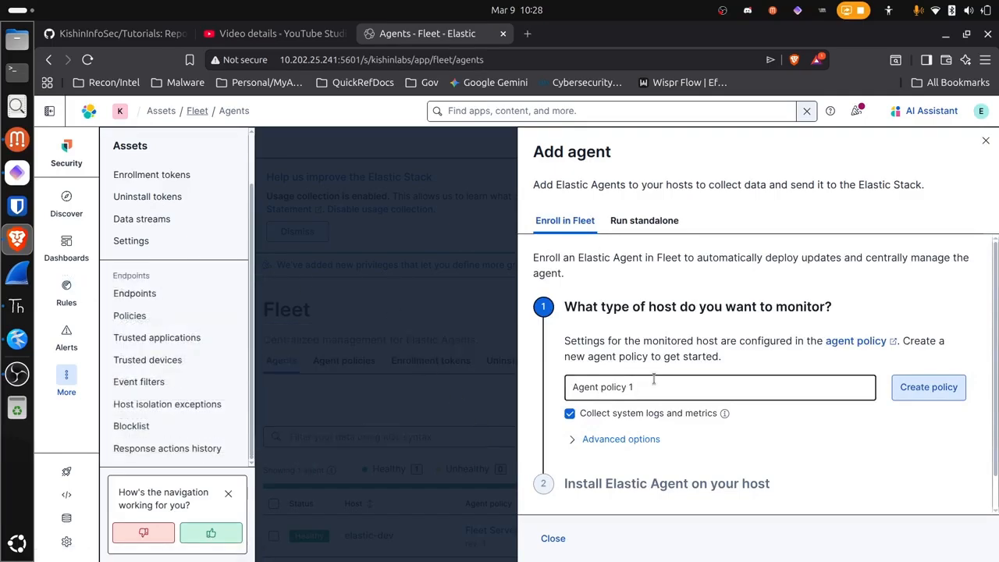
pyautogui.click(575, 439)
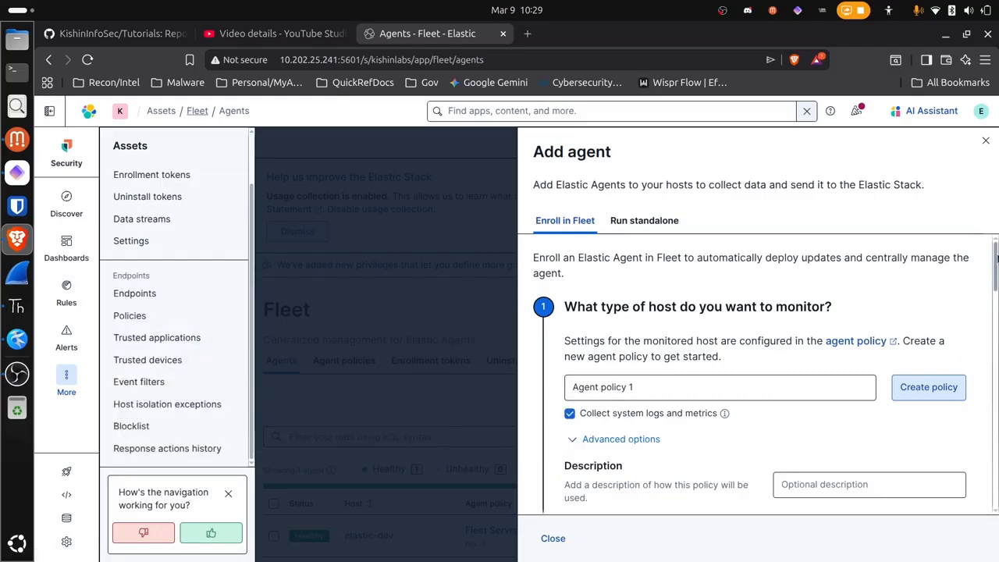
pyautogui.moveTo(995, 263); pyautogui.dragTo(995, 299)
pyautogui.click(944, 422)
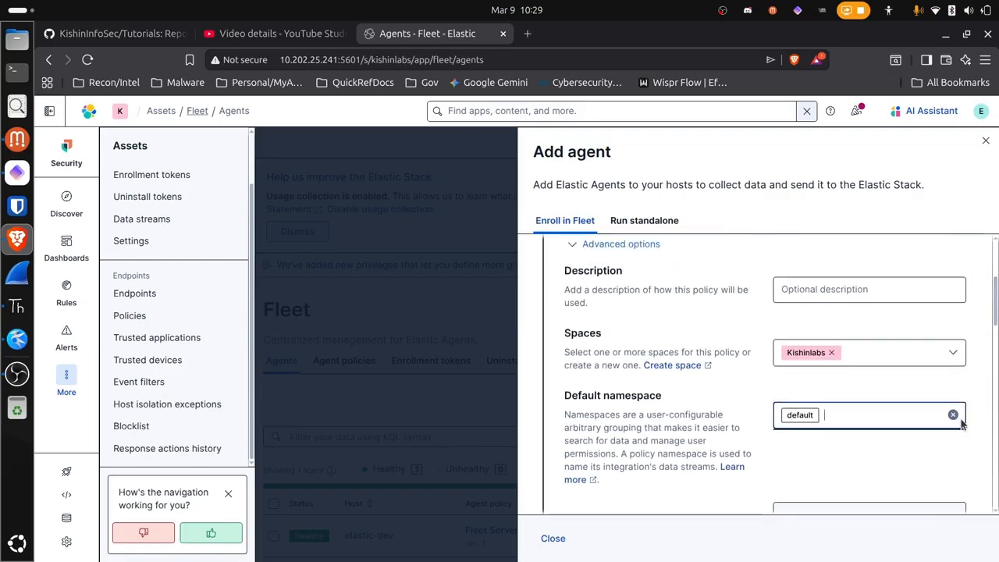
pyautogui.click(953, 416)
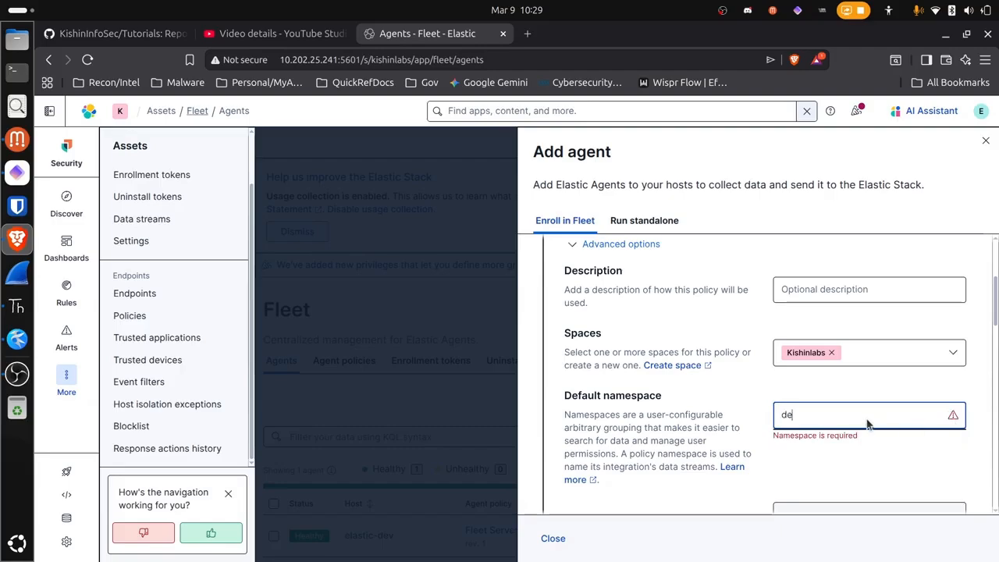
pyautogui.press('BackSpace')
pyautogui.press('BackSpace')
pyautogui.press('BackSpace')
pyautogui.press('BackSpace')
pyautogui.press('BackSpace')
pyautogui.press('BackSpace')
pyautogui.click(985, 141)
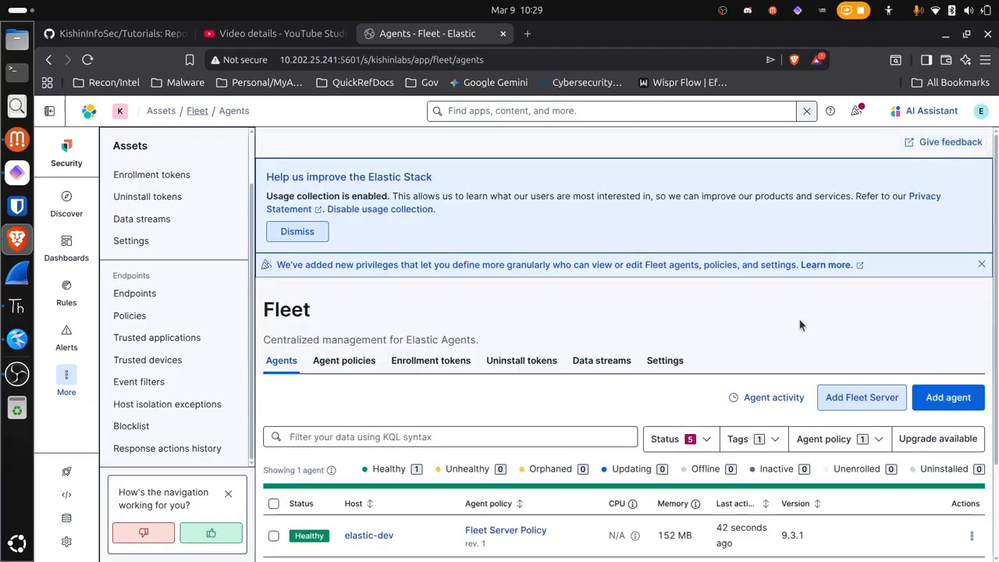
# - Open the details of the elastic-dev agent from the Fleet agent list and dismiss the usage collection notice
pyautogui.scroll(-3, 858, 351)
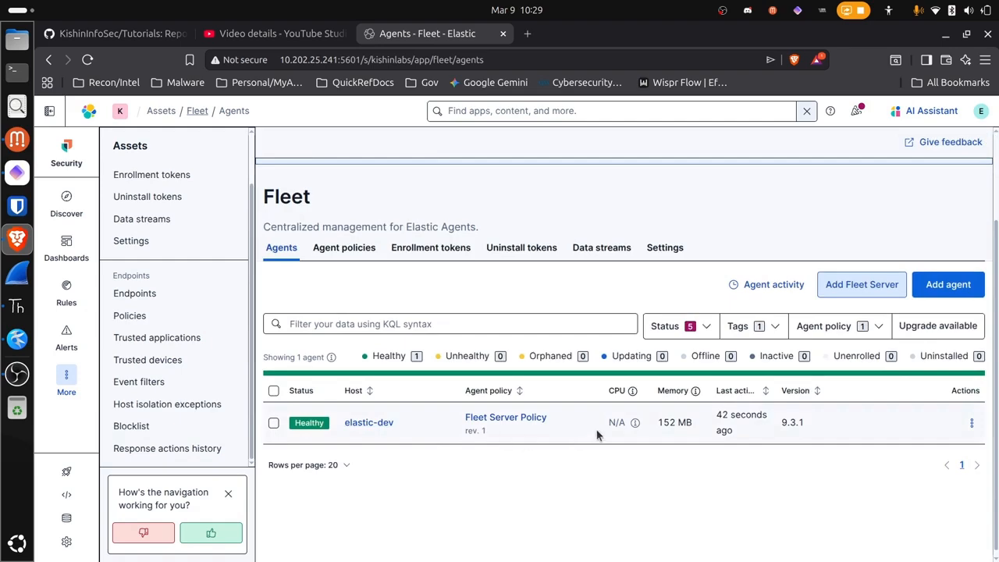
pyautogui.click(972, 423)
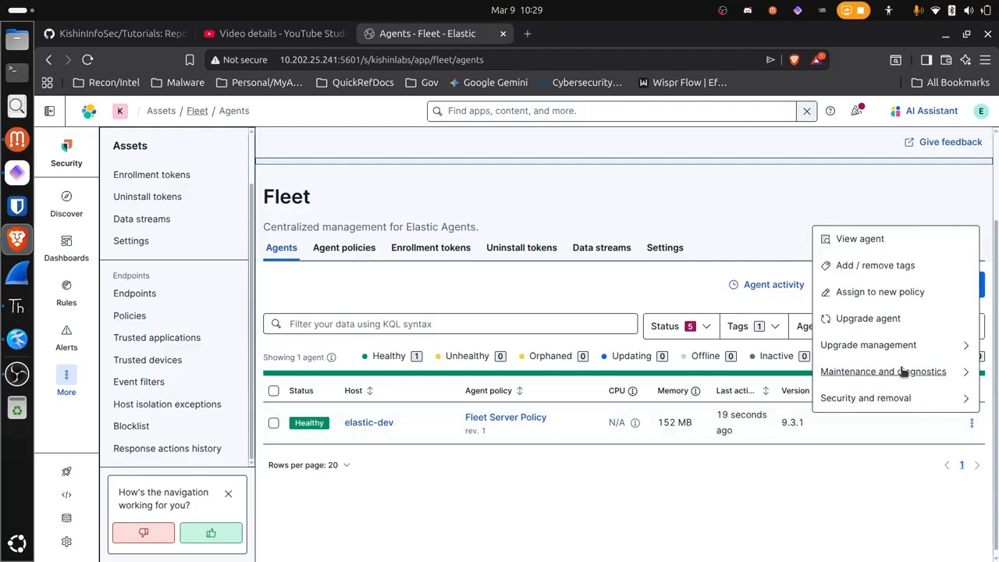
pyautogui.click(850, 243)
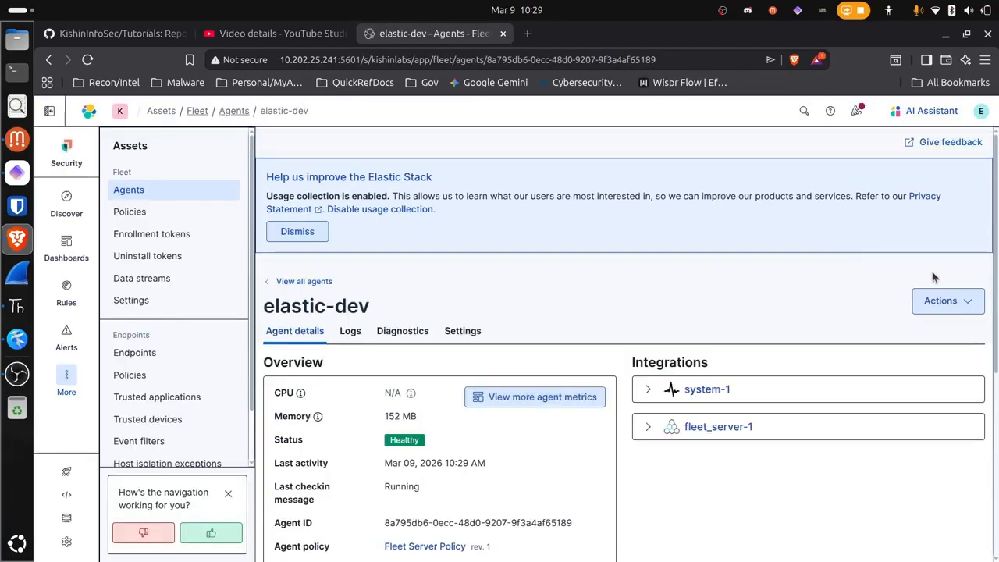
pyautogui.click(296, 231)
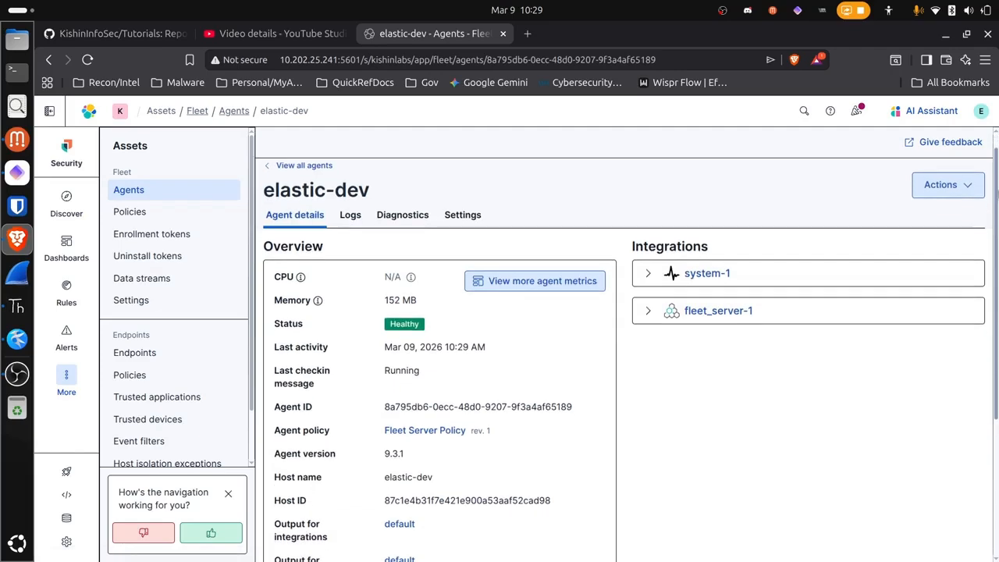
# - Review the elastic-dev agent's overview, checking its logging level, privilege mode and FIPS mode
pyautogui.scroll(-2, 995, 180)
pyautogui.scroll(-2, 995, 234)
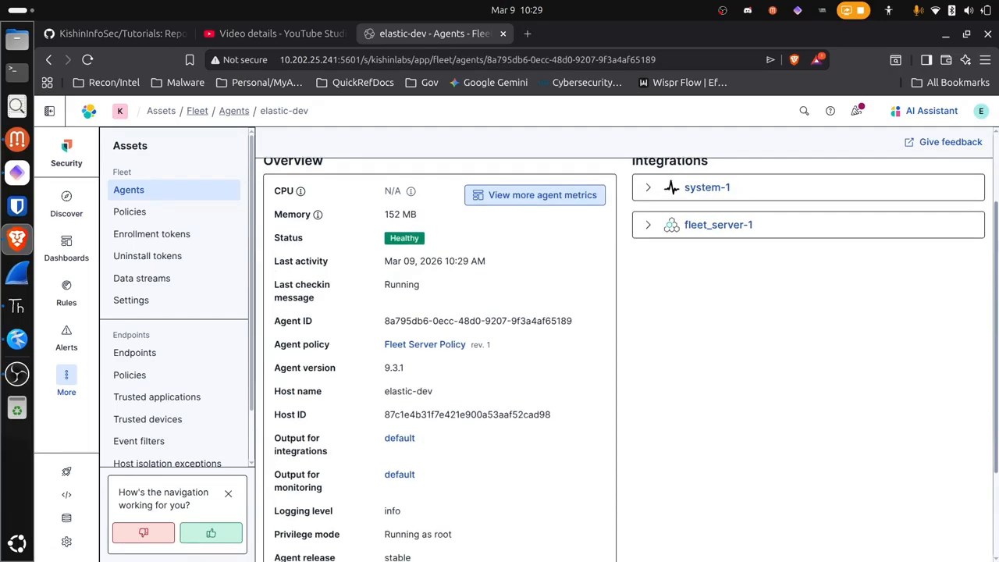
pyautogui.scroll(-2, 629, 350)
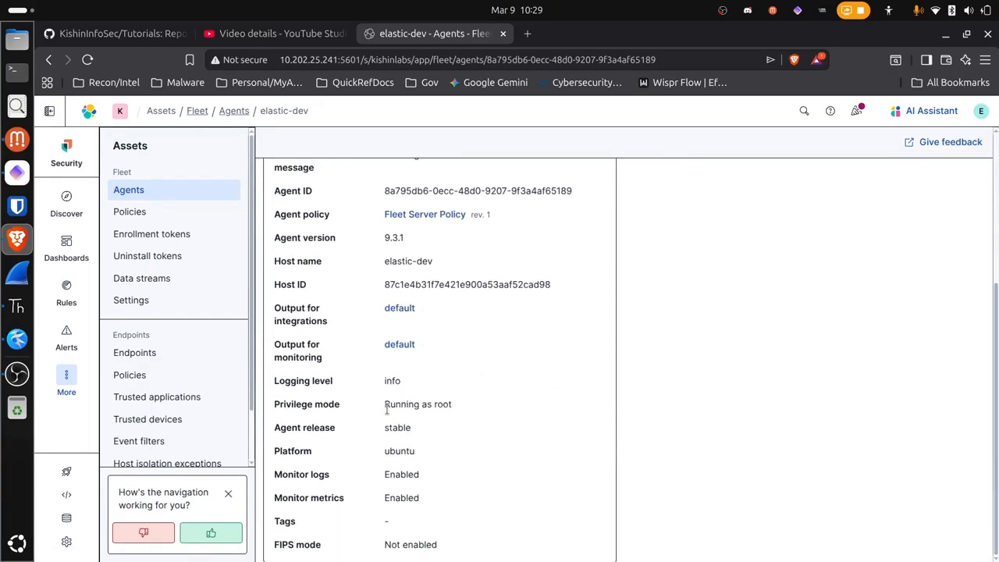
pyautogui.moveTo(385, 407); pyautogui.dragTo(452, 403)
pyautogui.moveTo(403, 384); pyautogui.dragTo(383, 381)
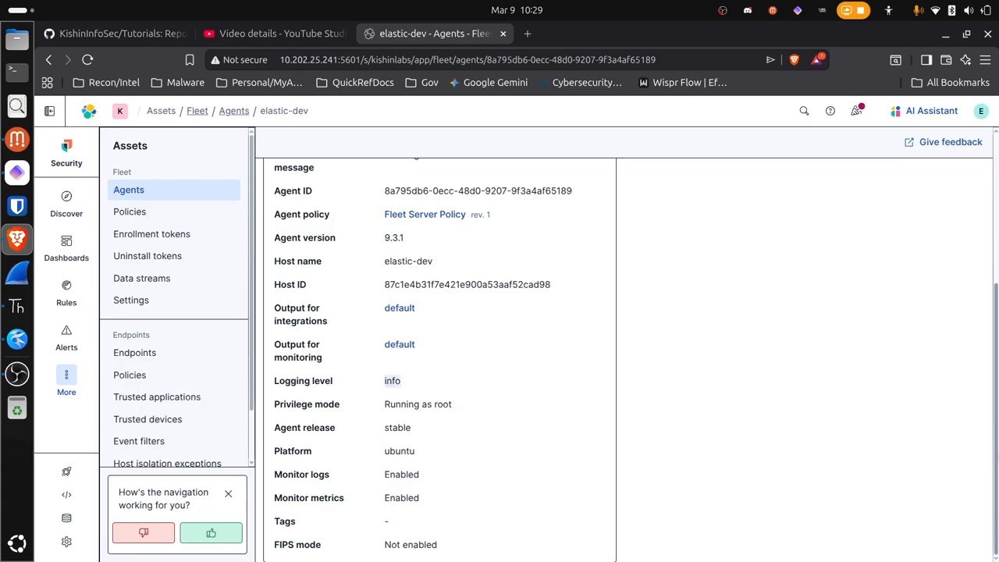
pyautogui.moveTo(378, 547); pyautogui.dragTo(446, 555)
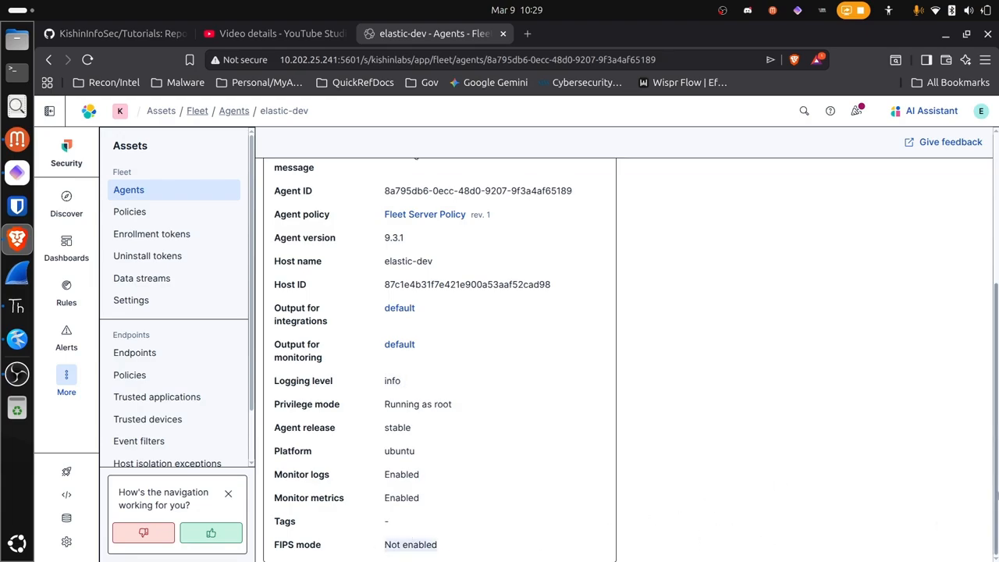
pyautogui.moveTo(996, 495); pyautogui.dragTo(997, 314)
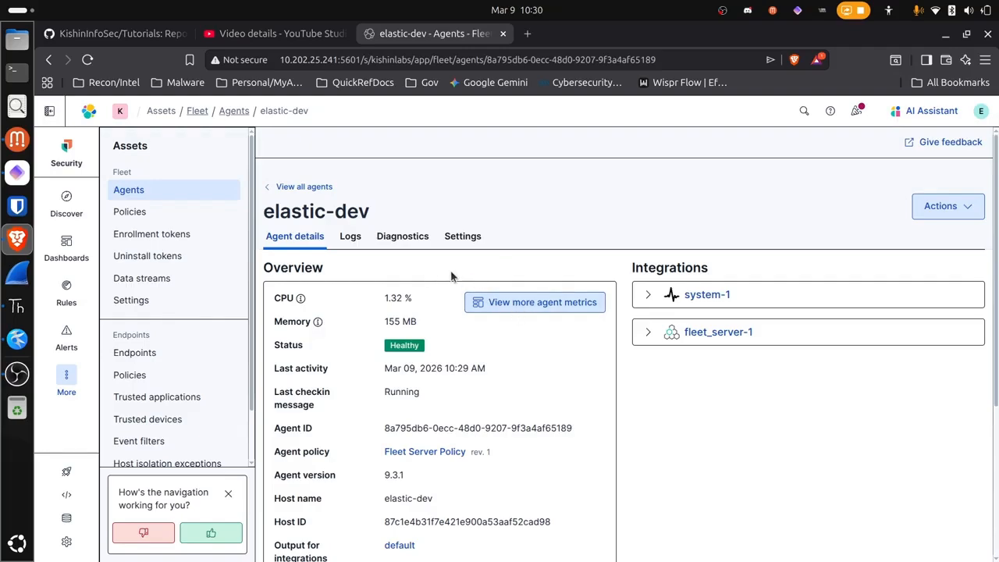
# - View the full agent metrics dashboard for elastic-dev, from the agent-level metrics to the CPU throttling charts
pyautogui.click(535, 302)
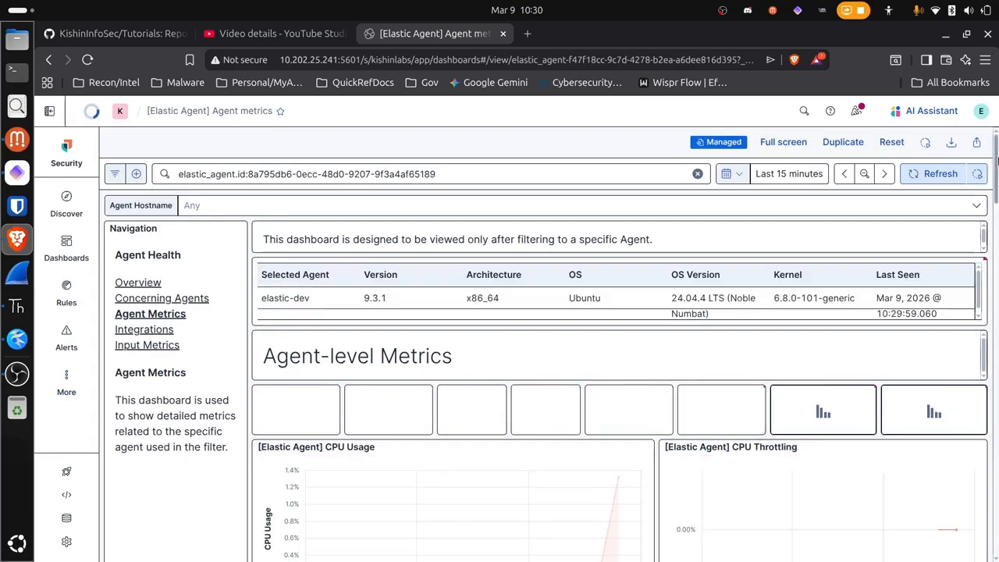
pyautogui.moveTo(996, 160); pyautogui.dragTo(996, 549)
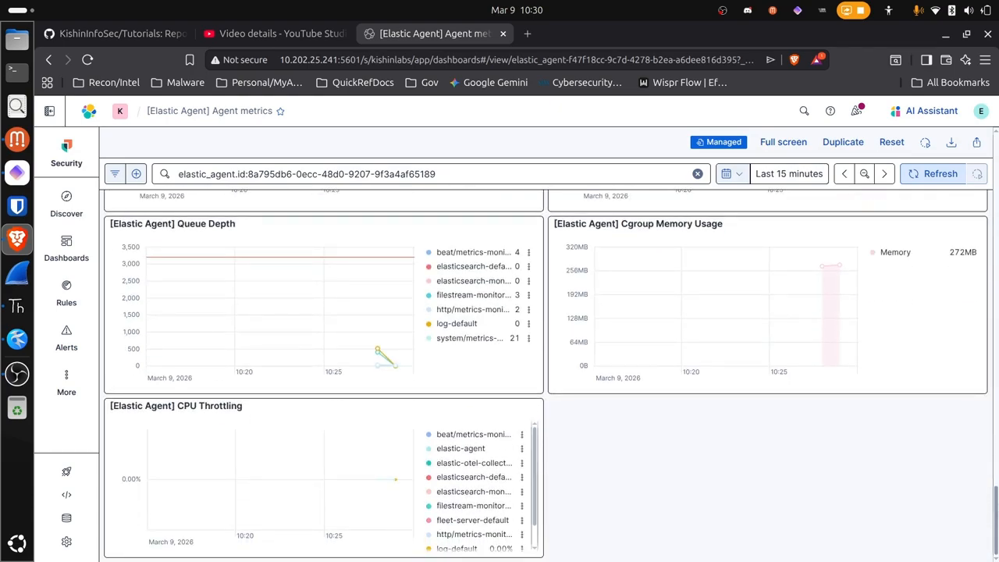
pyautogui.moveTo(996, 524); pyautogui.dragTo(996, 195)
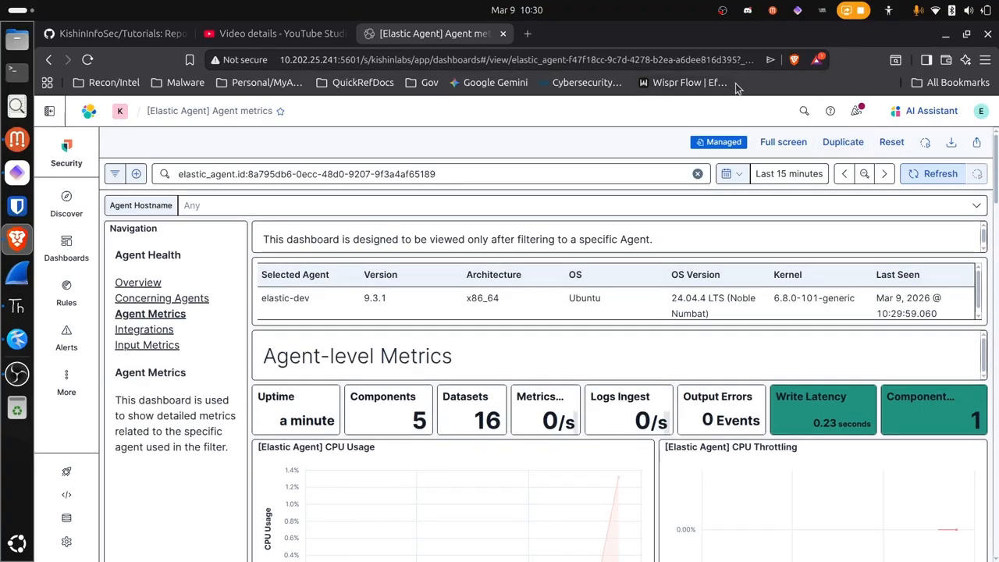
# - Find the Integrations page through the global search and start adding the Elastic Defend integration
pyautogui.click(804, 110)
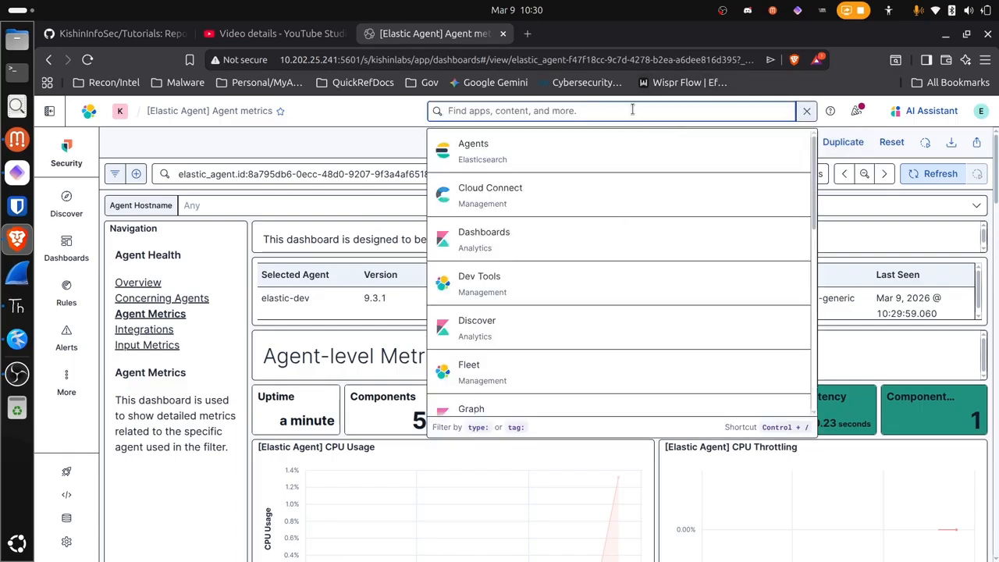
pyautogui.write('int')
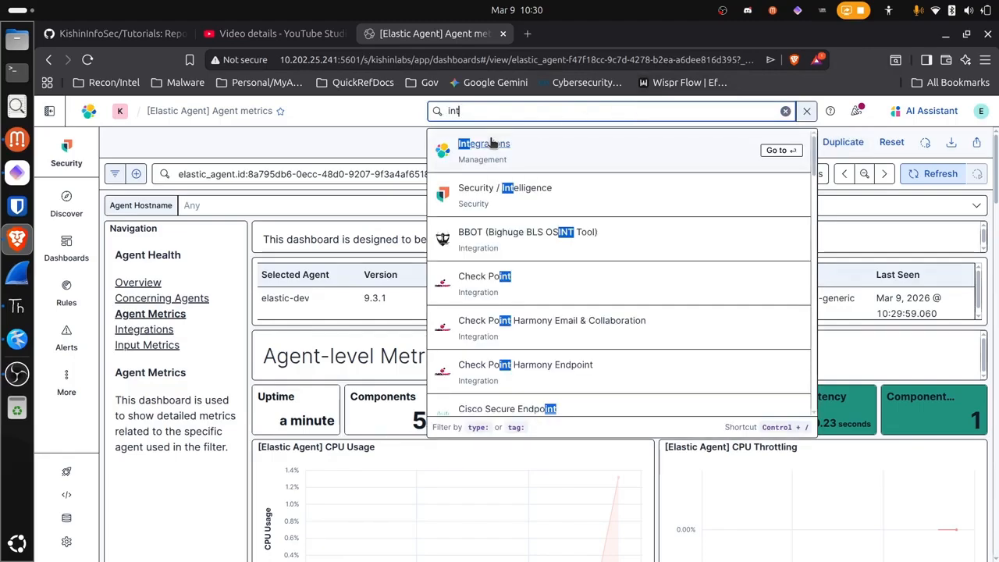
pyautogui.click(490, 143)
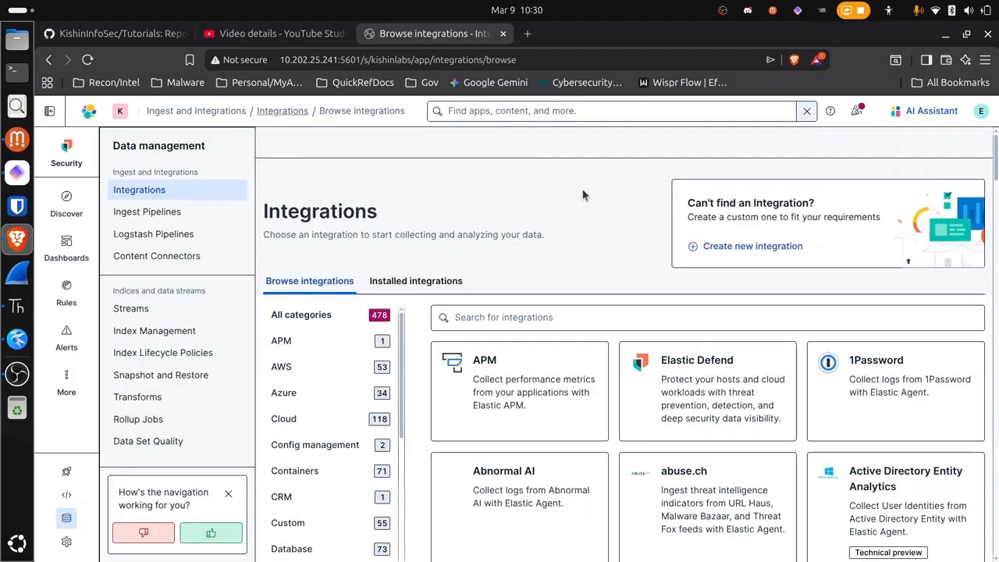
pyautogui.click(723, 381)
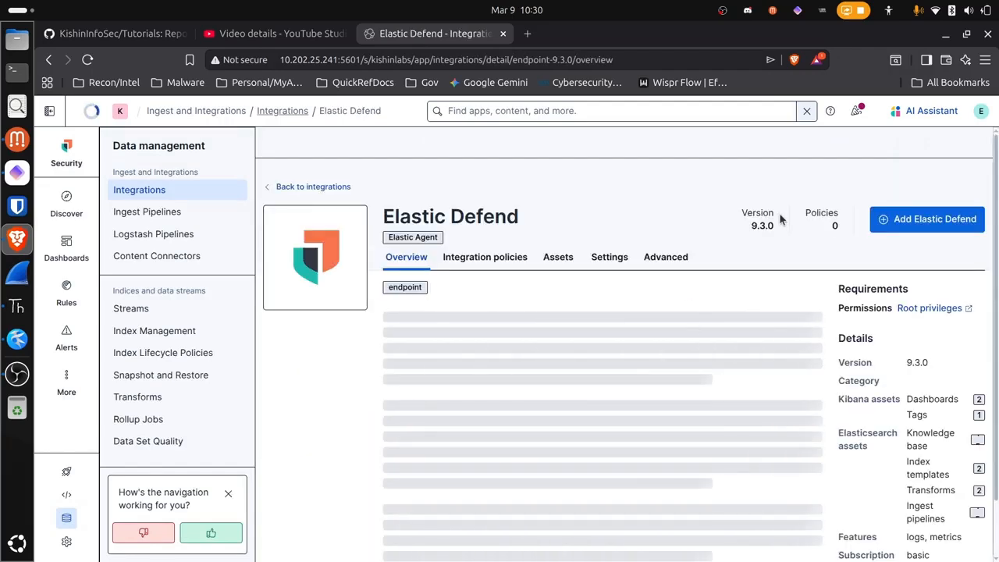
pyautogui.click(883, 222)
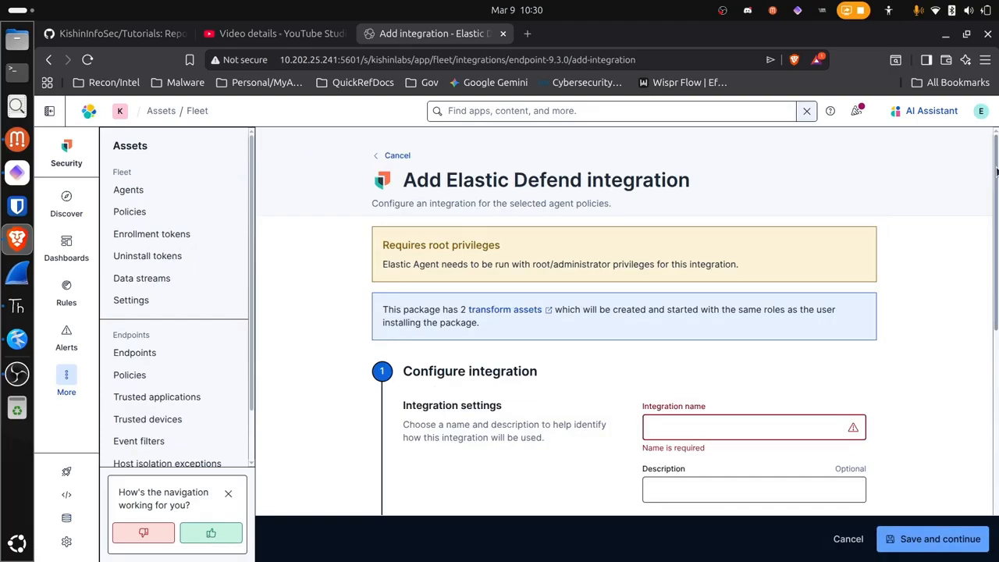
# - Name the integration Full Protection, keeping the Traditional Endpoints environment type and the Complete EDR configuration
pyautogui.scroll(-3, 996, 171)
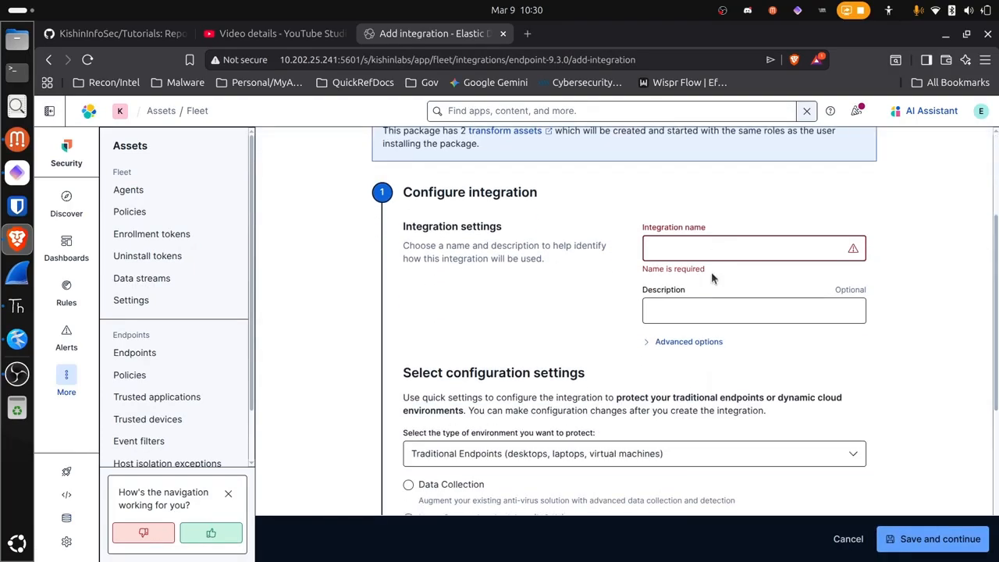
pyautogui.click(710, 250)
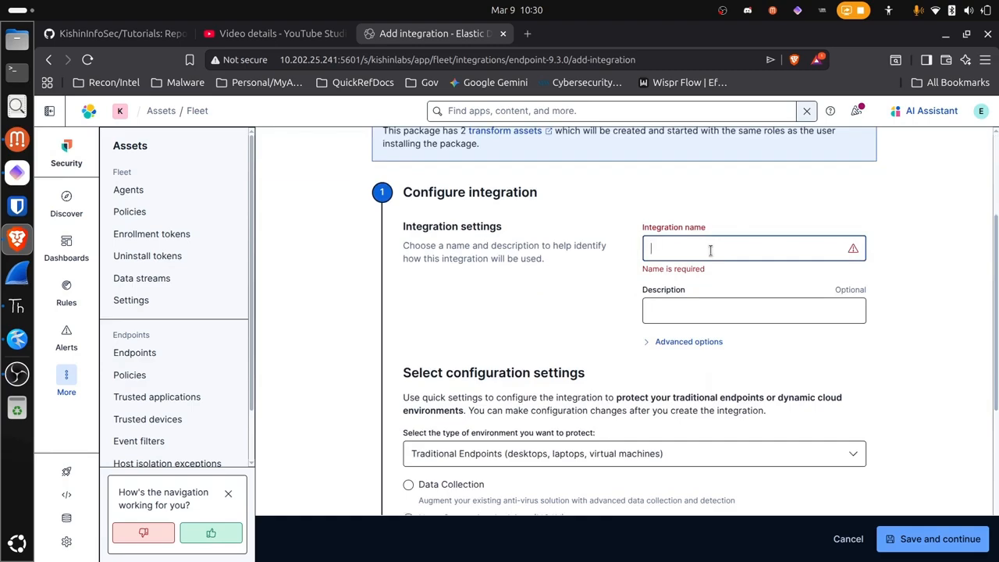
pyautogui.write('Full Protection')
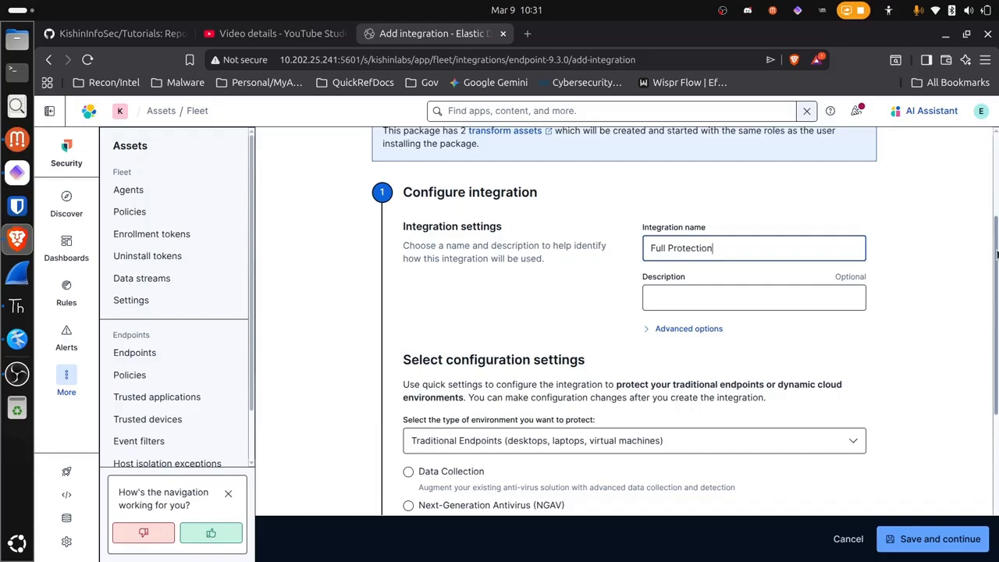
pyautogui.scroll(-3, 997, 253)
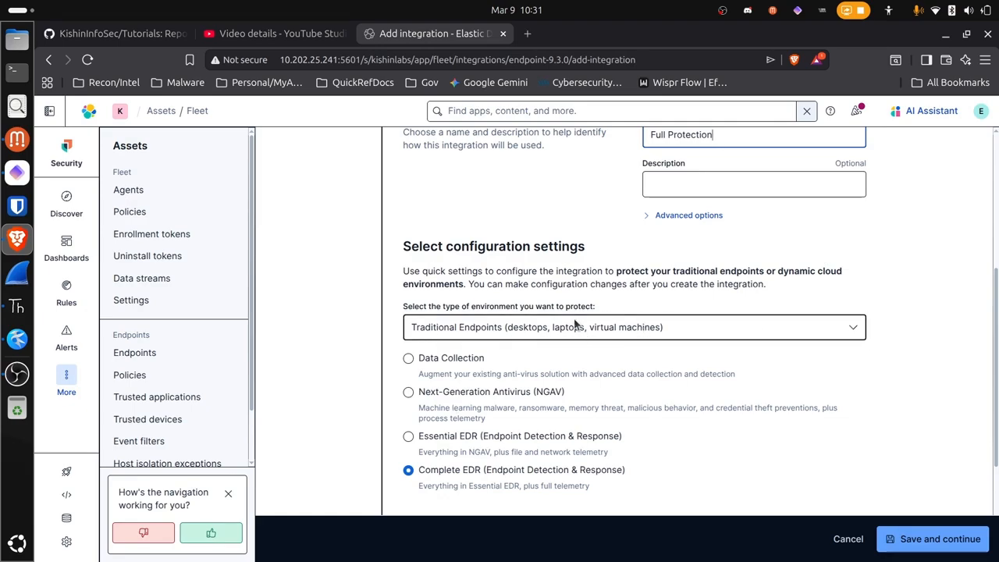
pyautogui.click(763, 321)
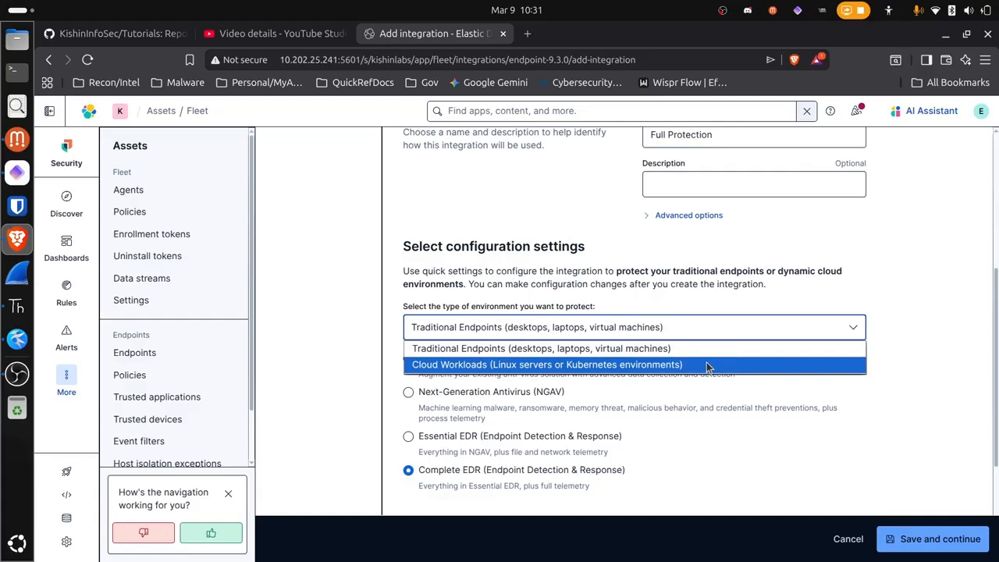
pyautogui.click(751, 297)
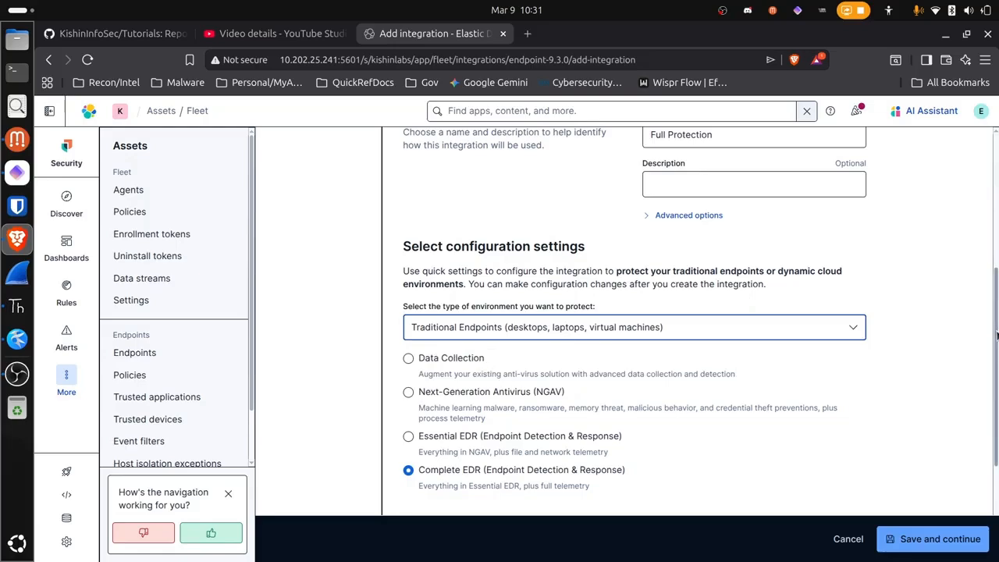
pyautogui.scroll(-2, 996, 334)
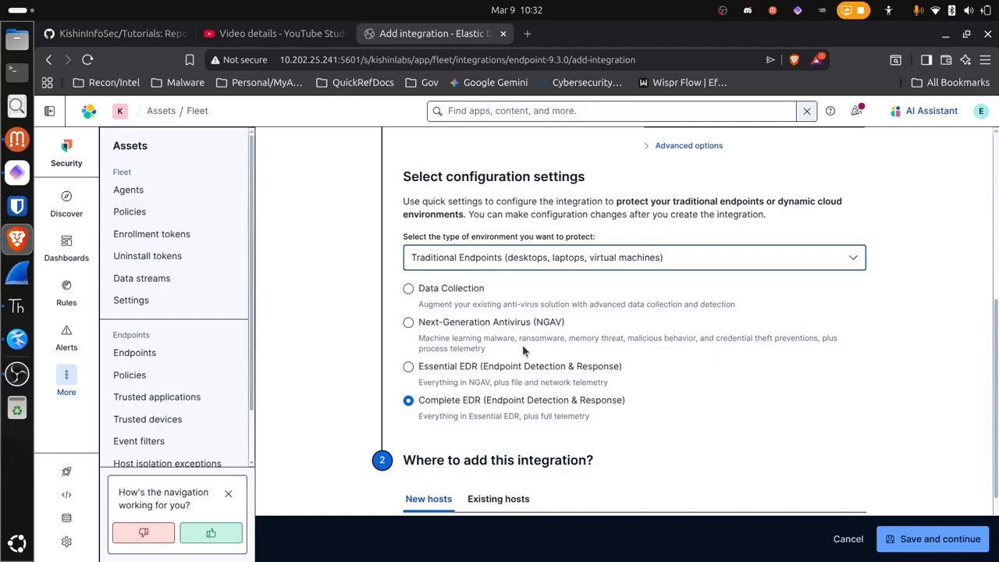
# - Assign the integration to existing hosts under Fleet Server Policy, save and deploy the changes, and dismiss the configuration recommendation
pyautogui.scroll(-3, 995, 354)
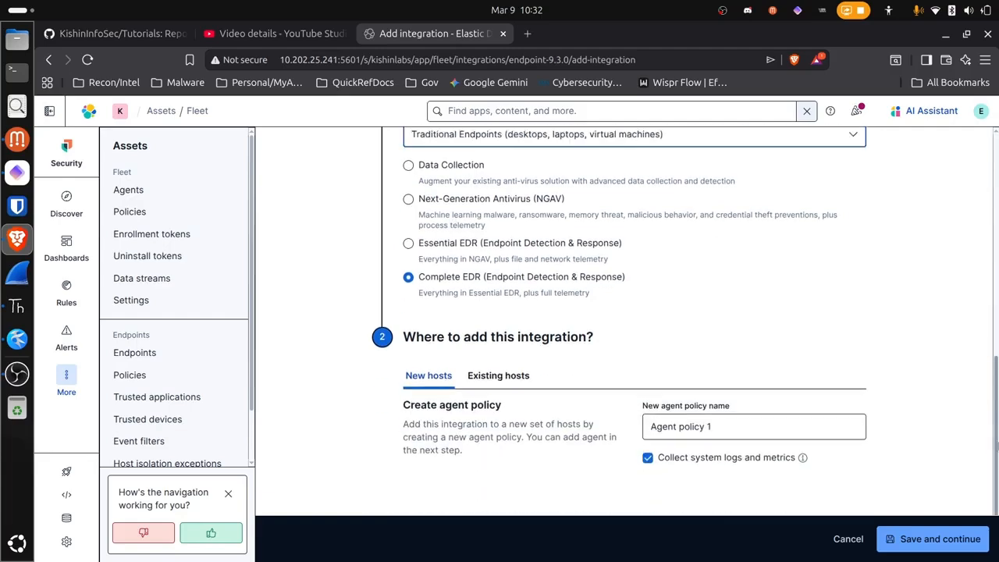
pyautogui.click(511, 377)
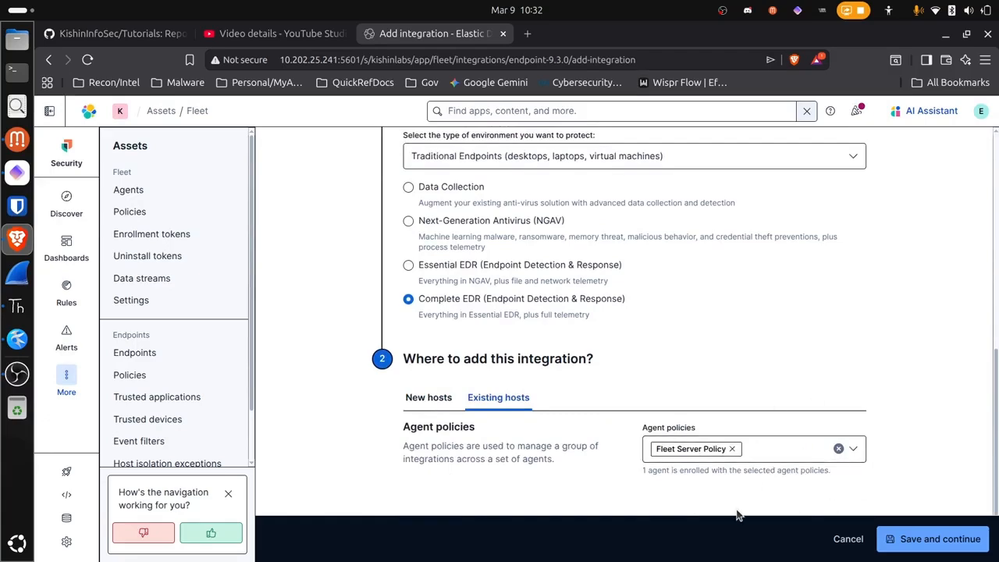
pyautogui.click(934, 540)
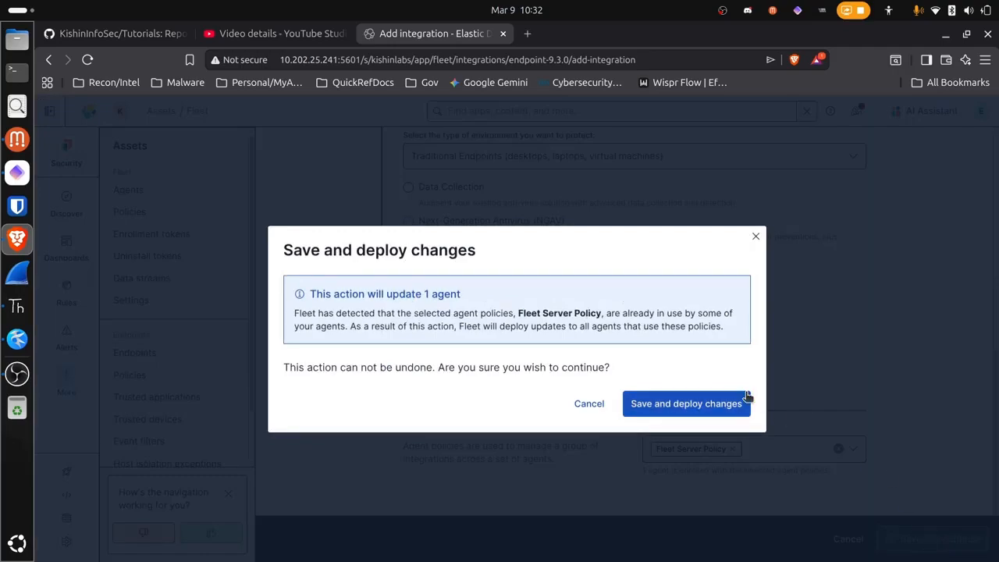
pyautogui.click(675, 402)
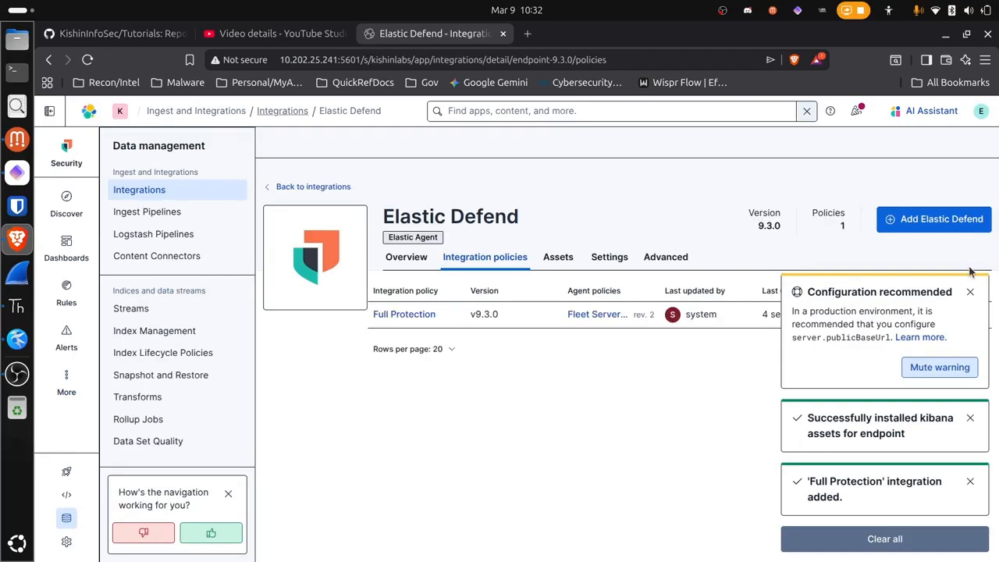
pyautogui.click(969, 291)
# - Return to the Fleet agent list and open the enrolled elastic-dev agent
pyautogui.click(66, 248)
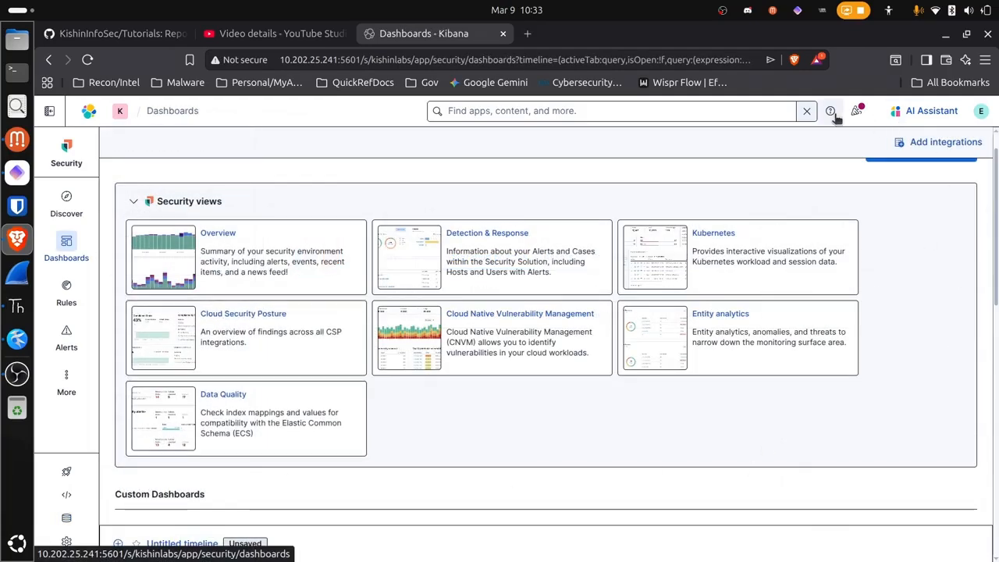
pyautogui.click(680, 114)
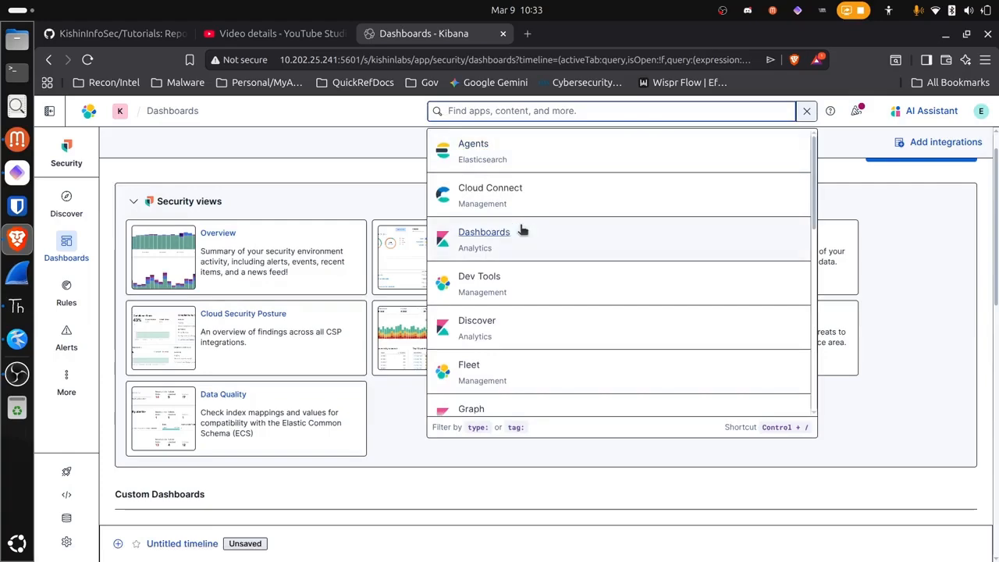
pyautogui.click(471, 373)
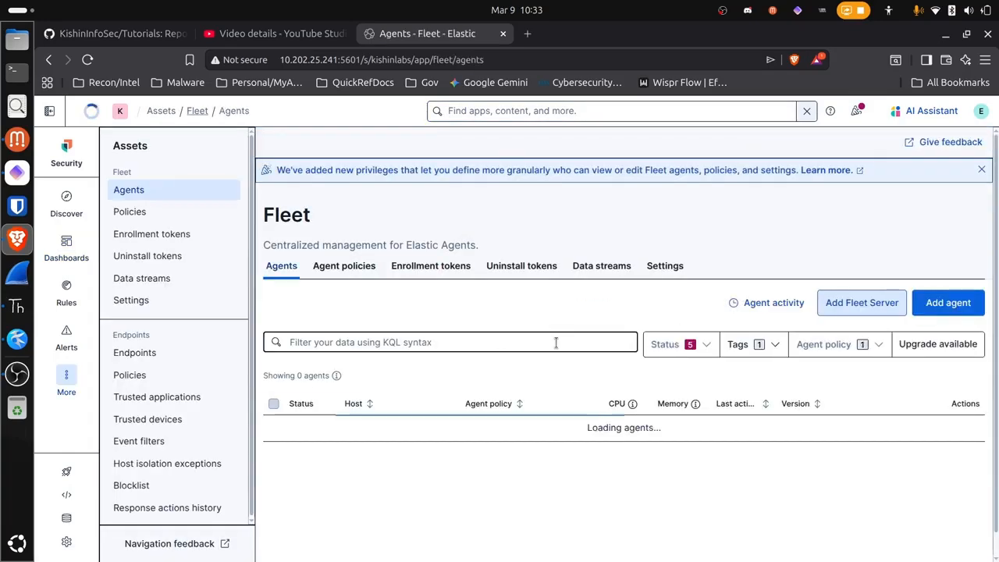
pyautogui.click(384, 452)
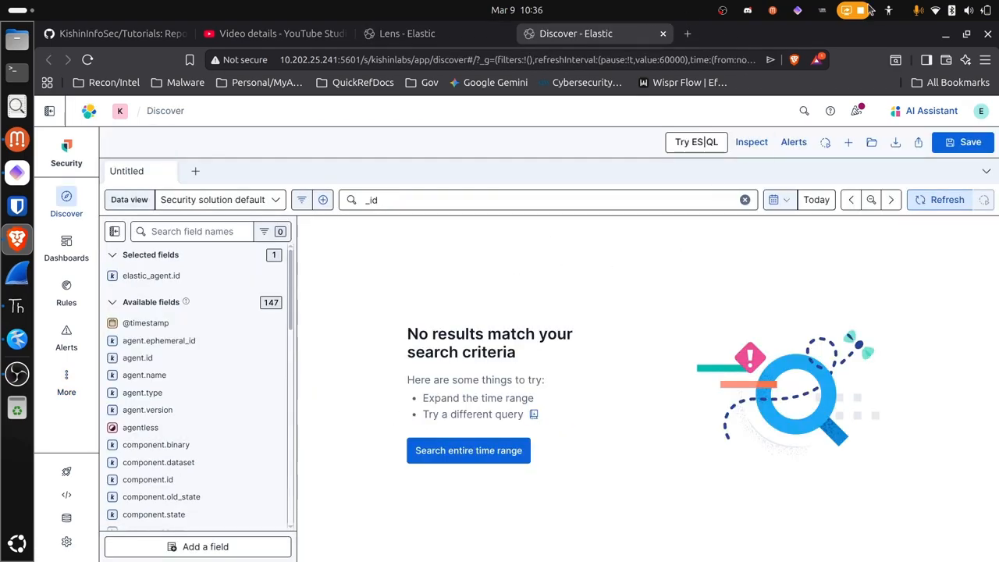
pyautogui.click(724, 10)
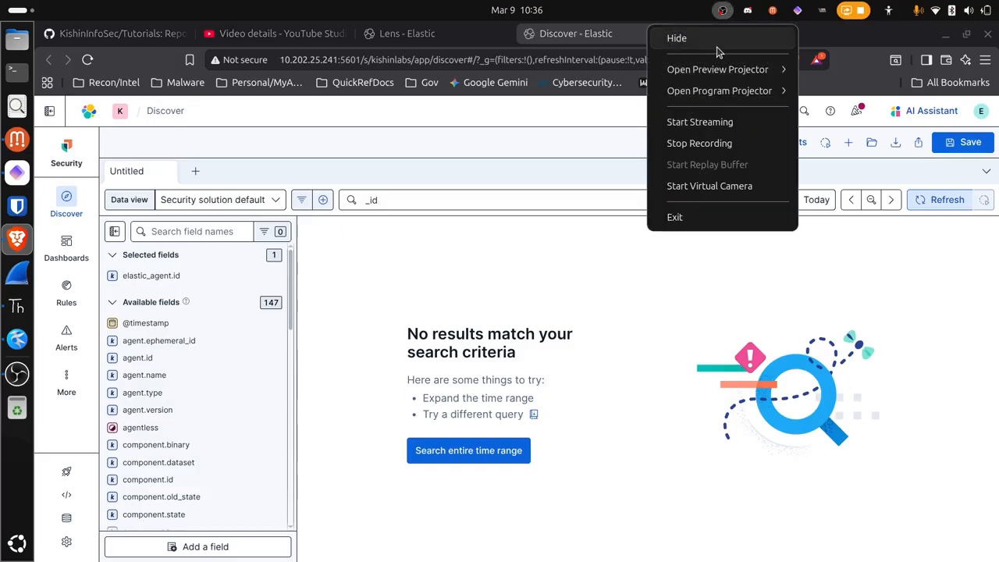